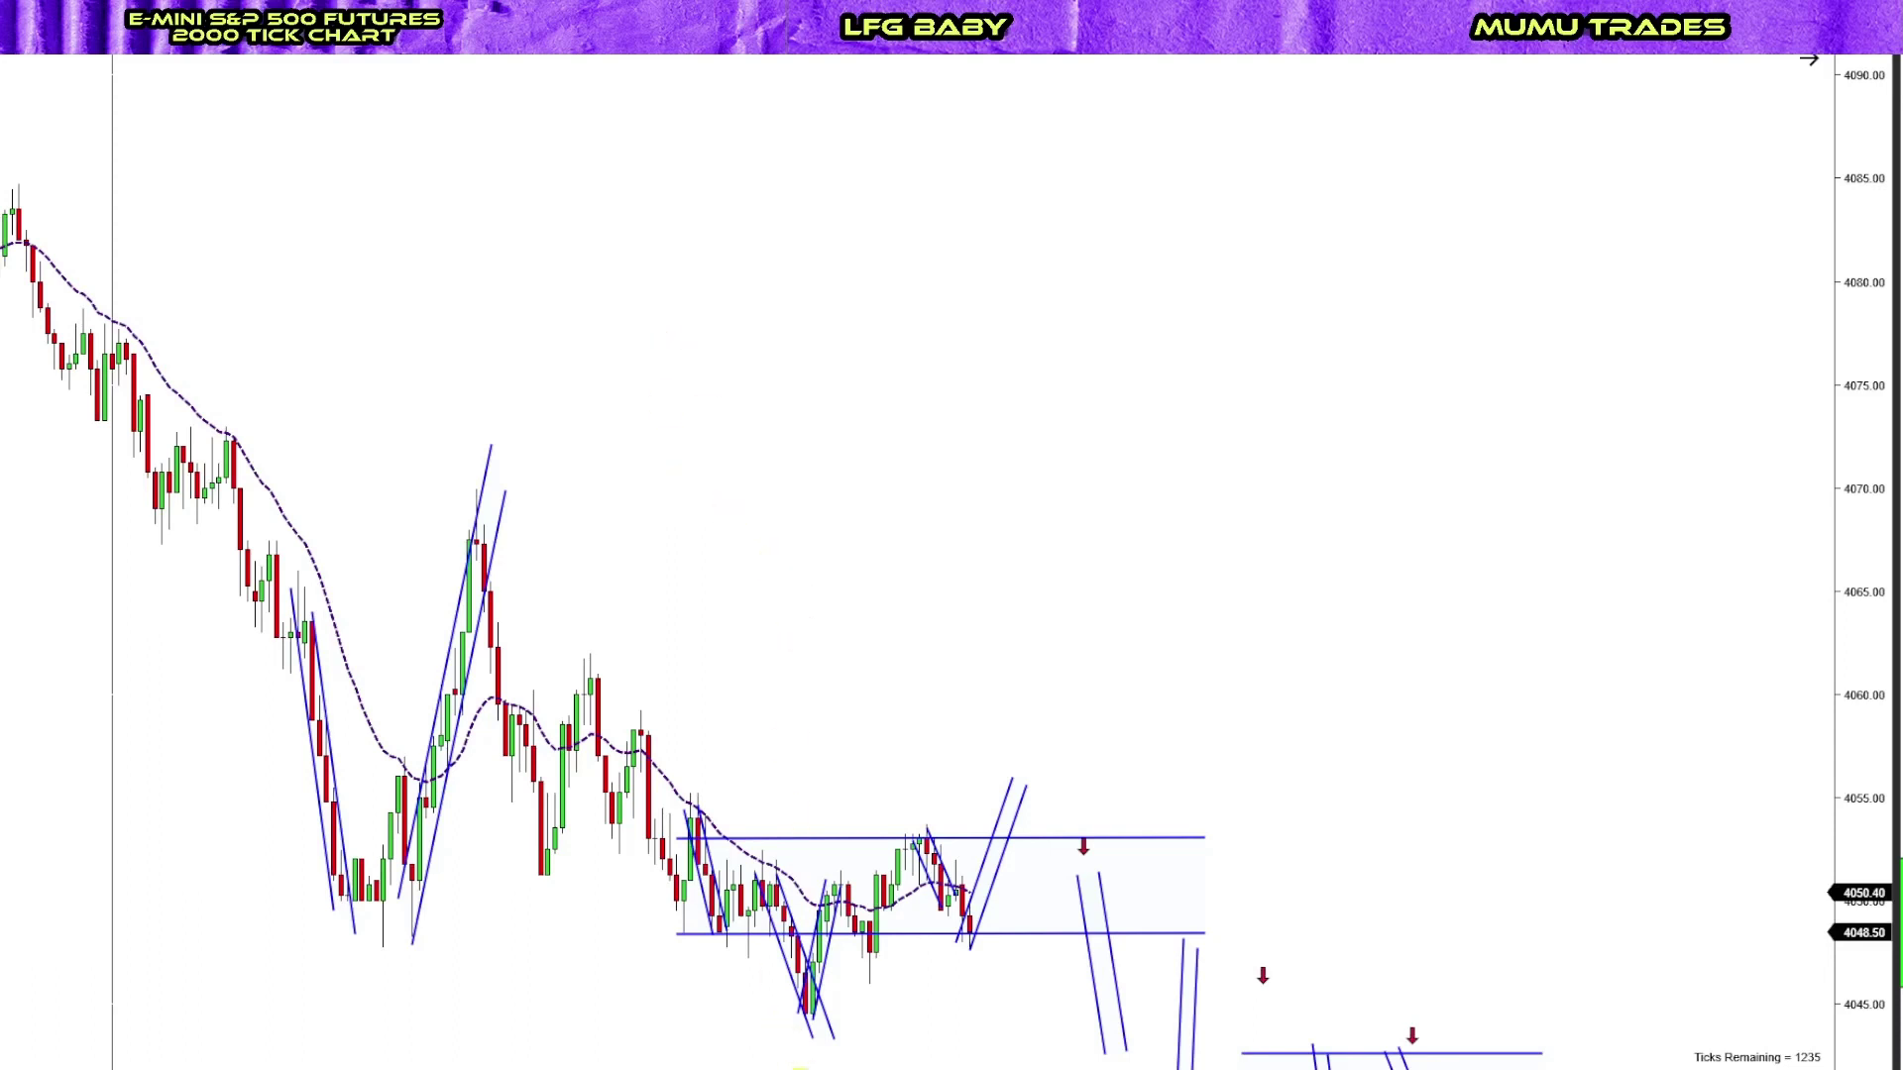
Examine the price action inside and just below the first horizontal channel, between roughly 4048 and 4053
left_click_drag(733, 1047, 988, 993)
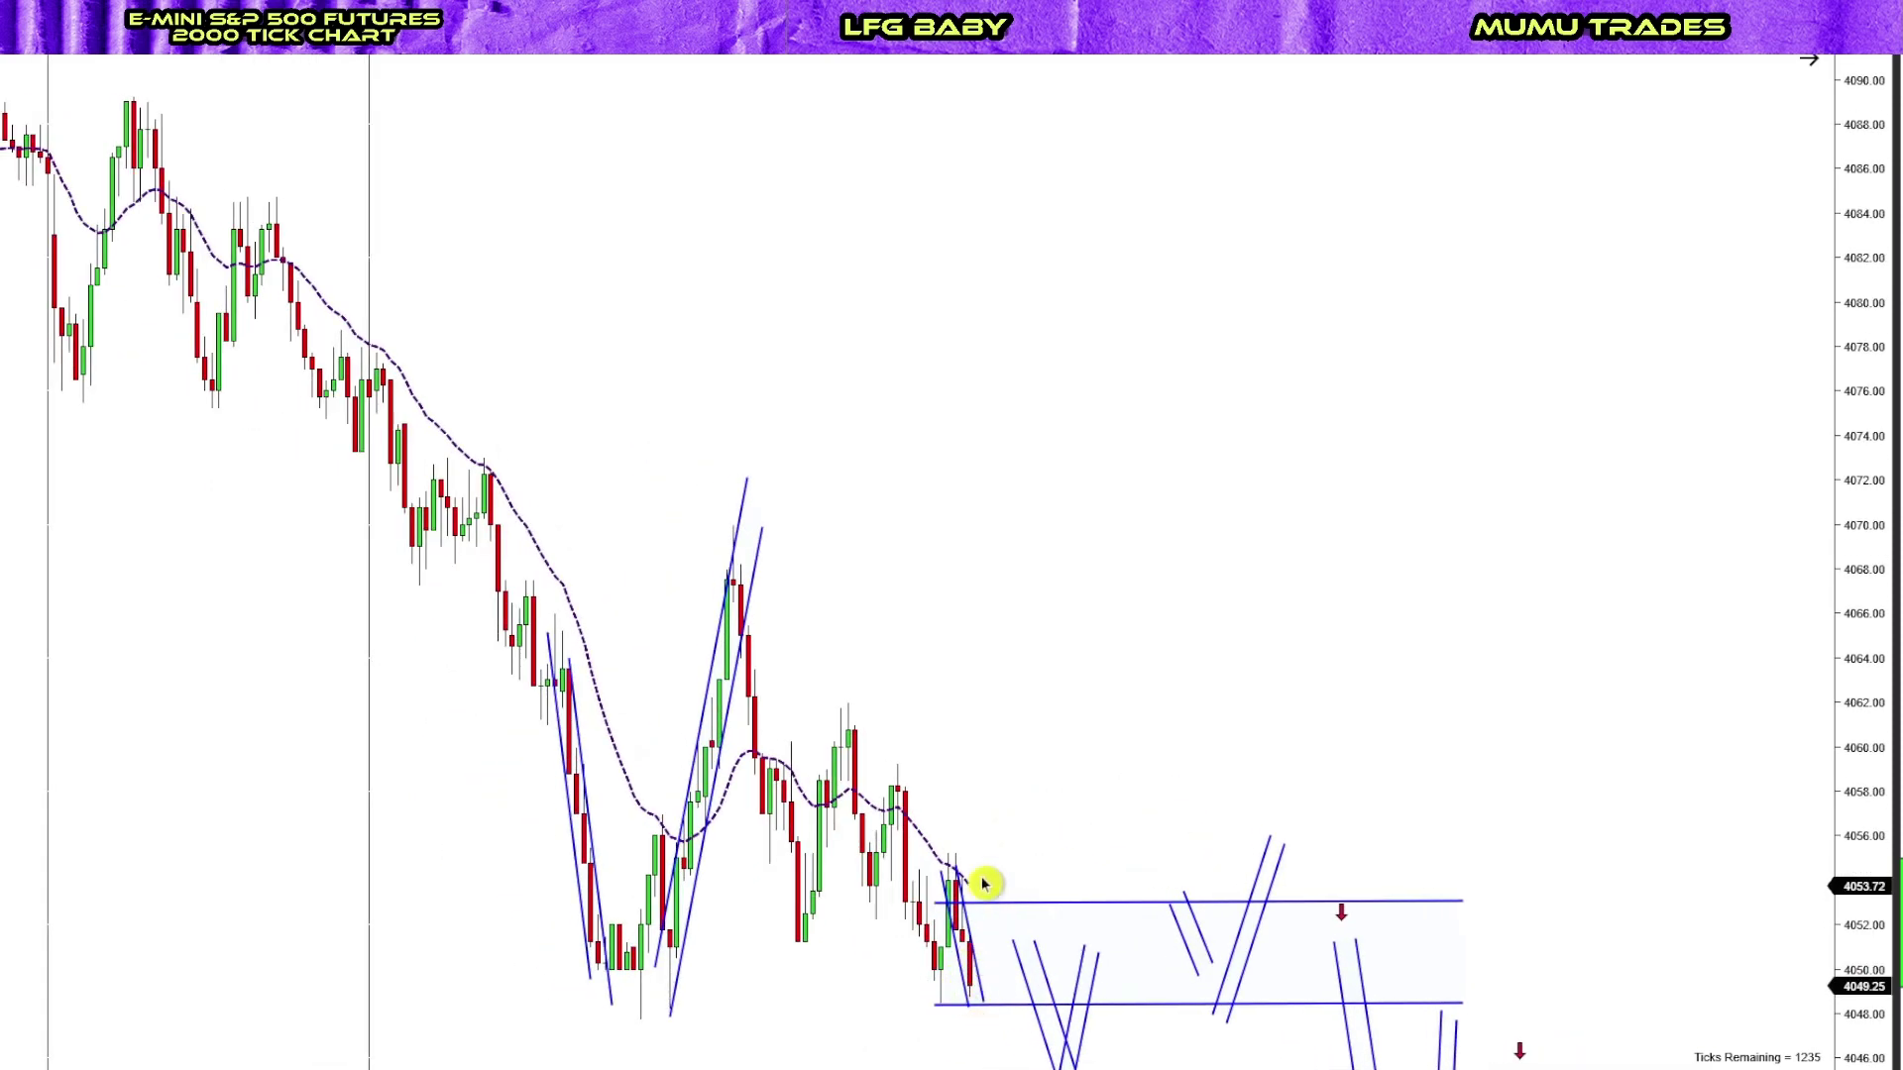
left_click_drag(984, 838, 920, 816)
scroll(971, 831, "down", 2)
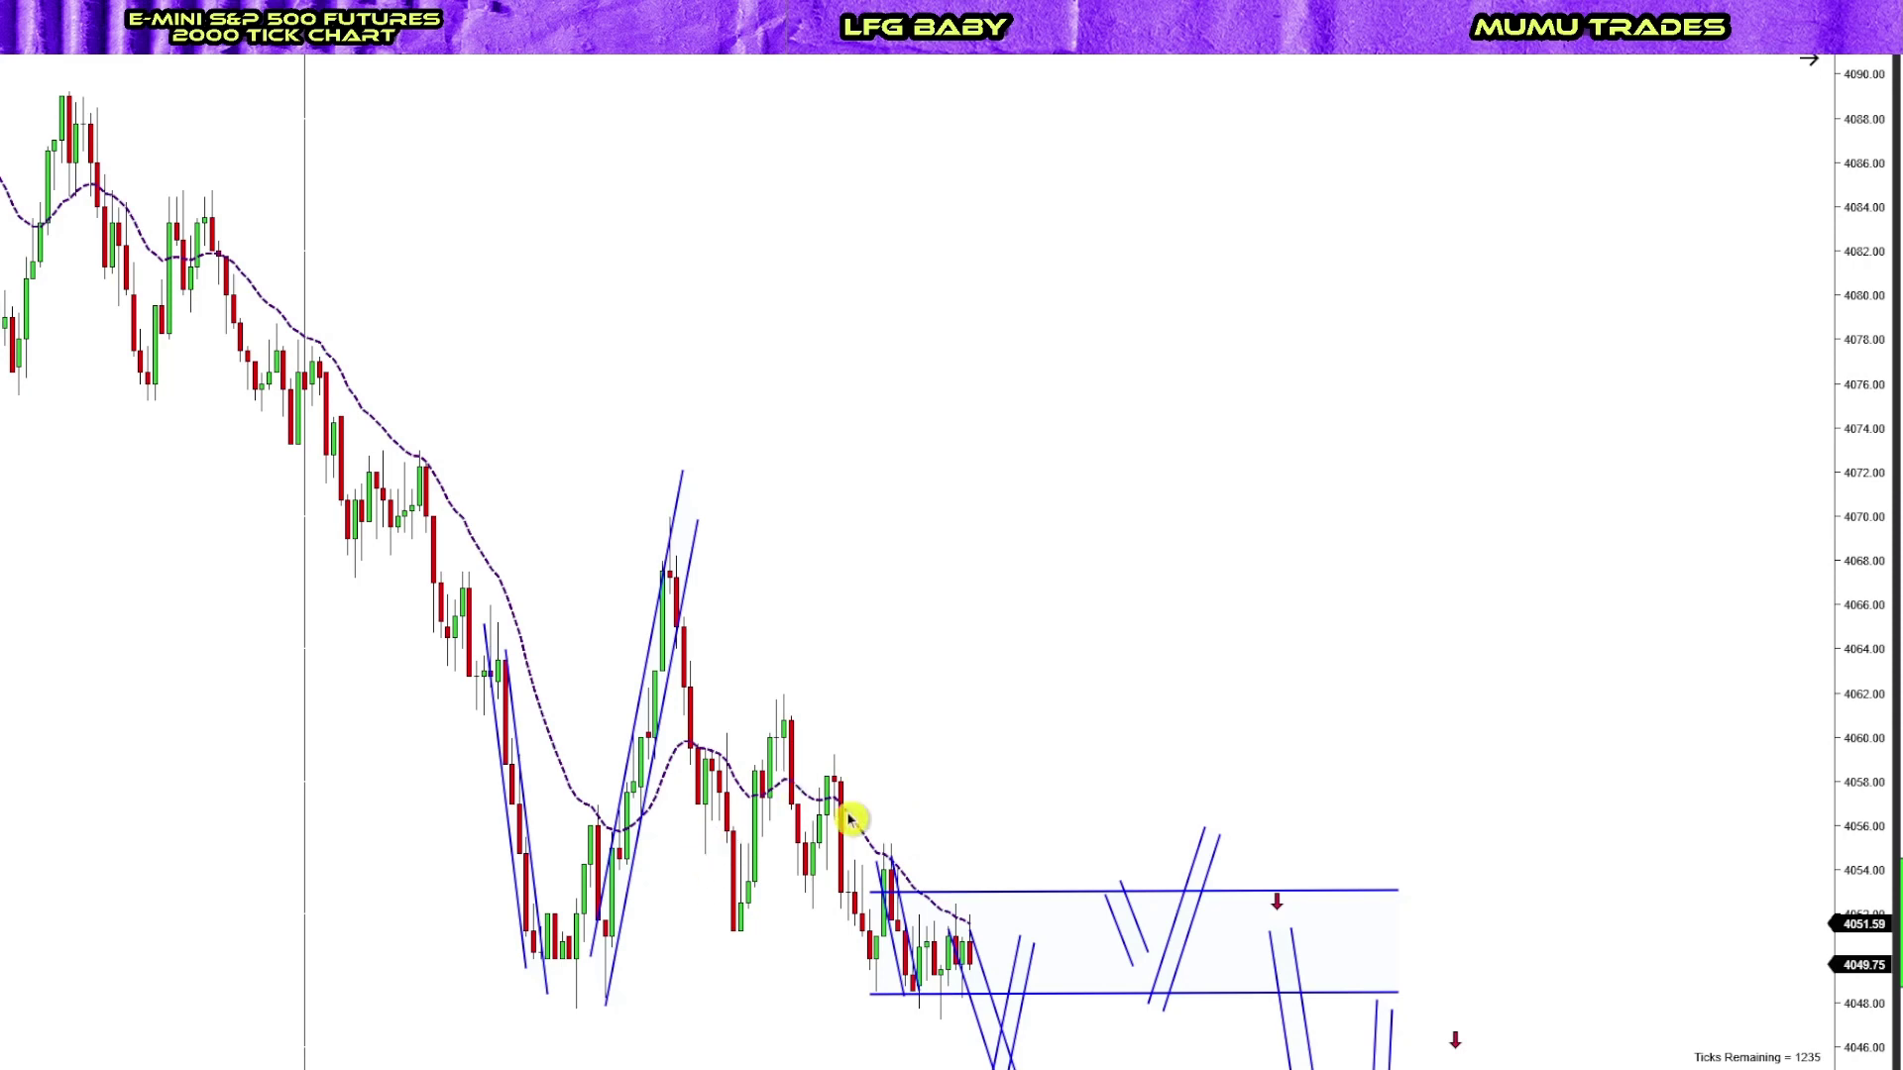
mouse_move(975, 824)
left_mouse_down()
mouse_move(850, 879)
mouse_move(896, 905)
mouse_move(863, 871)
mouse_move(867, 780)
left_mouse_up()
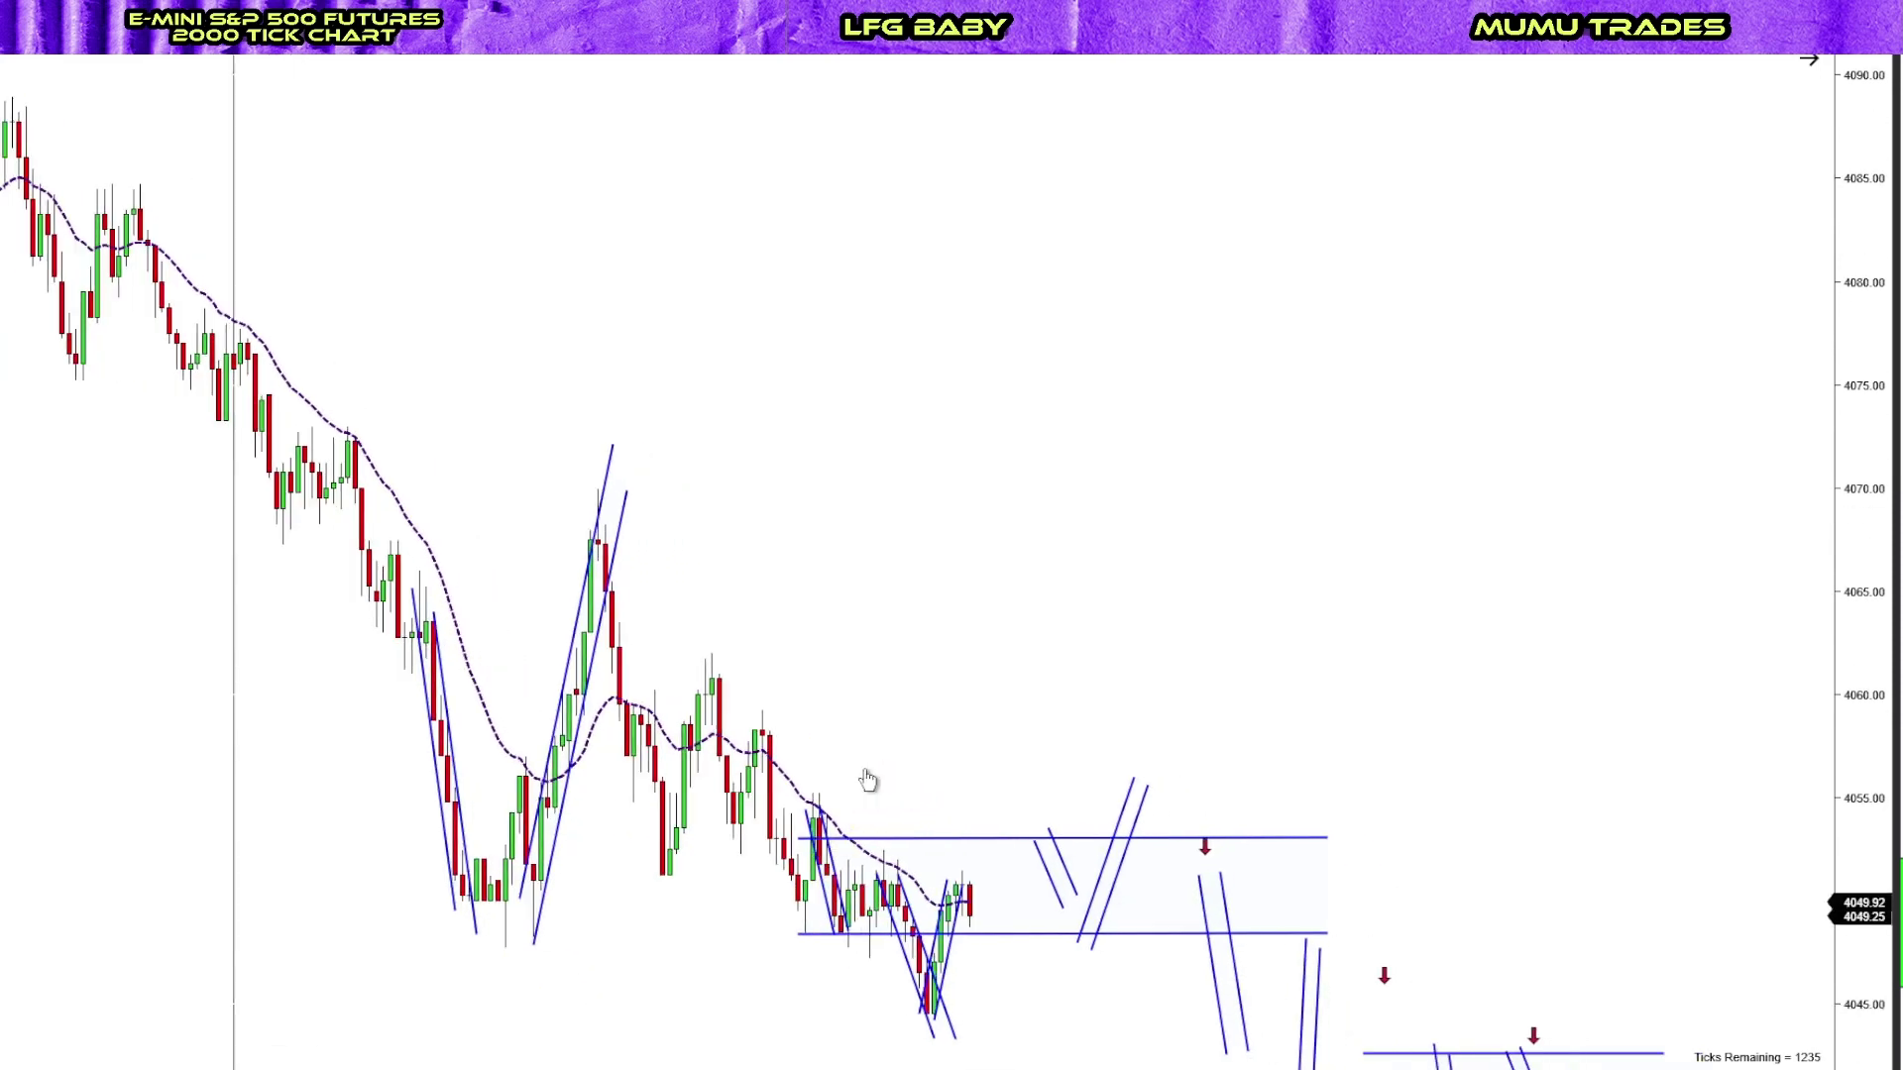
left_click(908, 945)
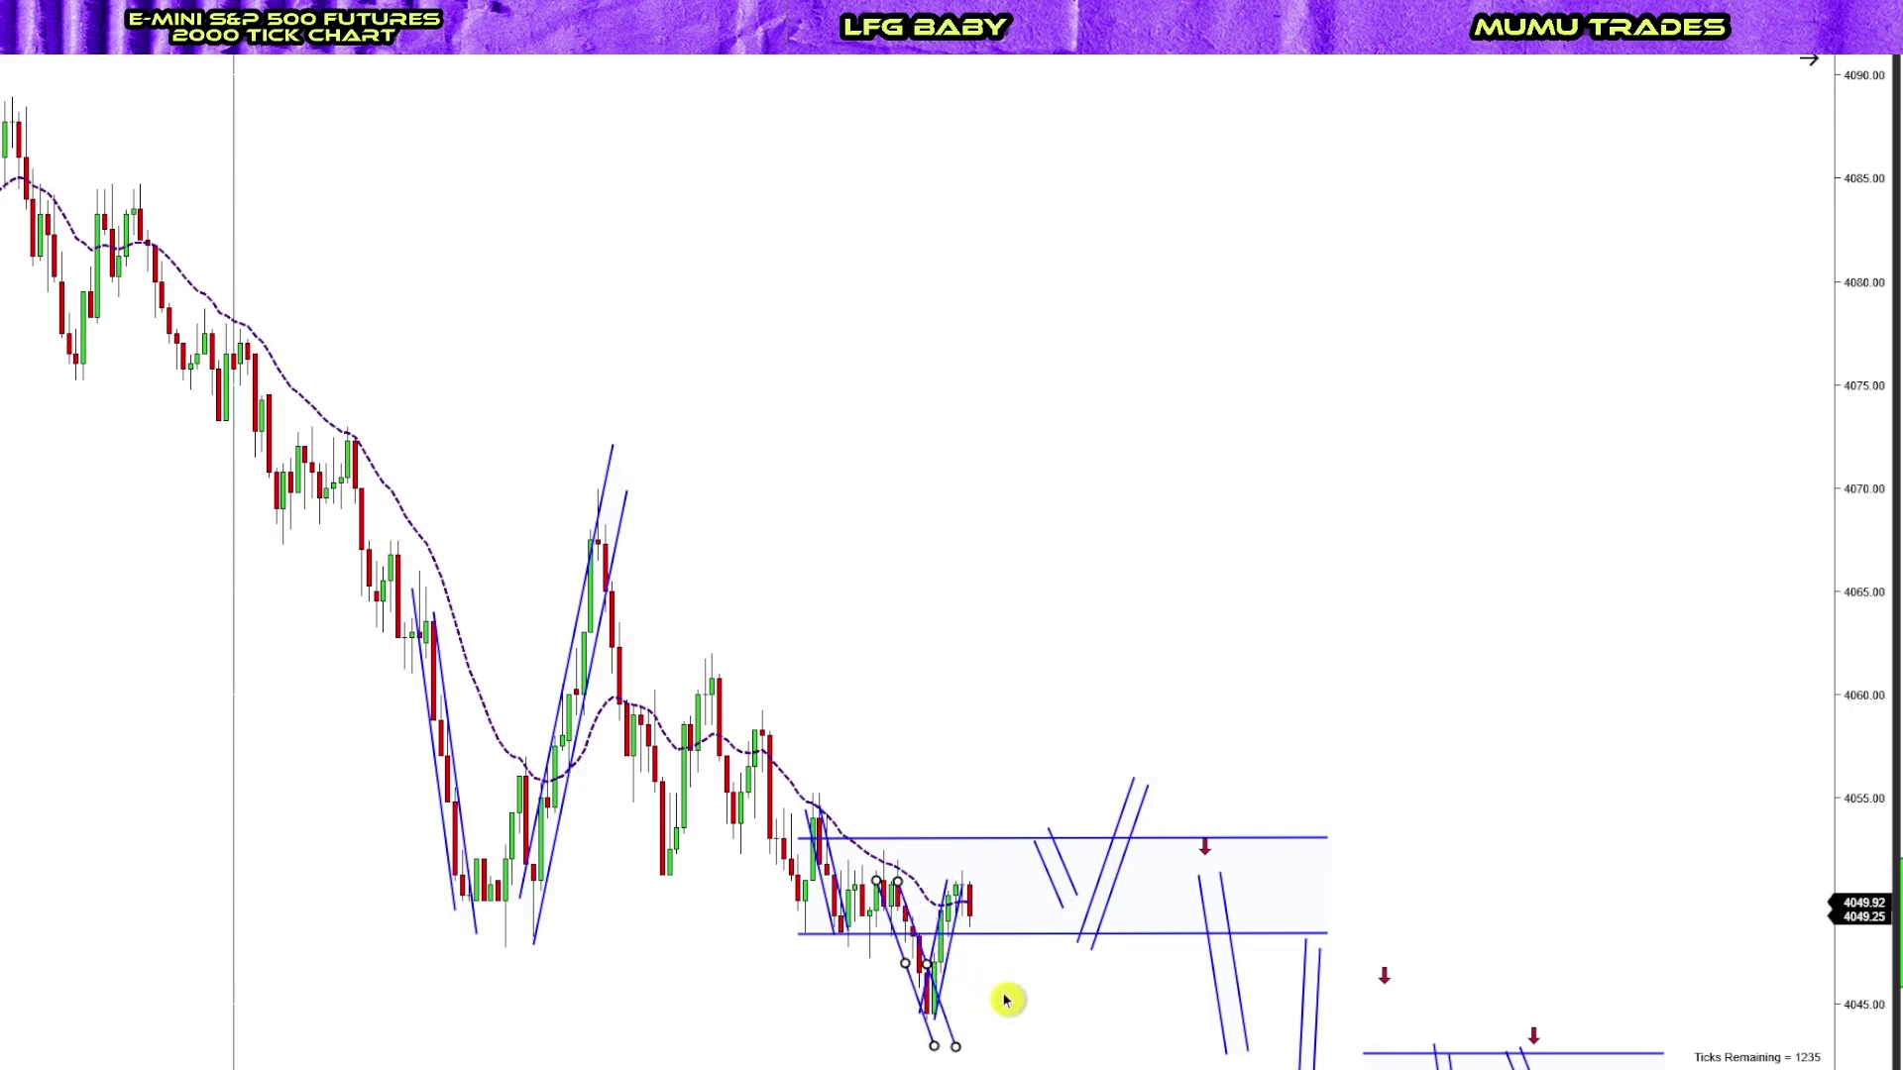
left_click_drag(1000, 999, 974, 991)
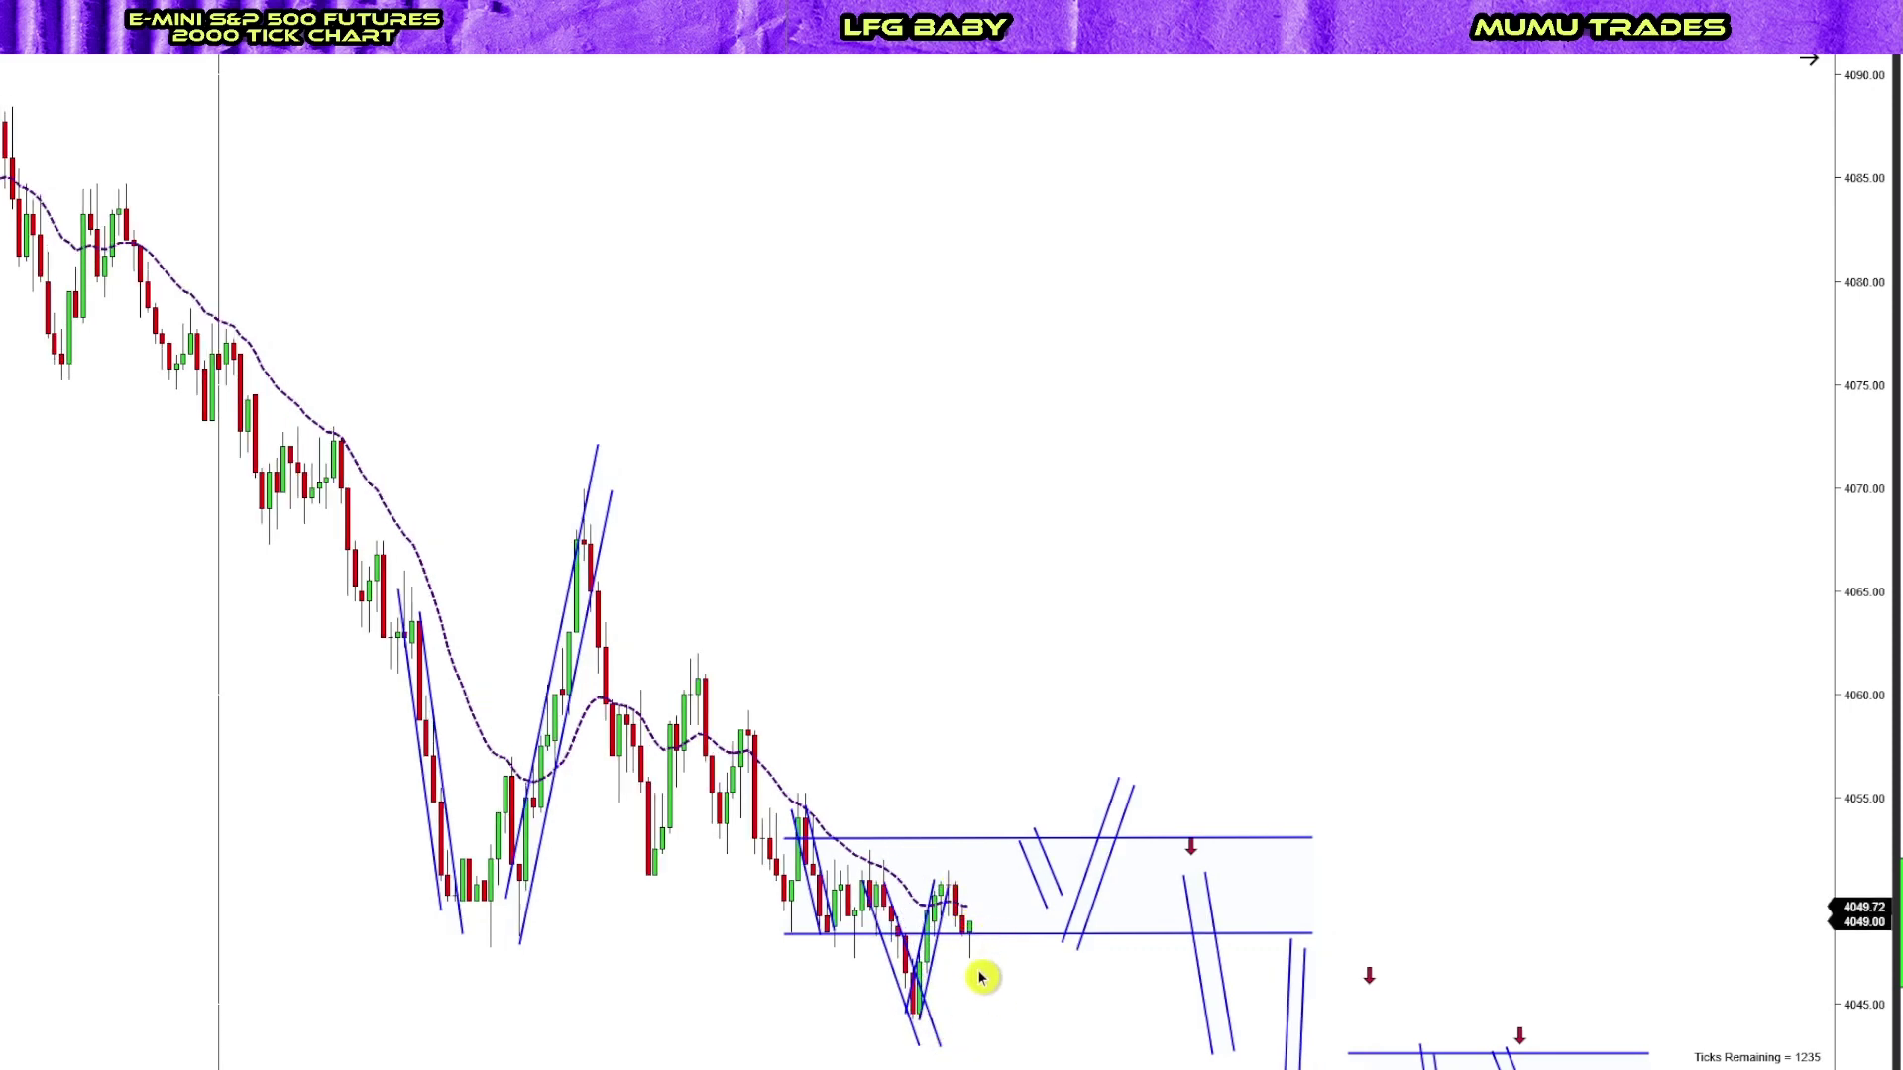
left_click_drag(996, 1069, 941, 1069)
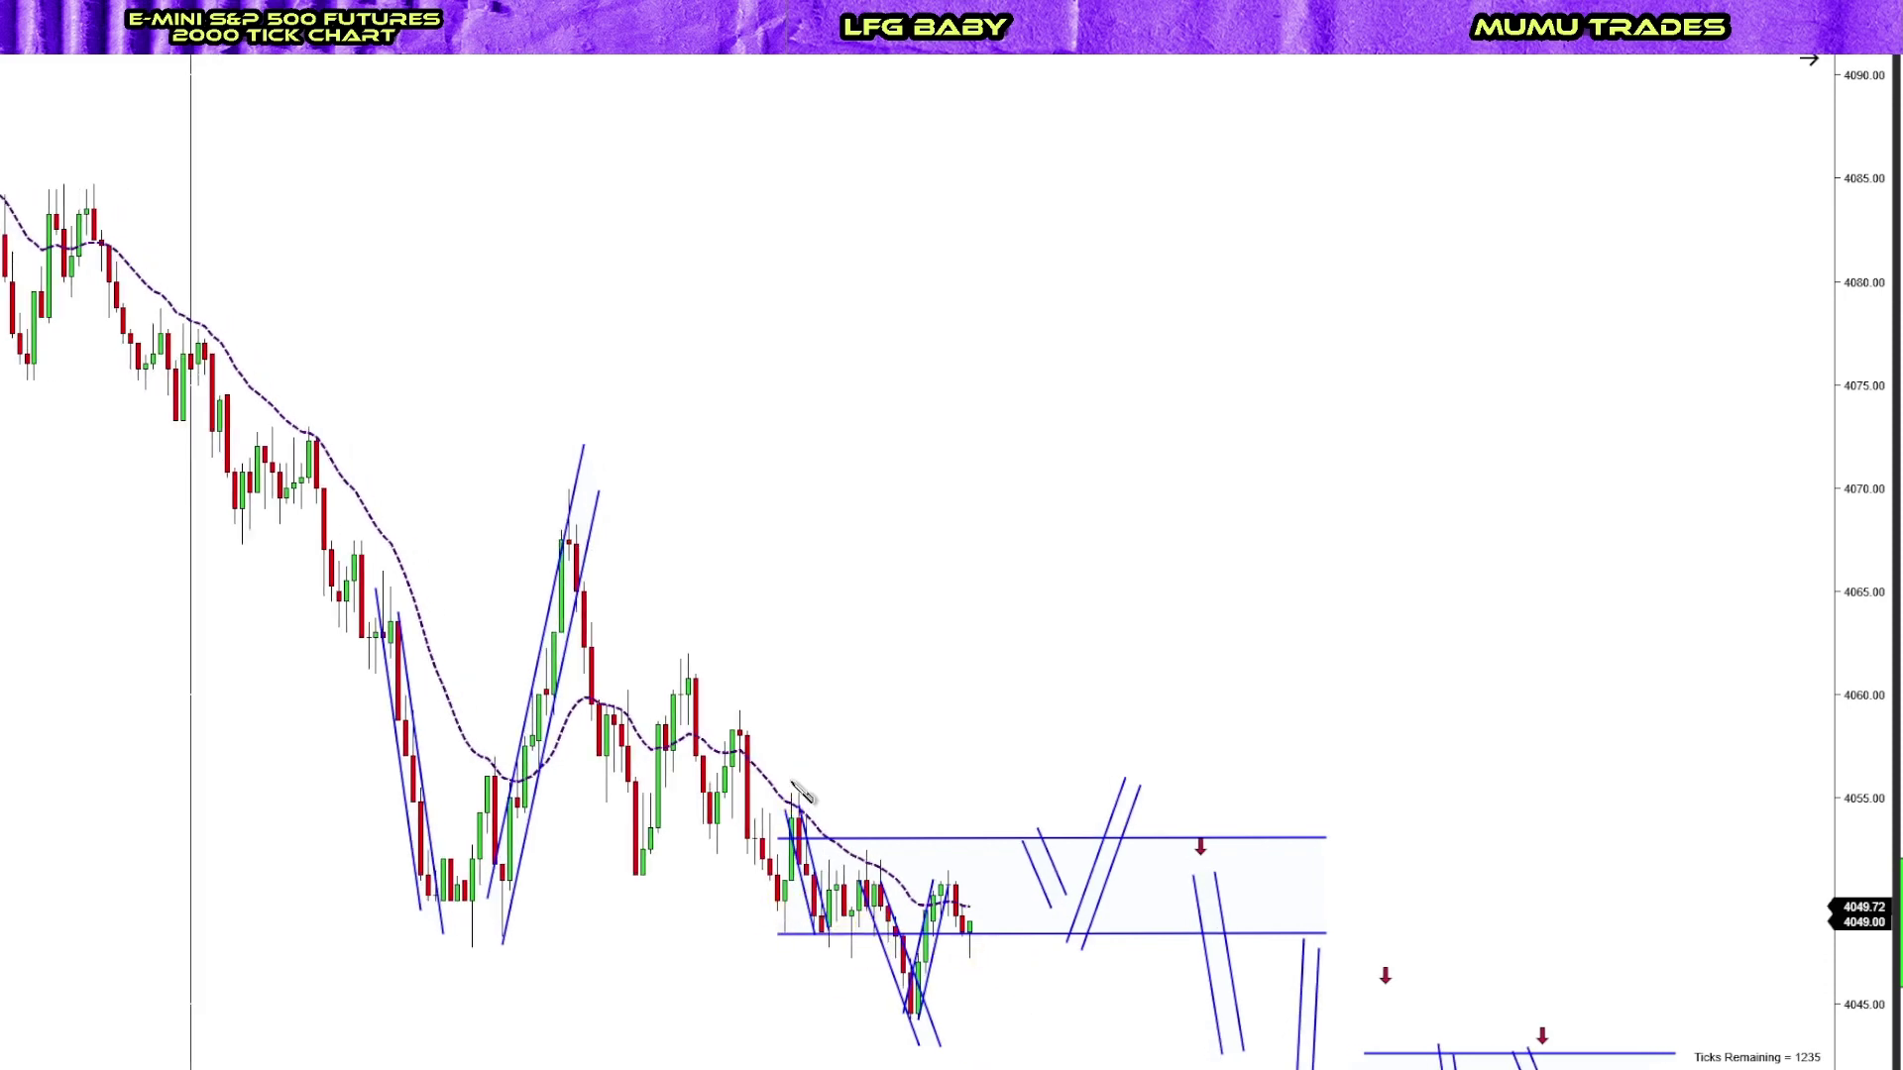
Draw a temporary descending trend channel from the swing high near 4068 along the lower highs, and delete it
left_click(565, 533)
left_click(1044, 1053)
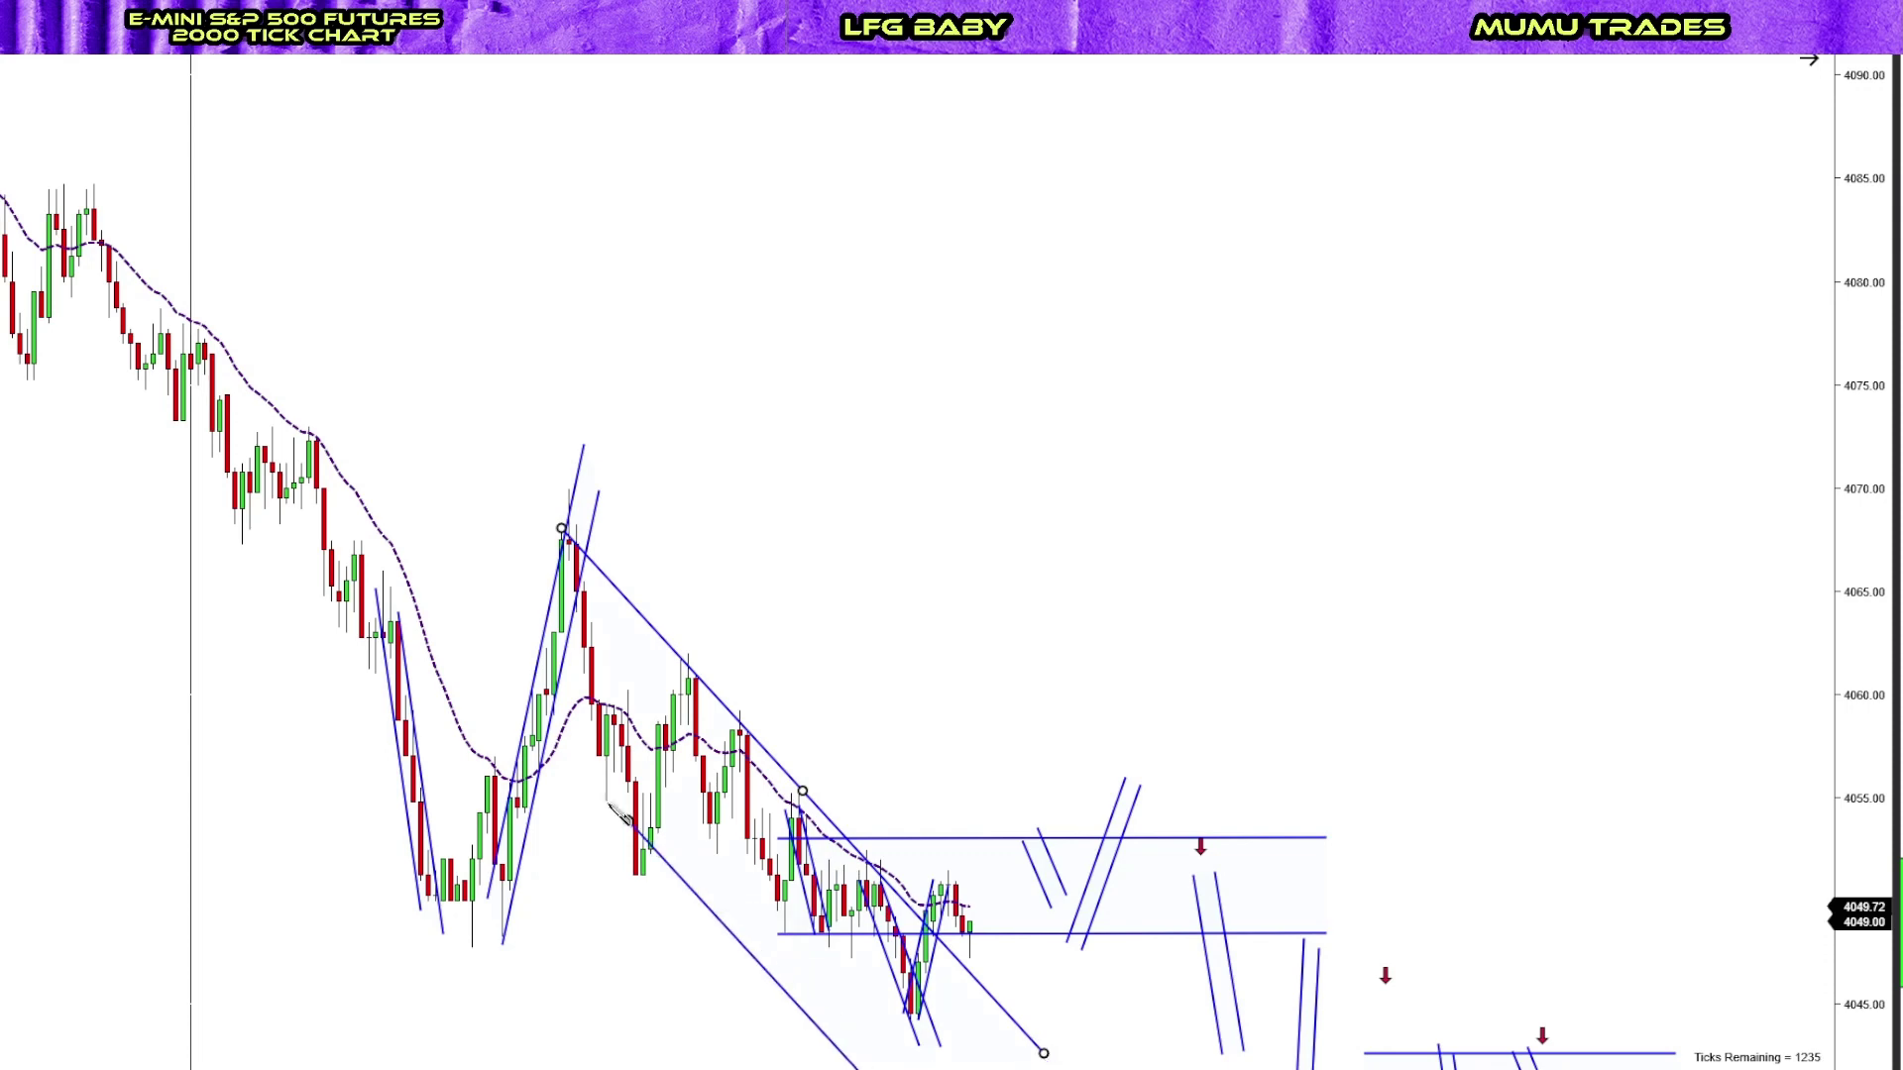
left_click(496, 715)
key("Delete")
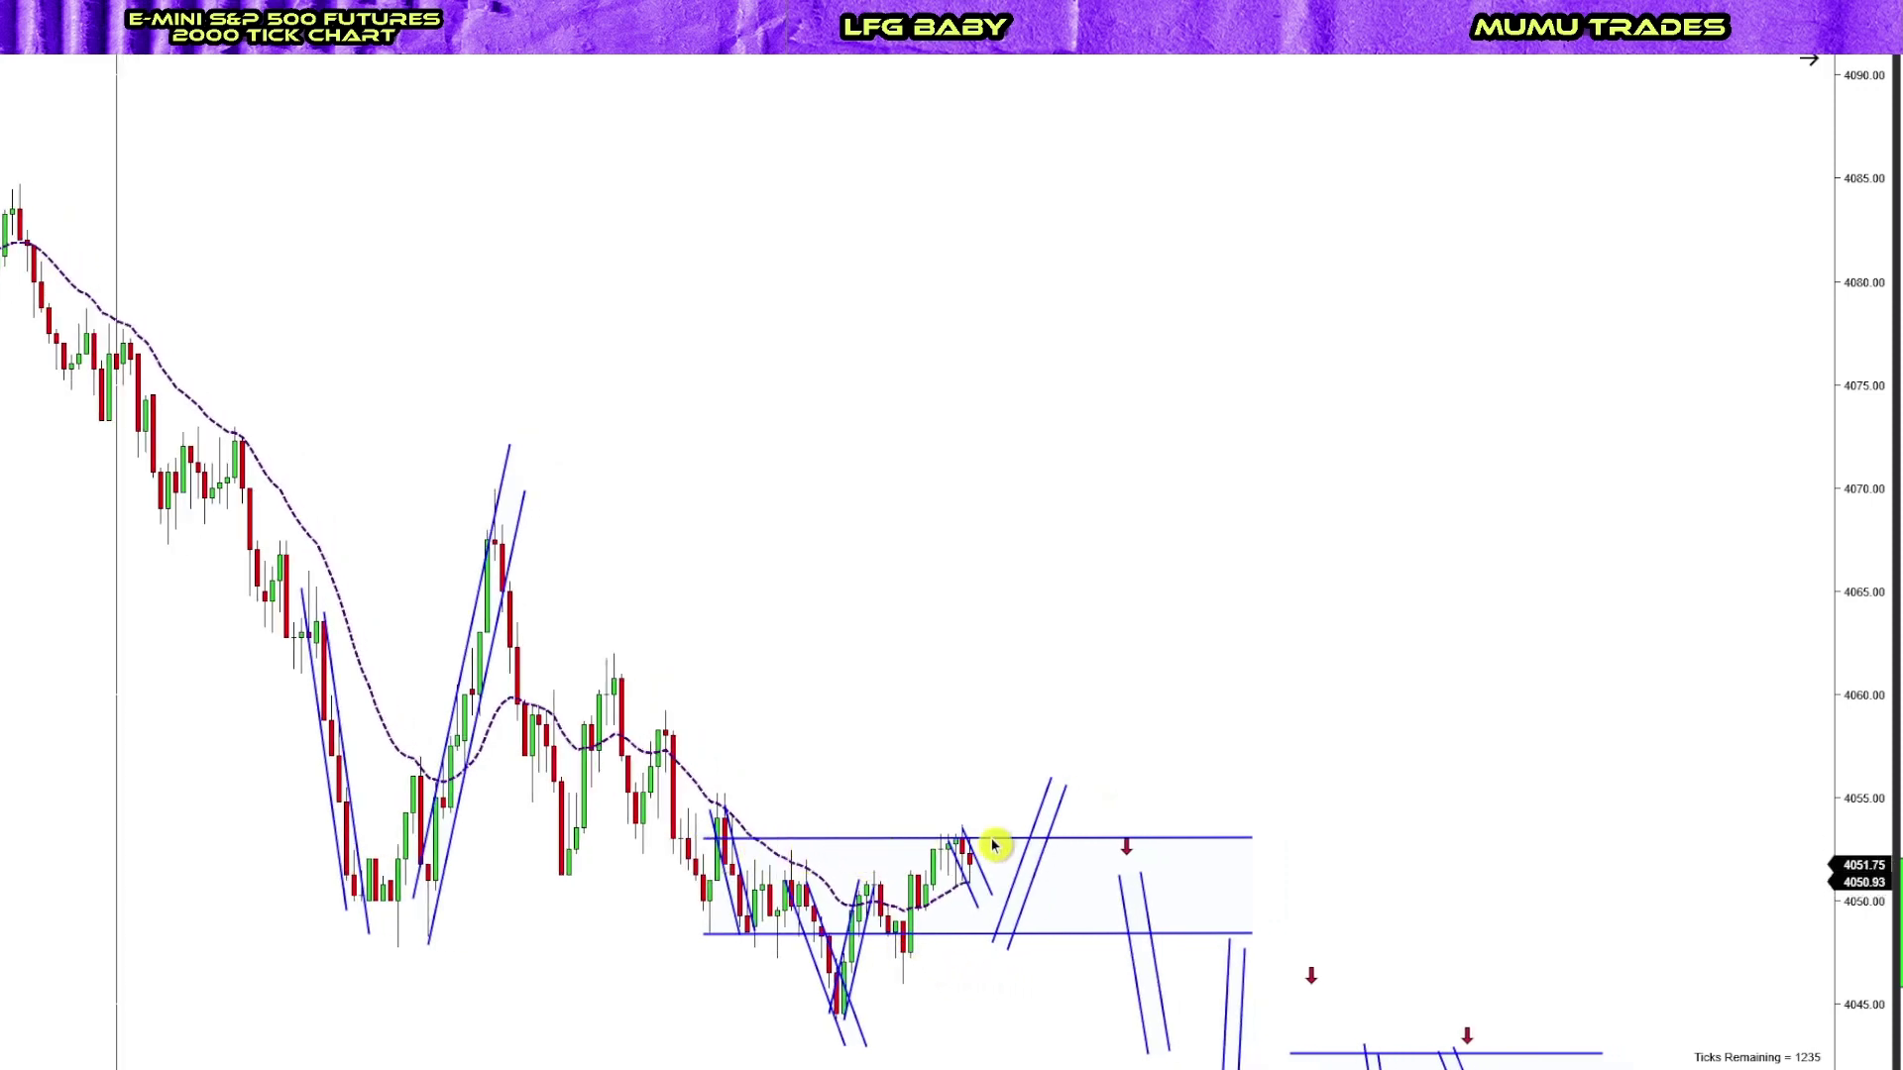
Make the 50% level visible on the horizontal trend channel that marks the trading range
left_click_drag(994, 838, 990, 839)
left_click(967, 816)
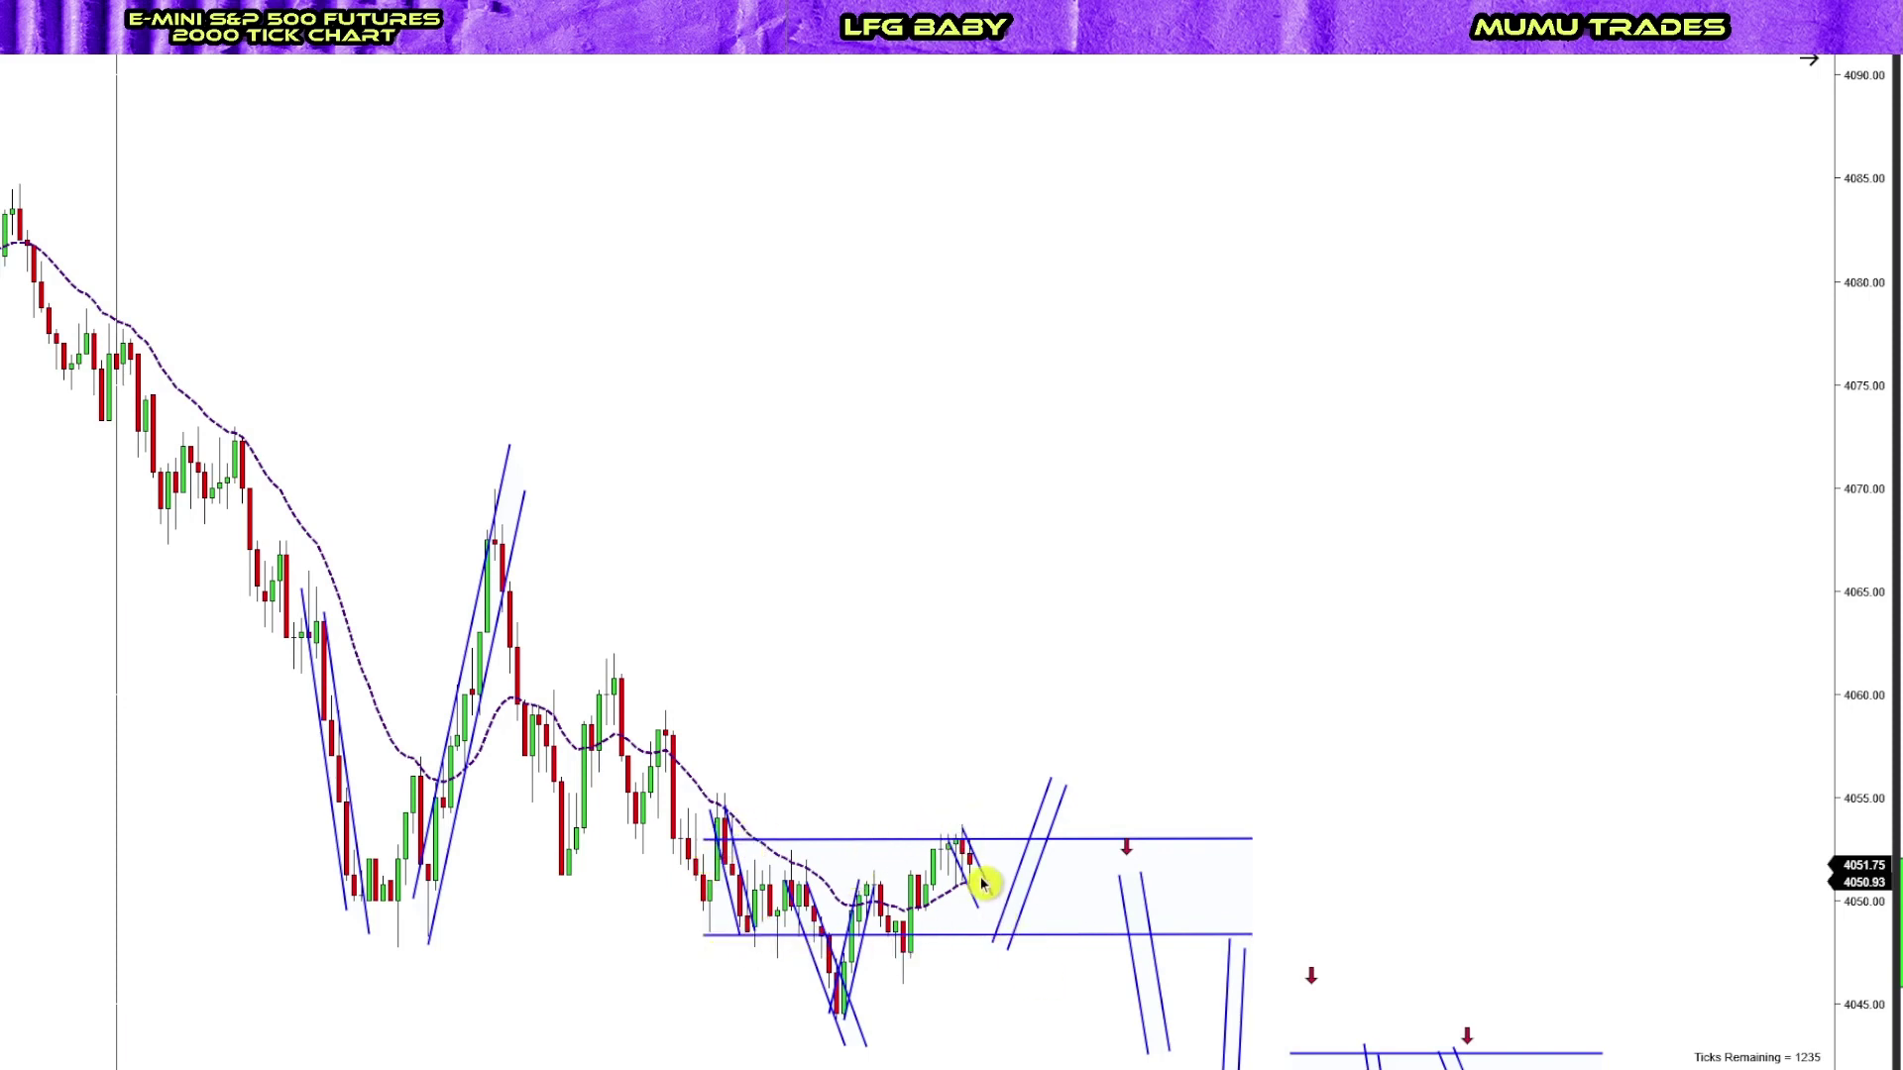
left_click(822, 841)
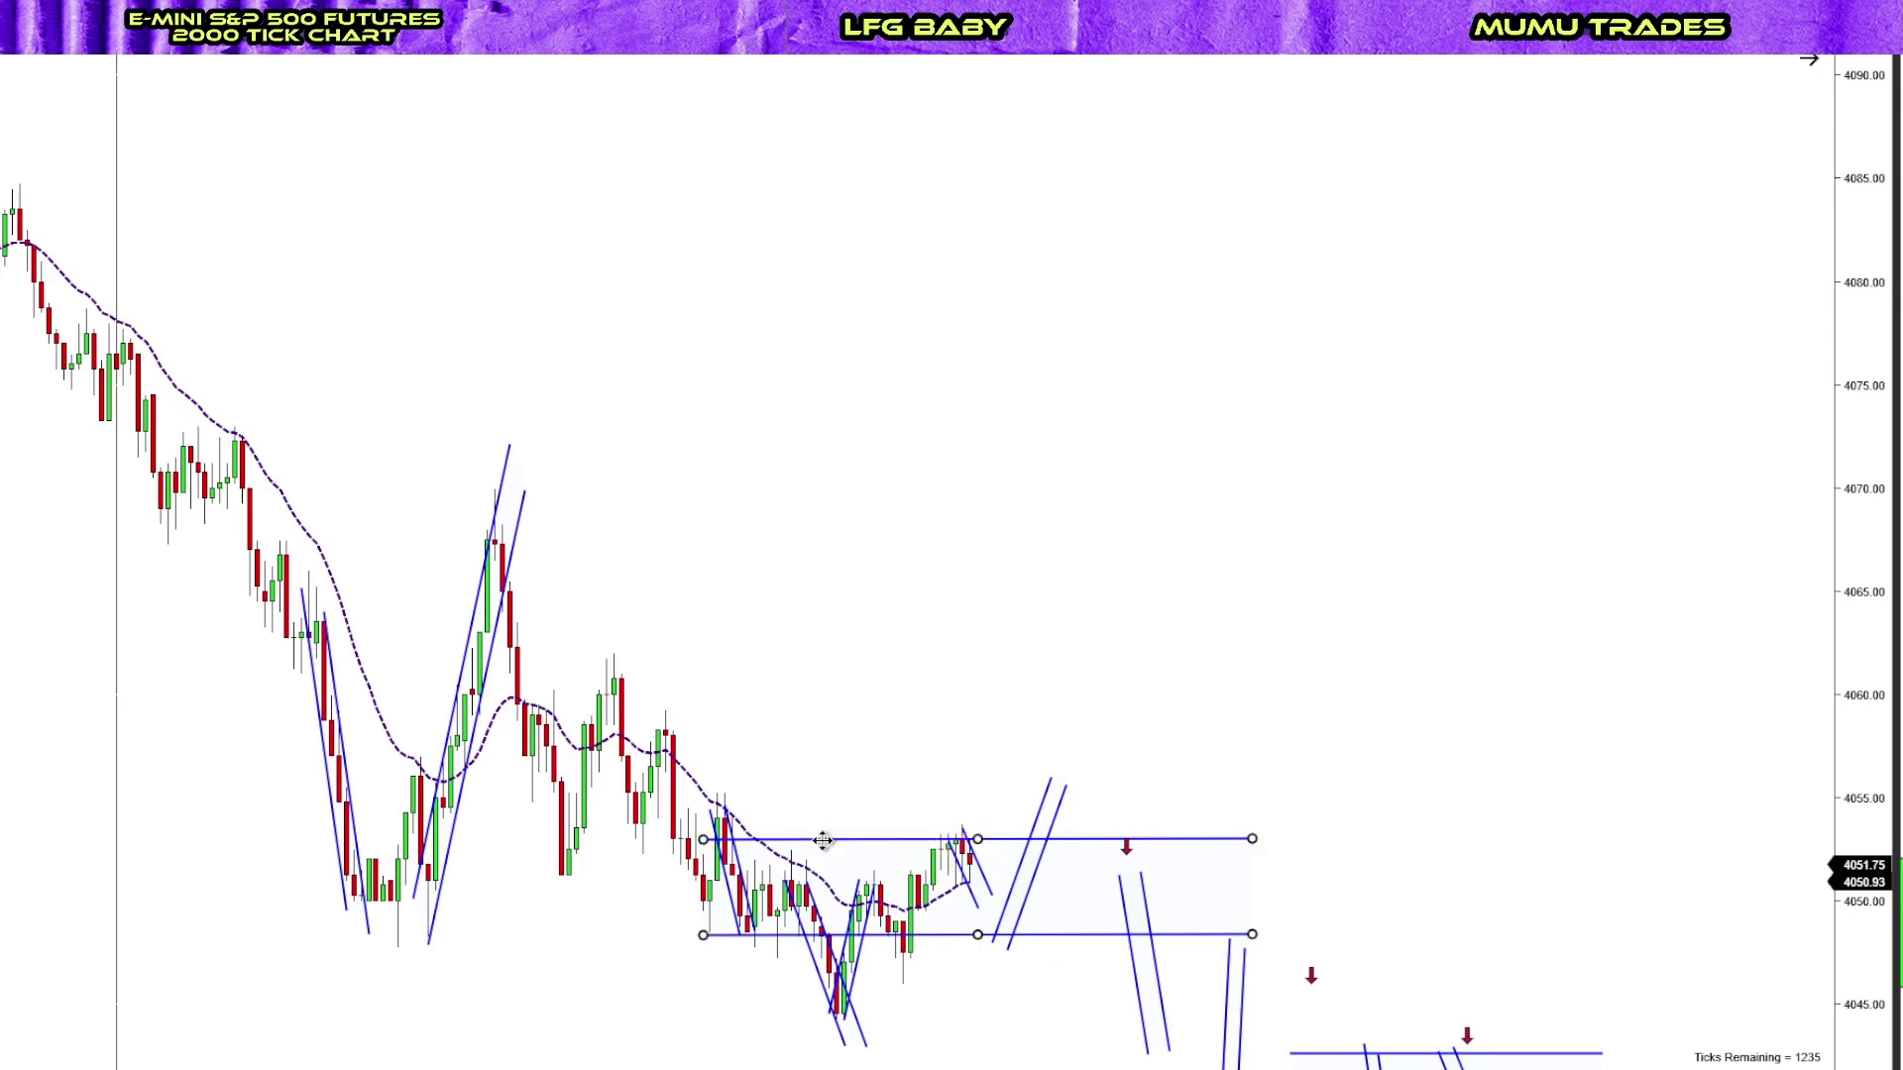
double_click(909, 841)
left_click(985, 625)
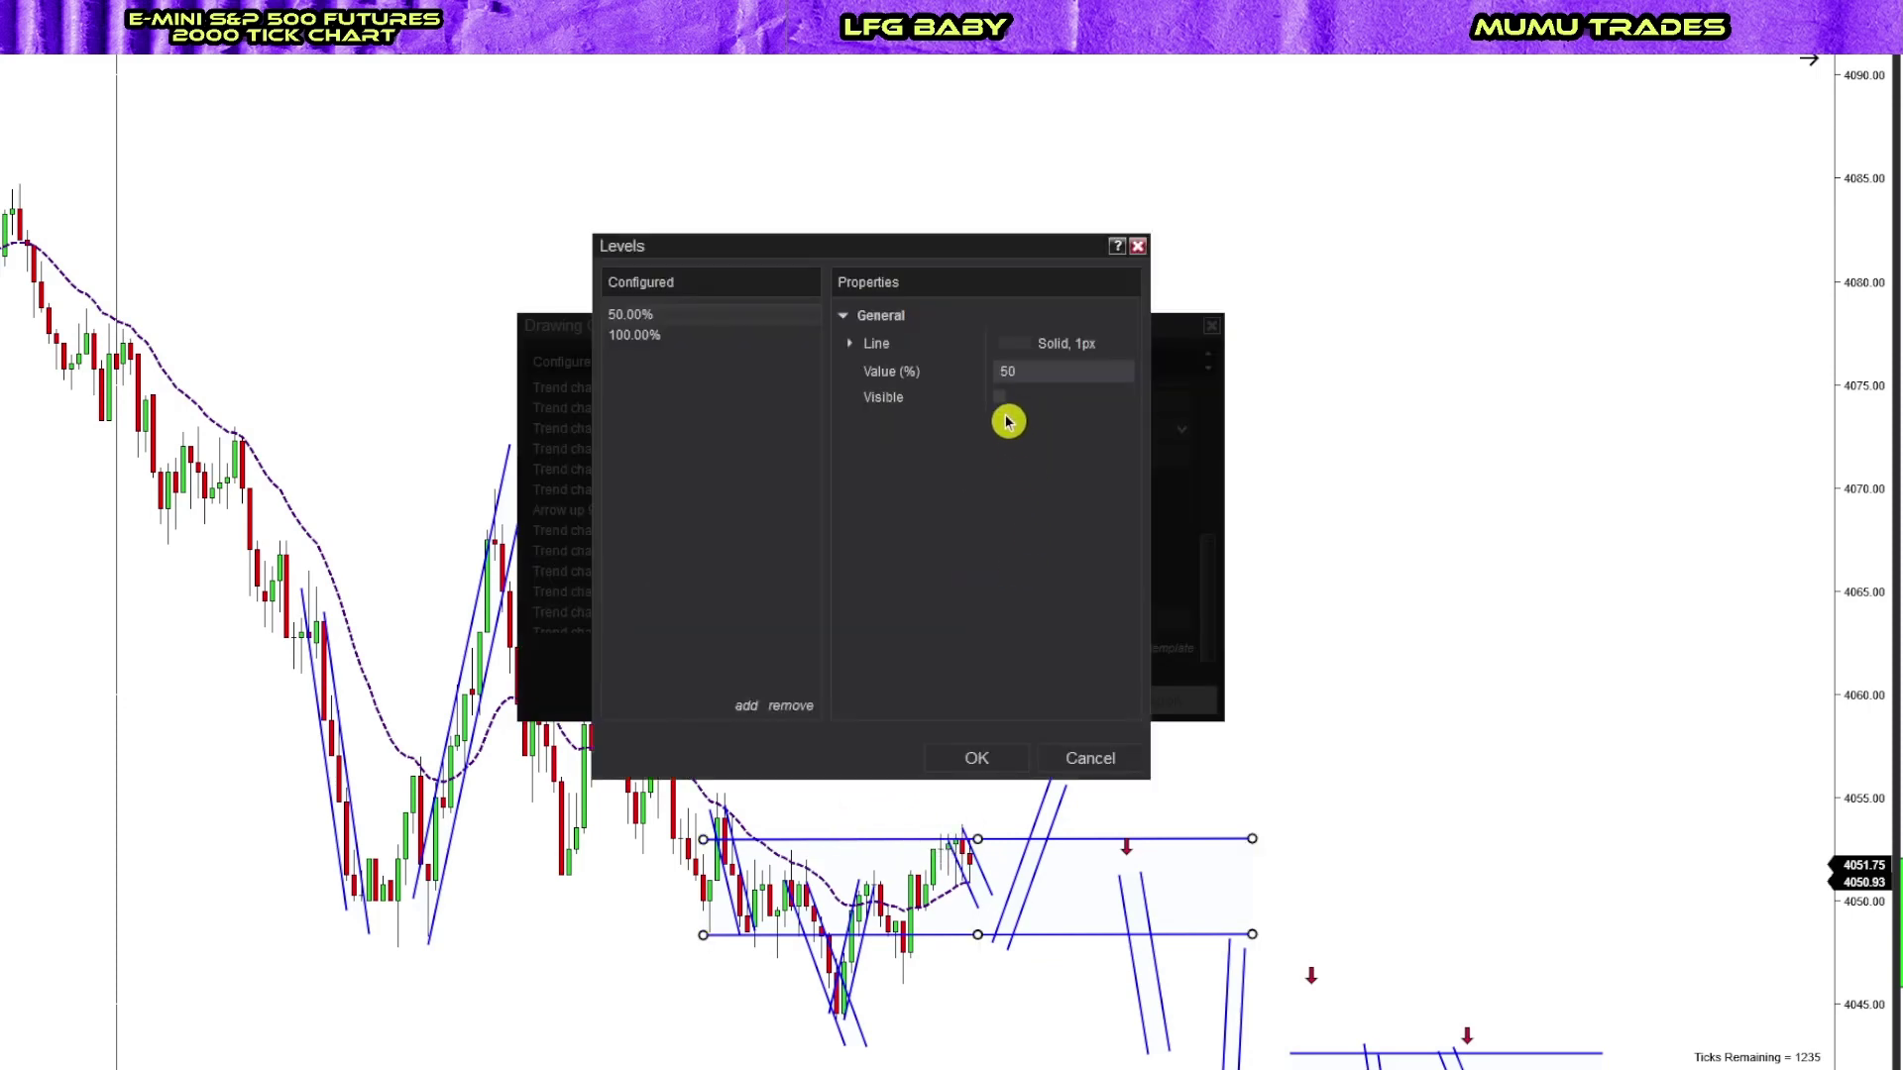
left_click(999, 397)
left_click(1012, 758)
left_click(1116, 704)
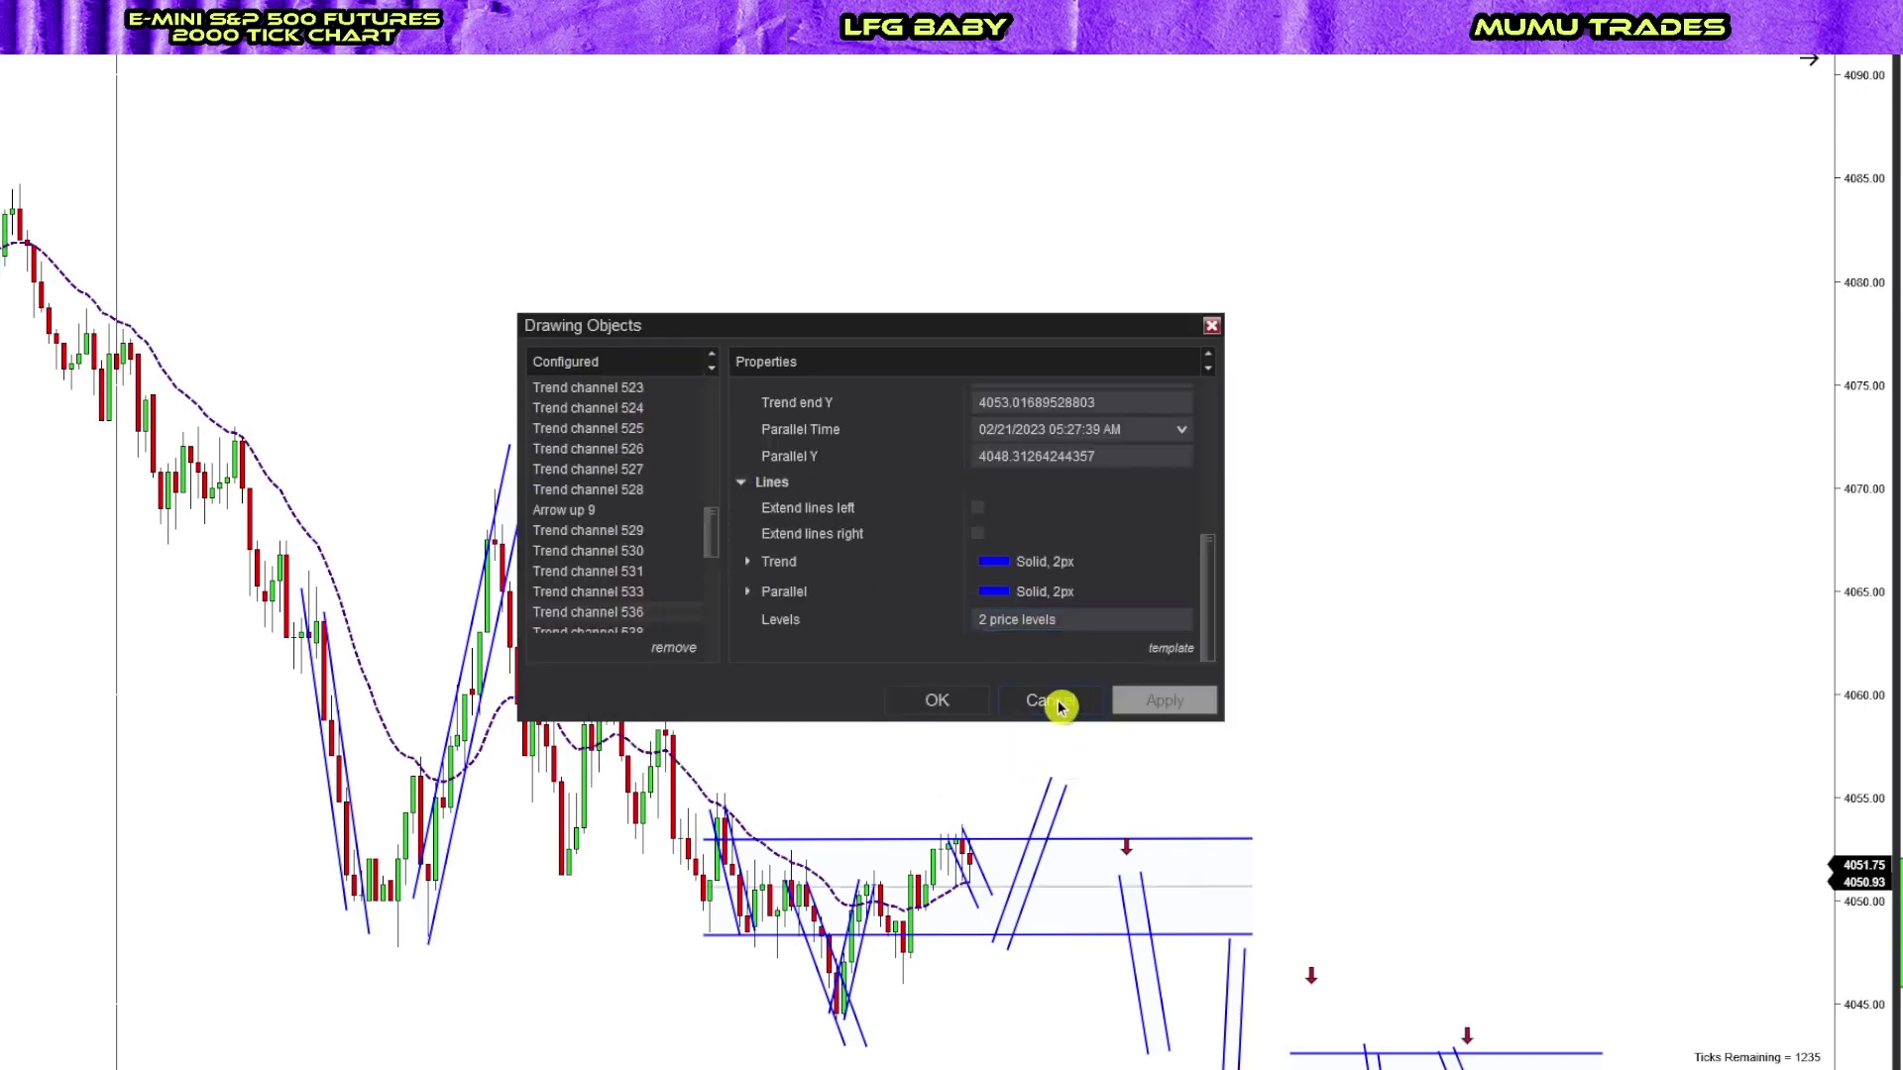
left_click(962, 701)
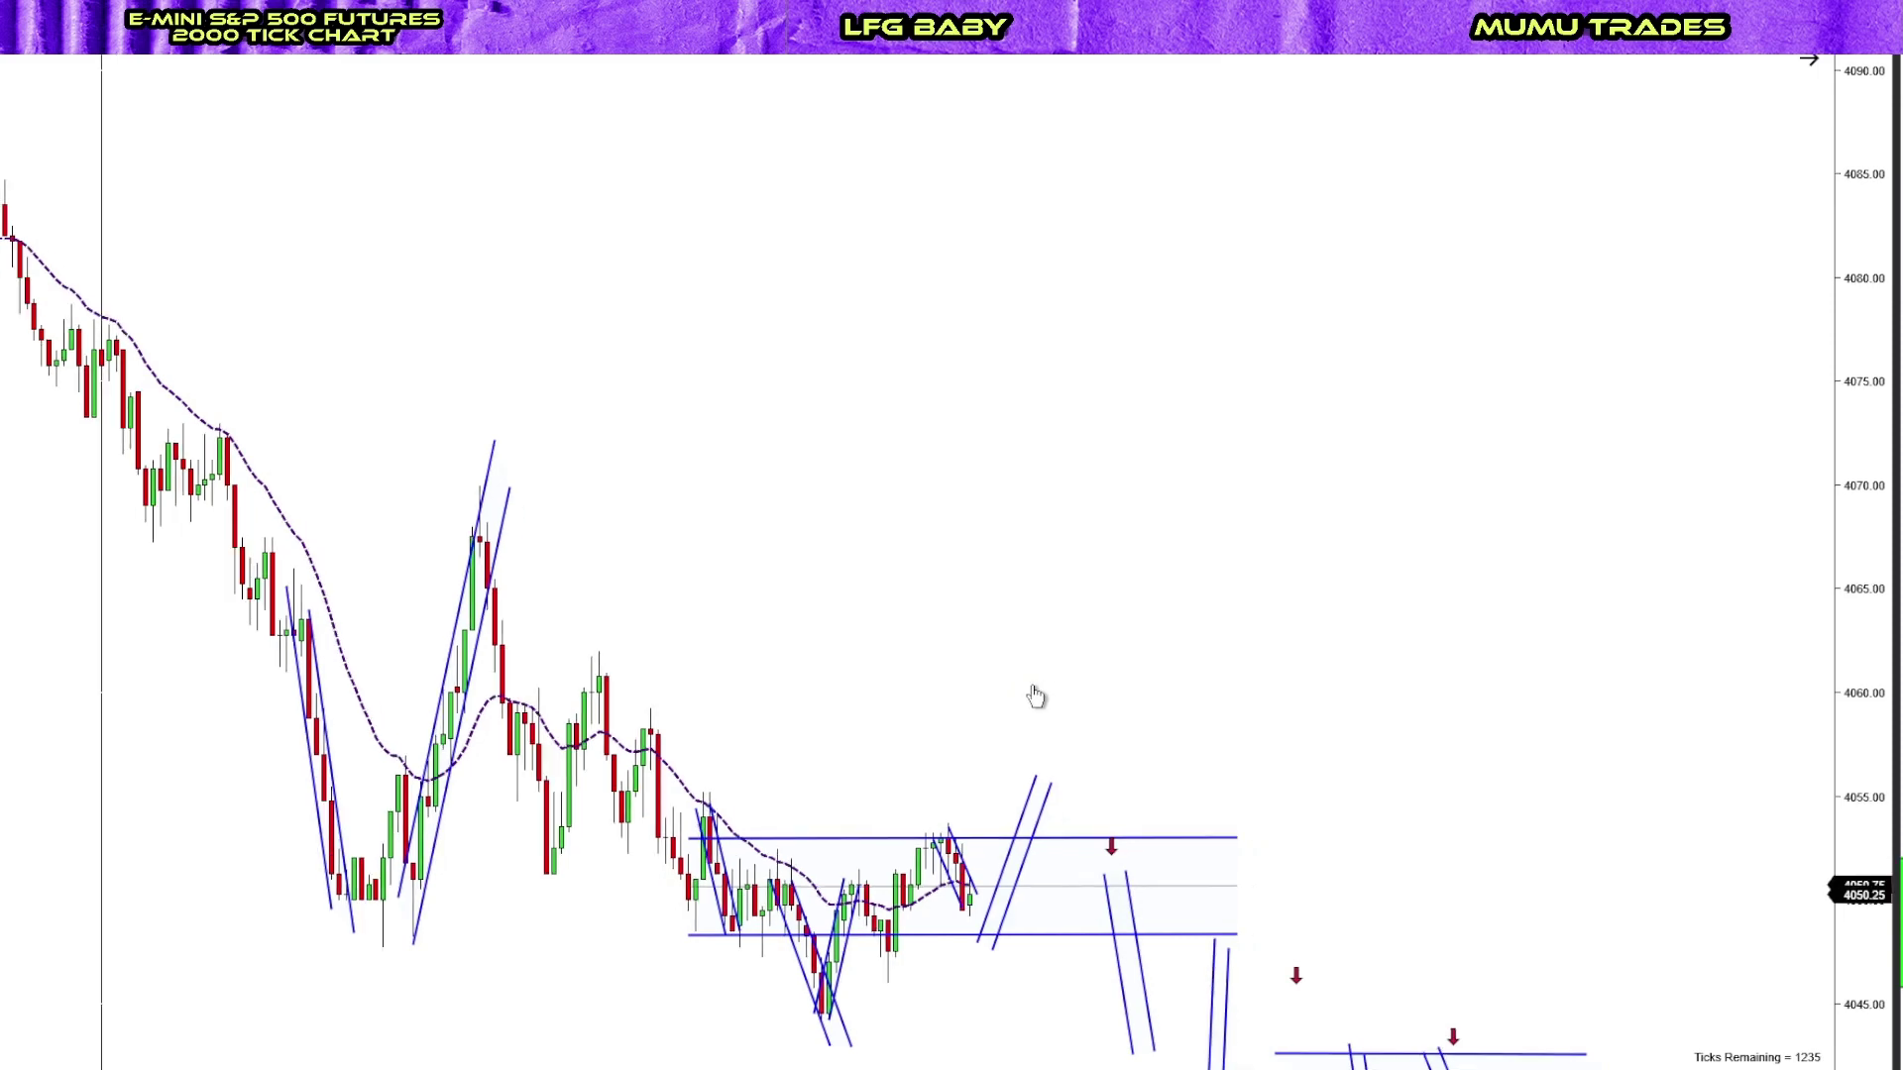
Replace the descending trend channel below the first red arrow with a redrawn one covering the drop from about 4052 to 4043
left_click_drag(1035, 697, 1024, 693)
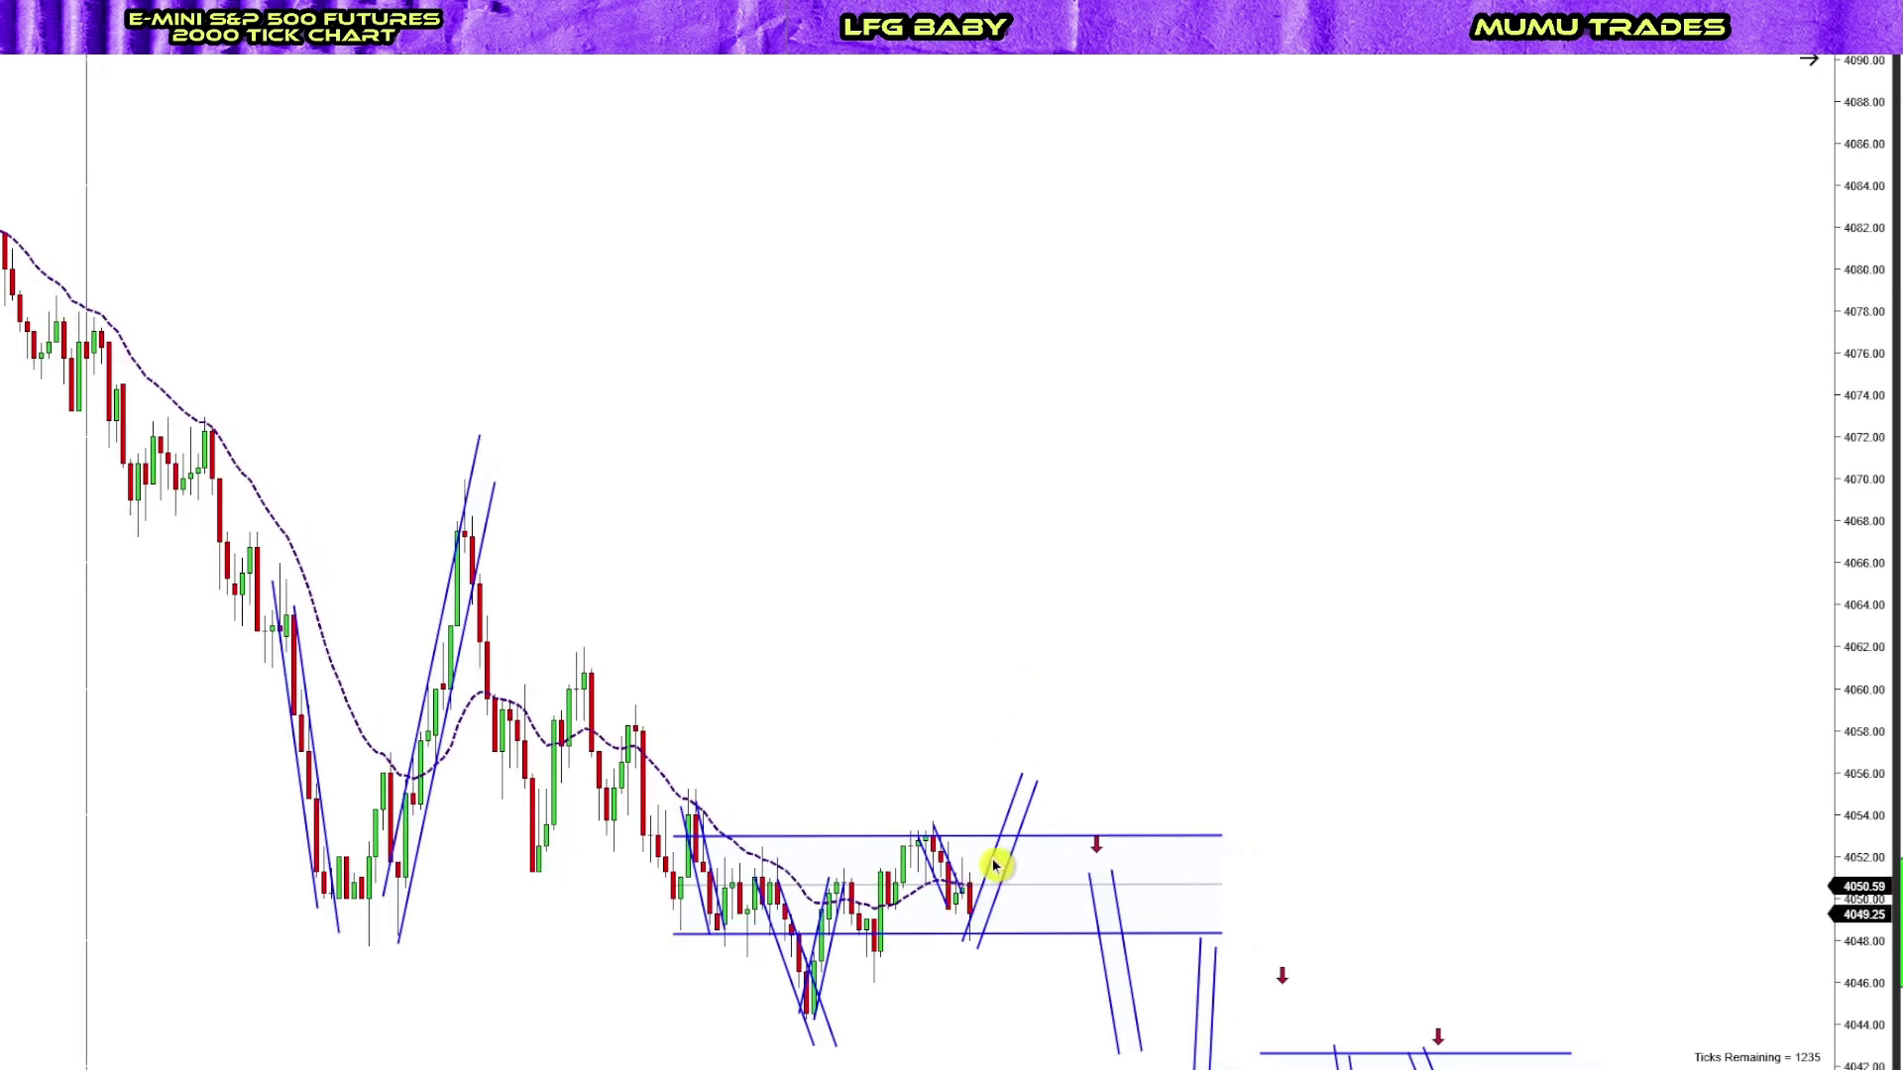
left_click_drag(1016, 991, 1008, 993)
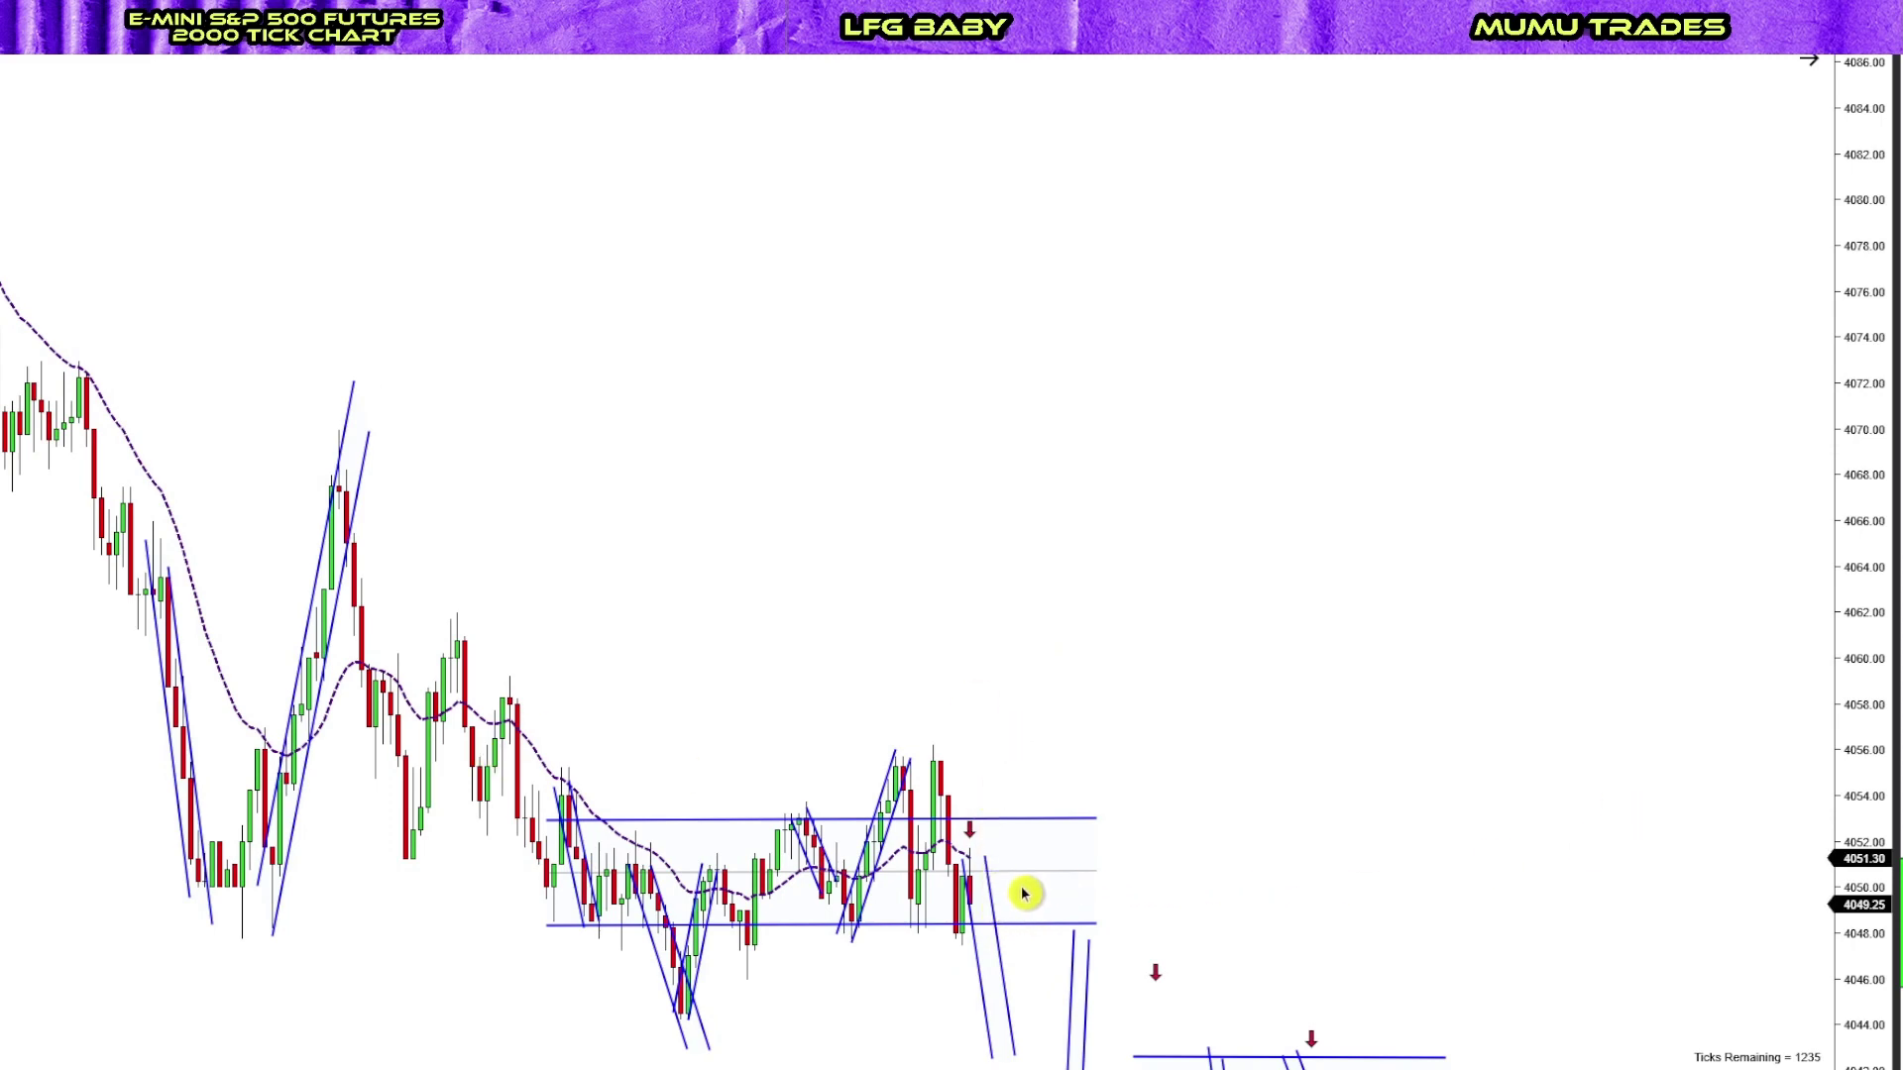
left_click_drag(996, 897, 1310, 765)
right_click(1310, 765)
left_click(1329, 798)
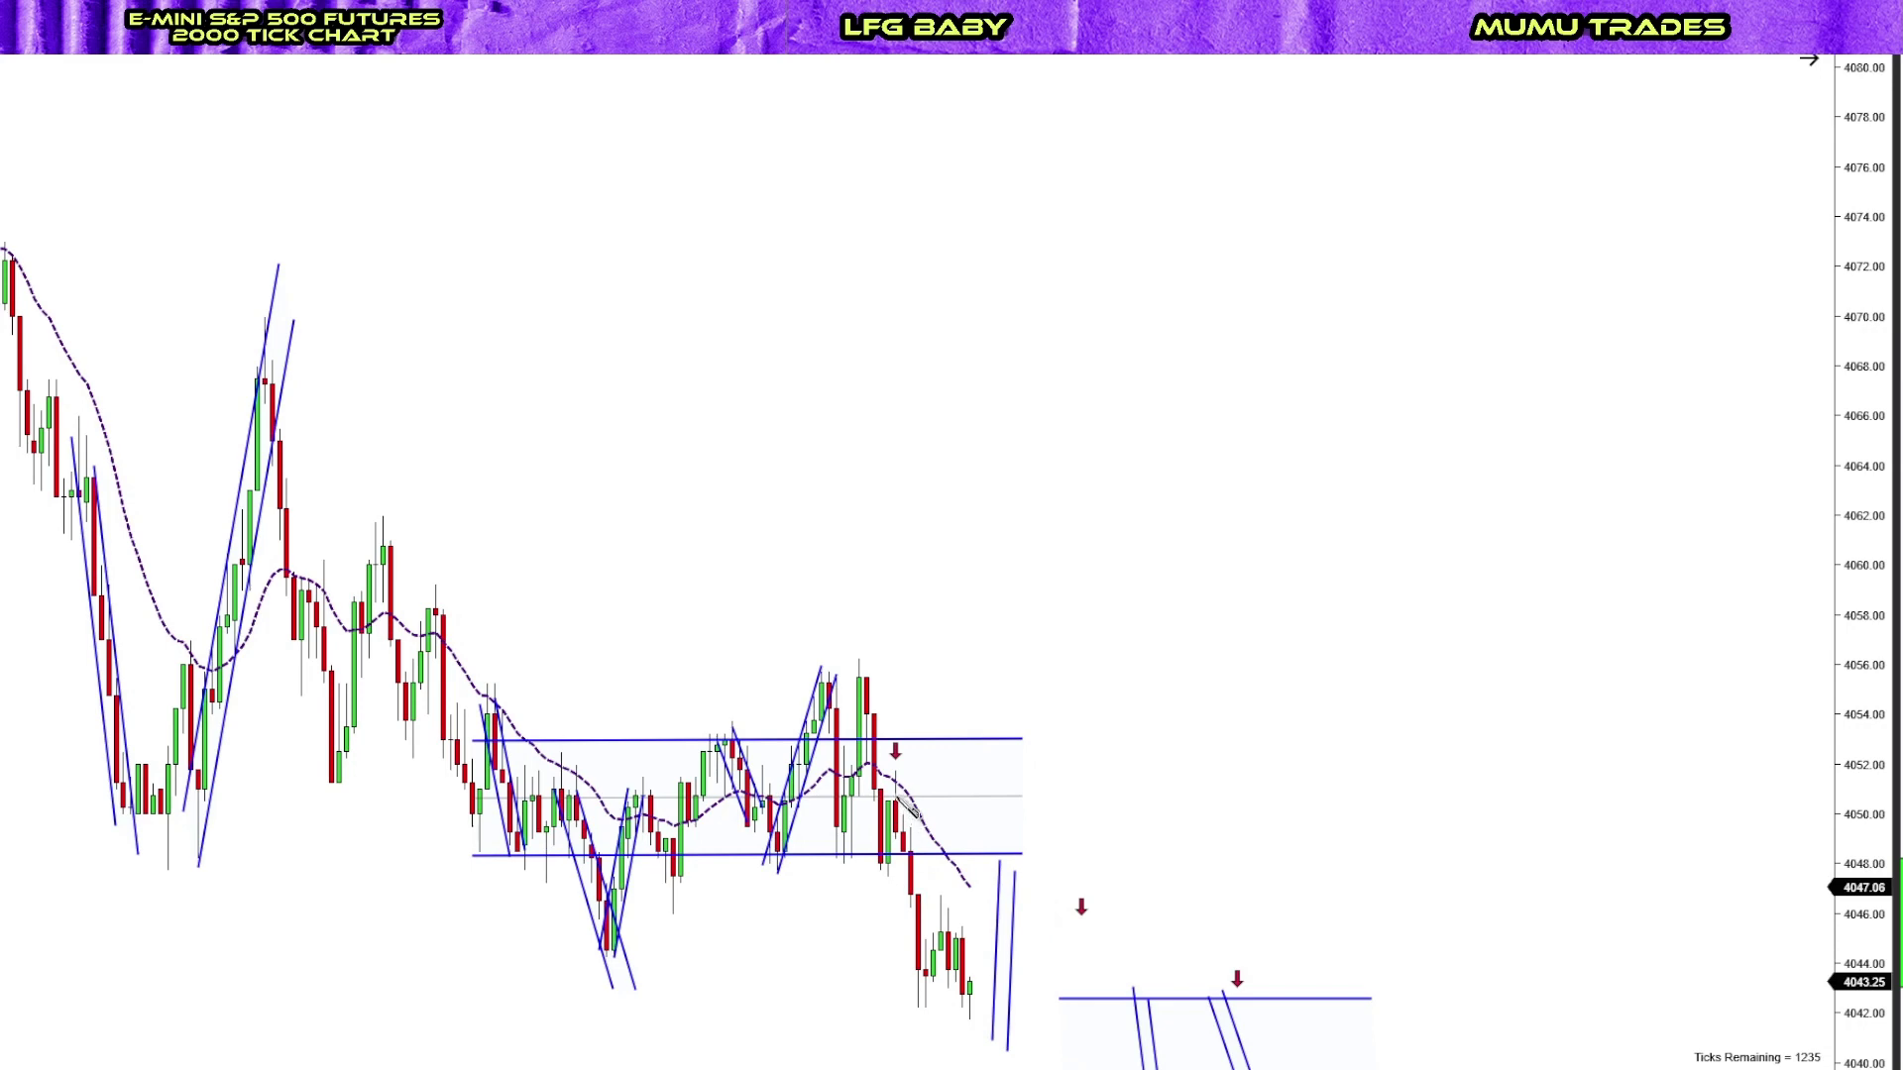
left_click(947, 999)
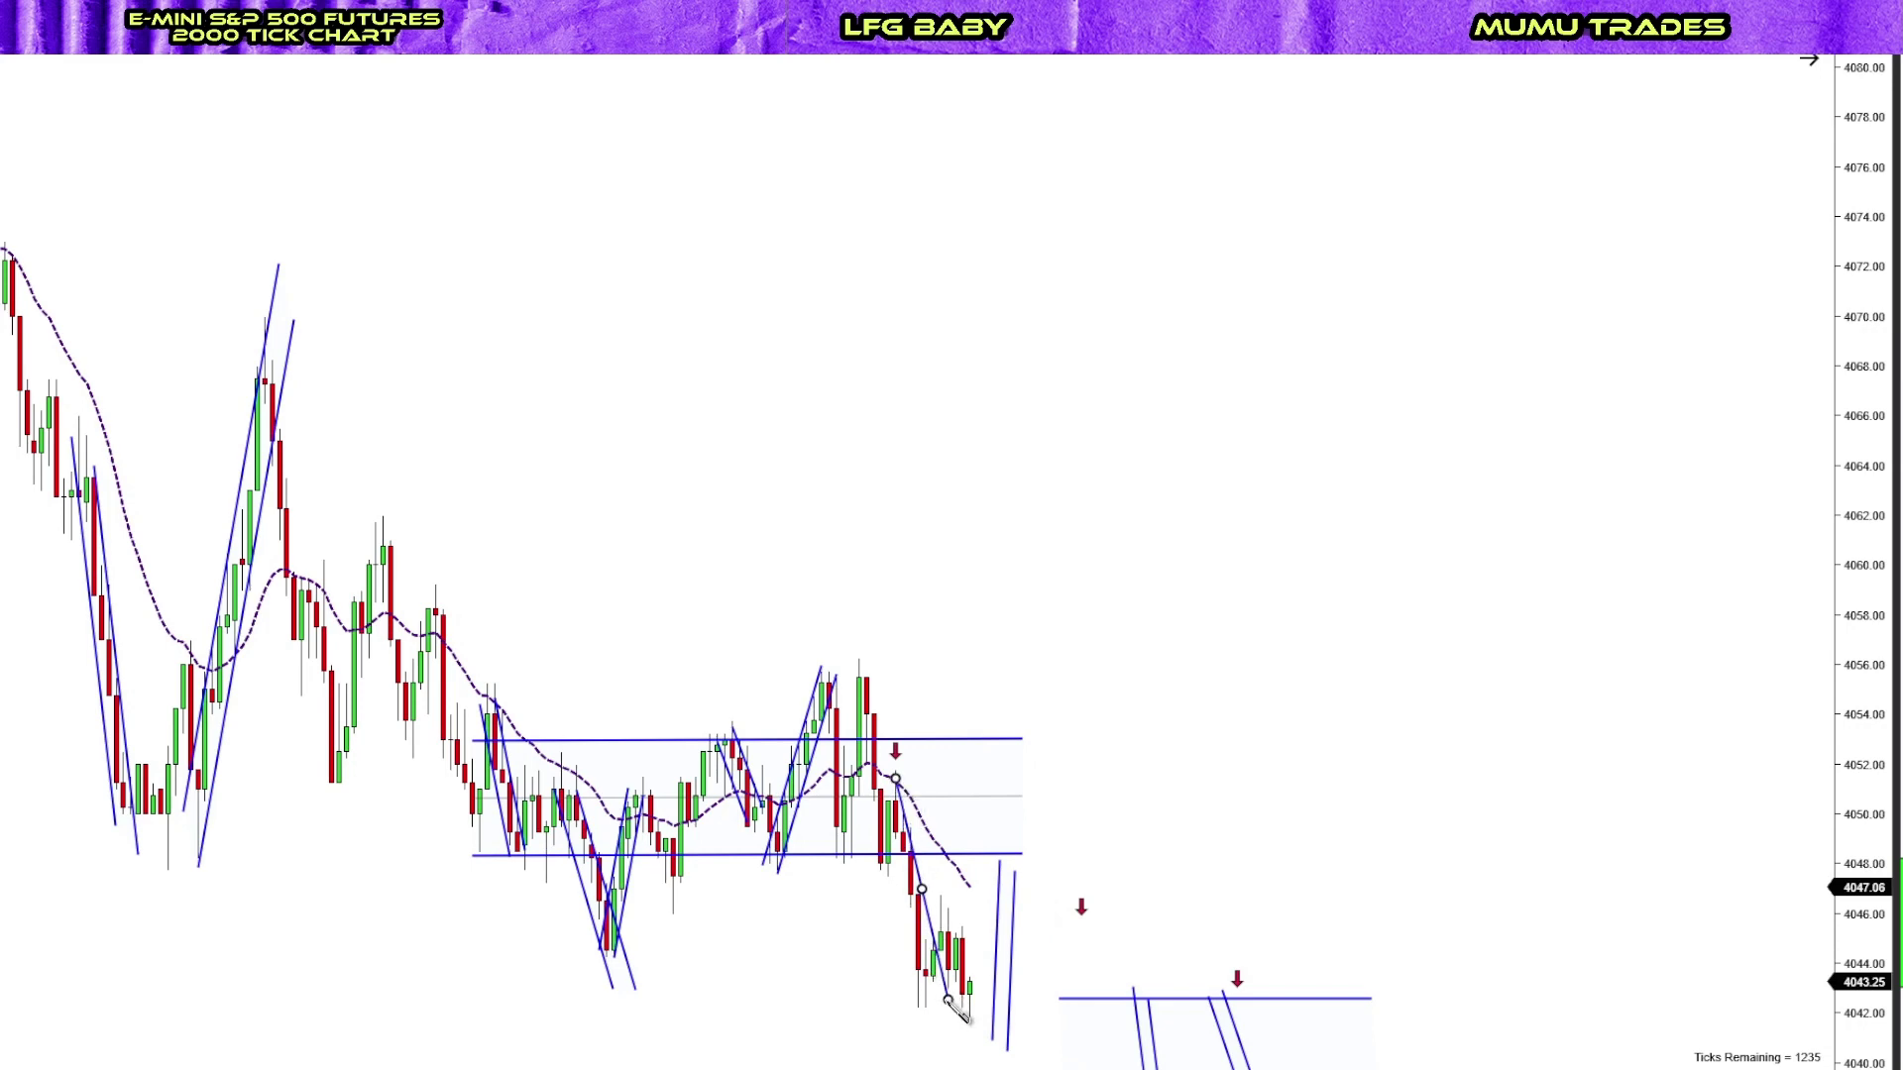
left_click(874, 785)
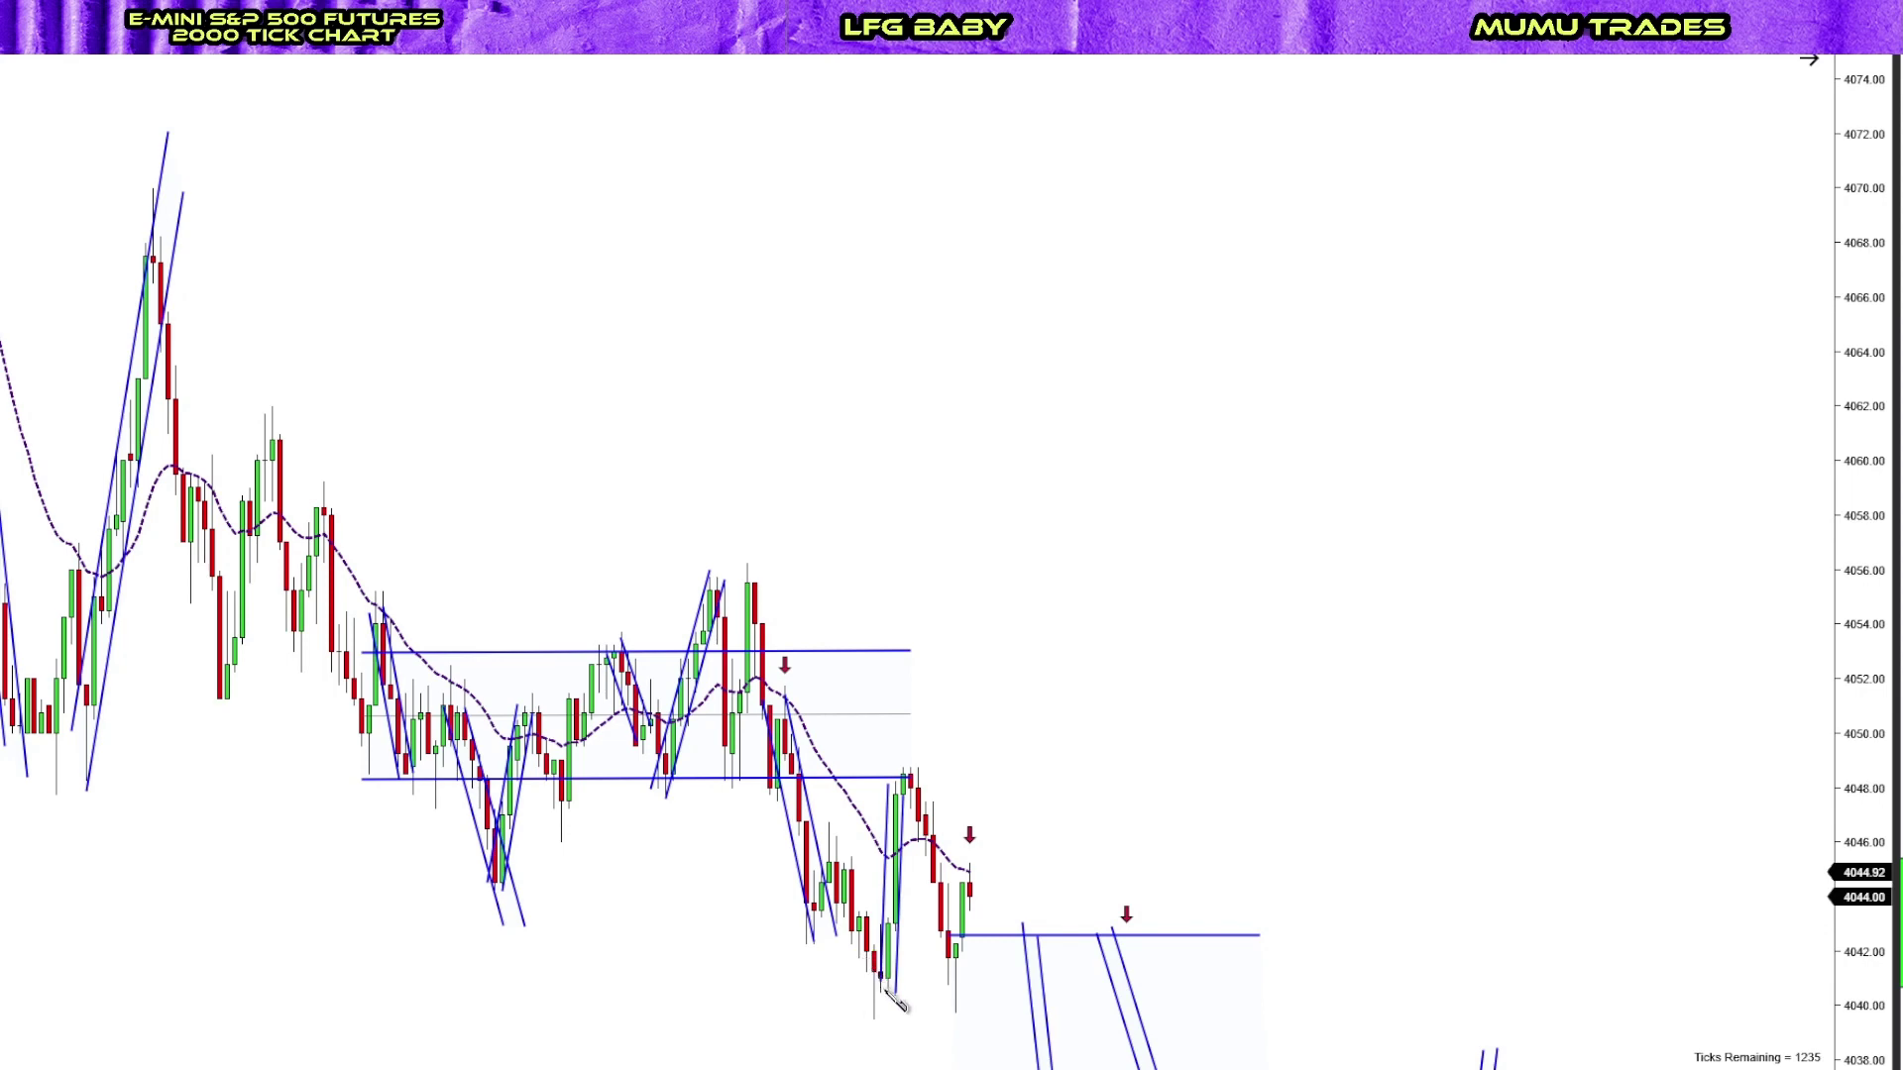
Mark the two upward swings from the lows near 4040 with arrow lines and remove both arrows
left_click(904, 771)
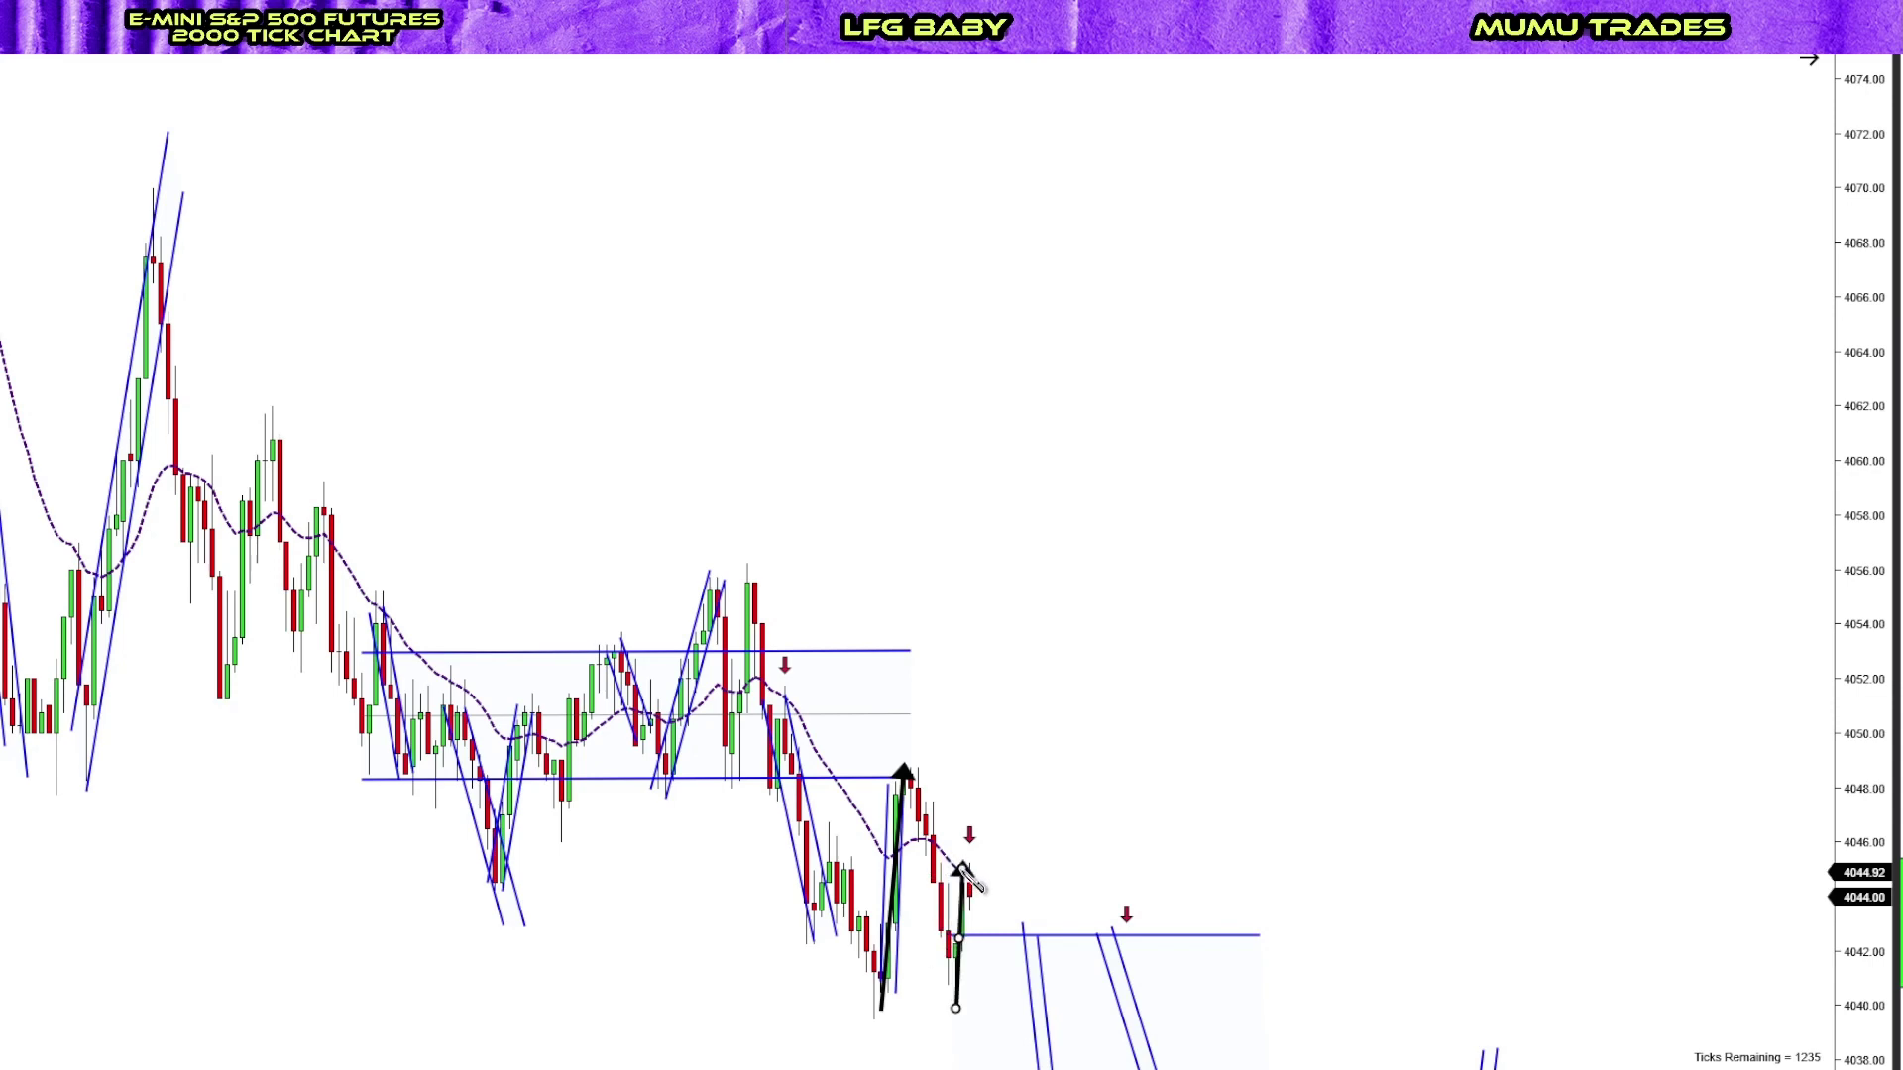
key("Escape")
right_click(908, 798)
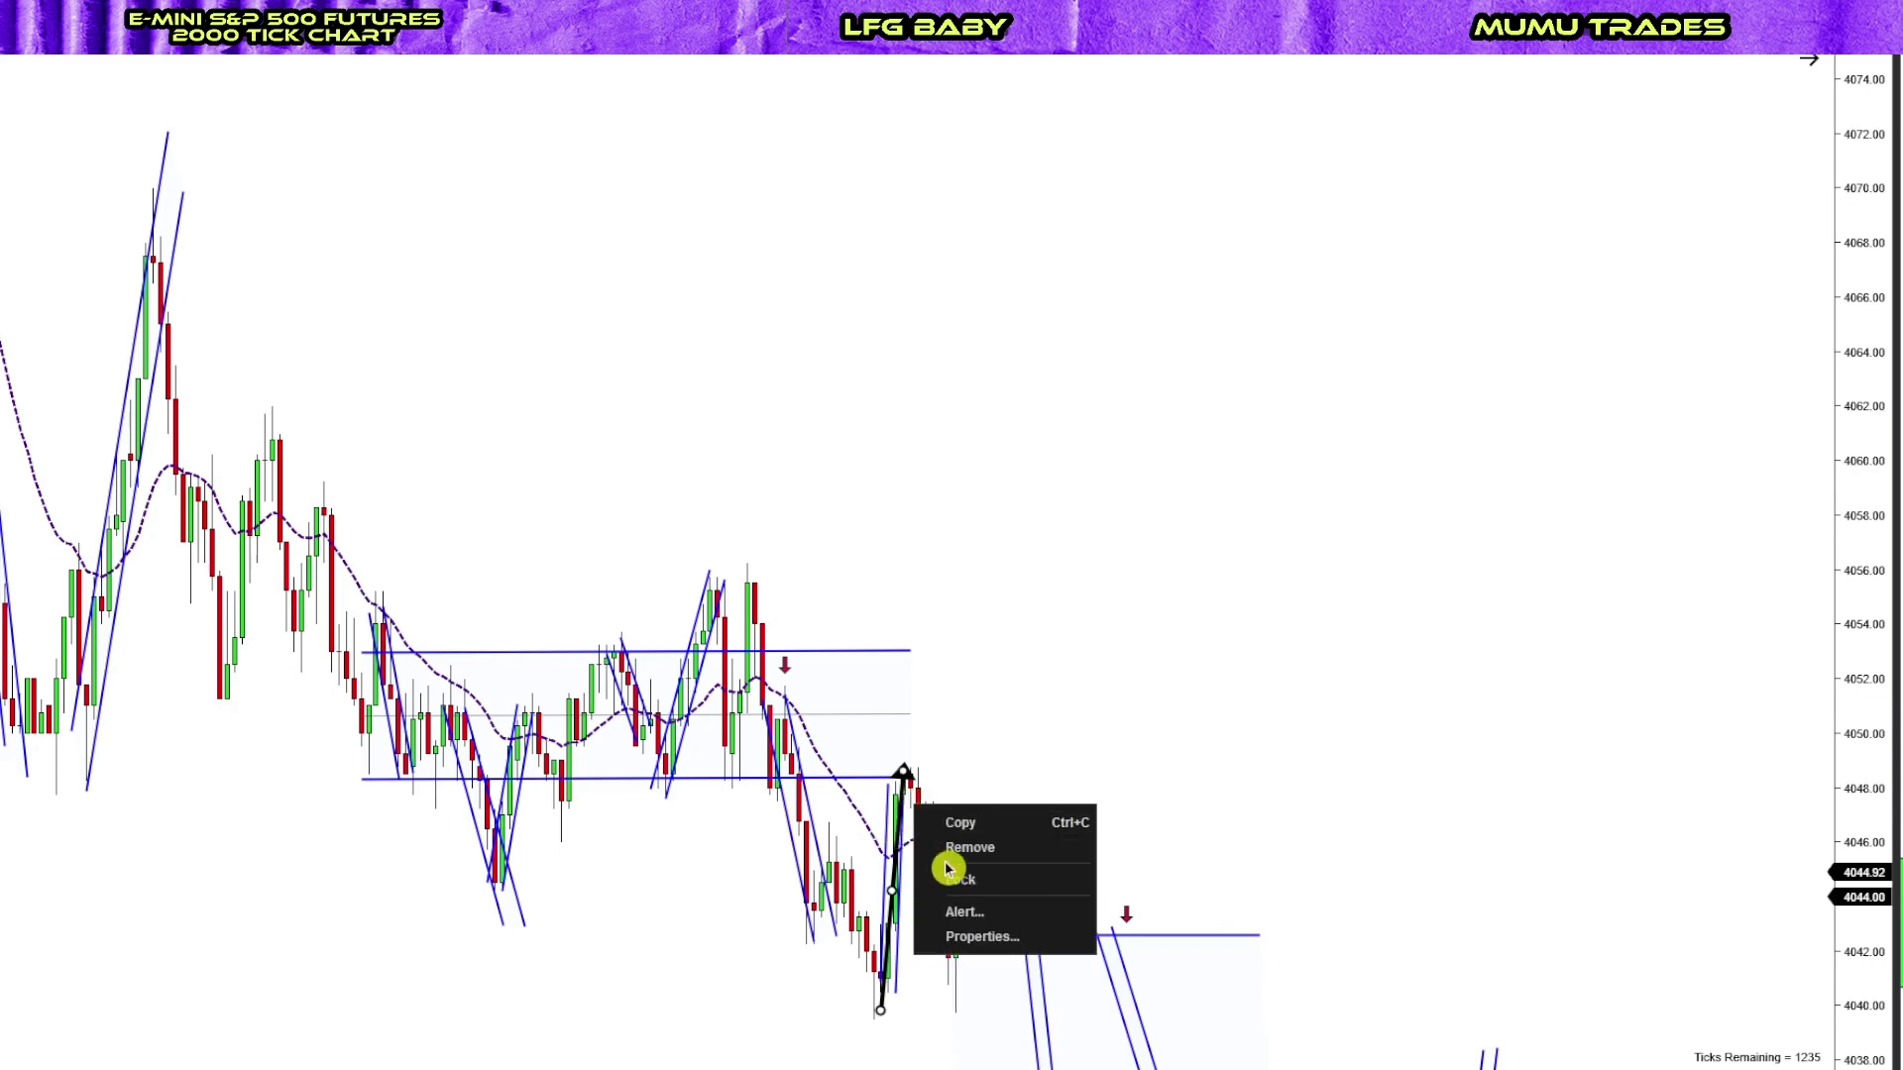
left_click(982, 854)
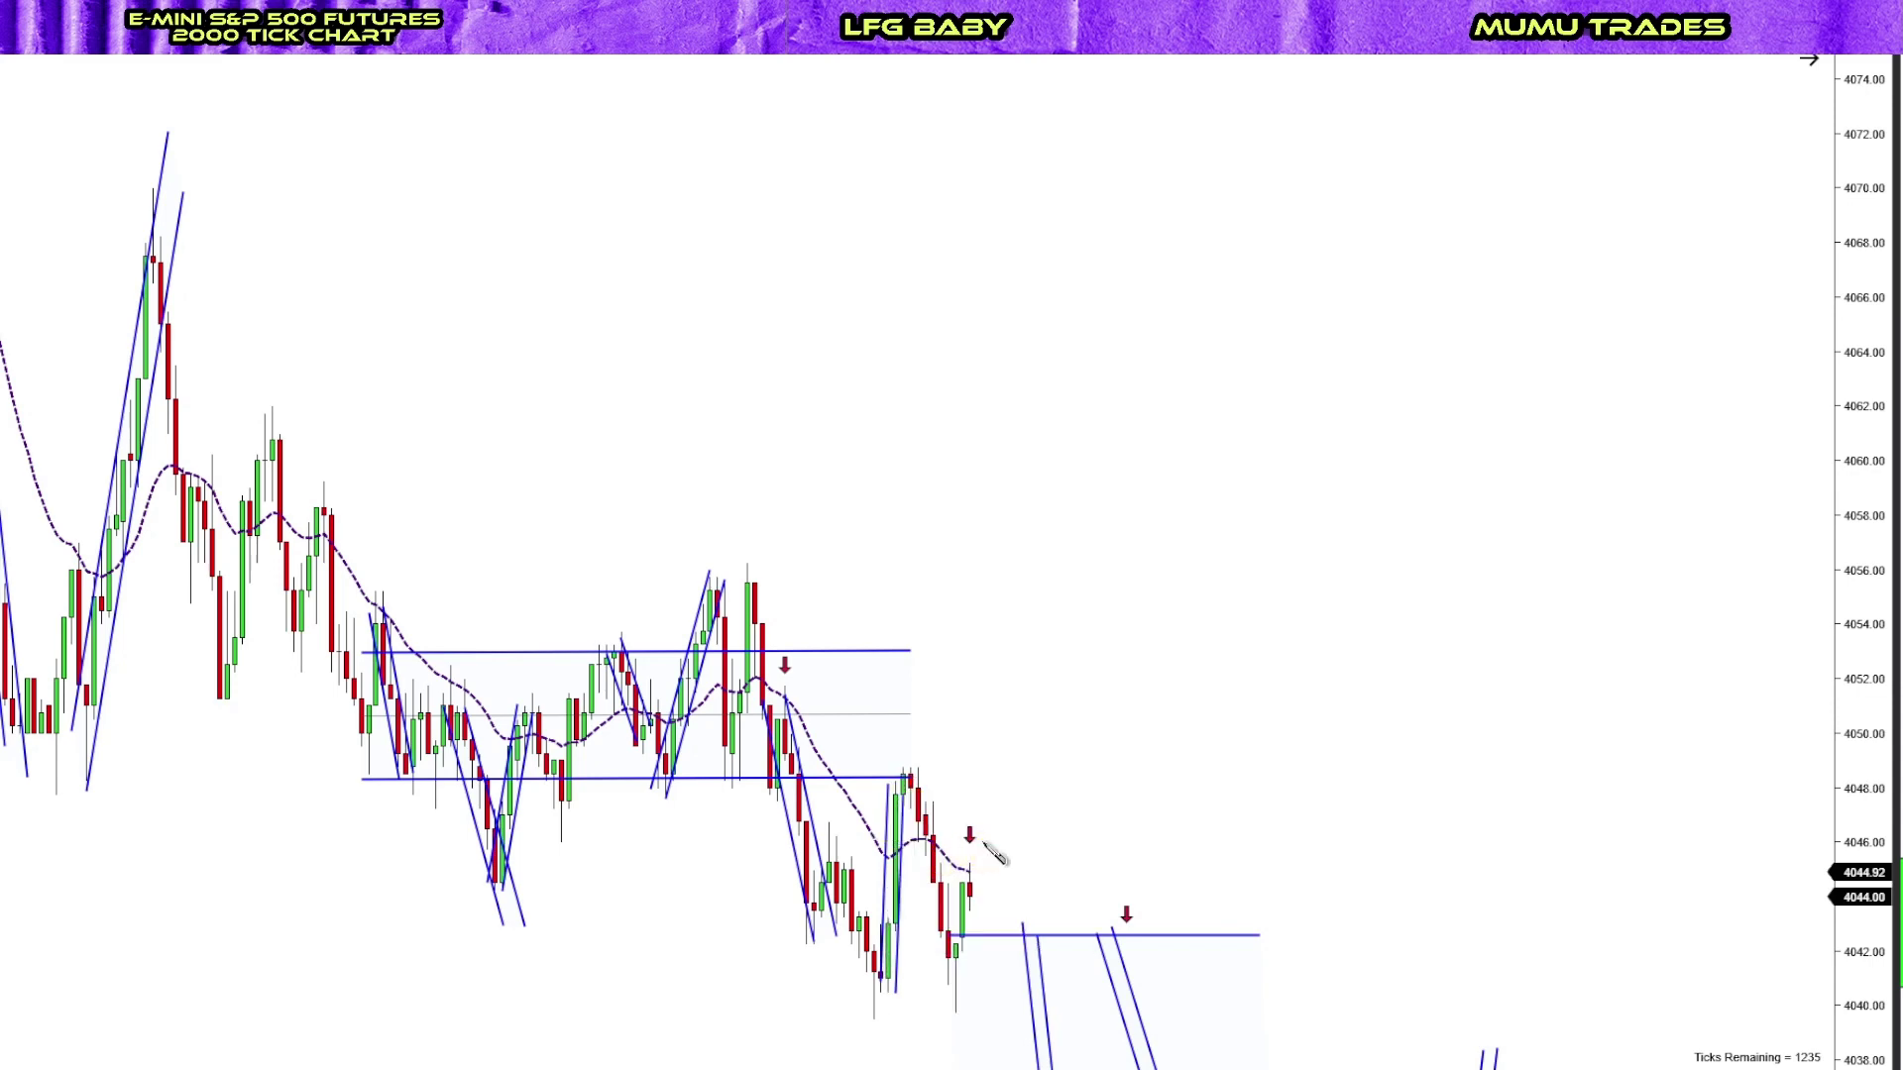
Draw a narrow descending trend channel over the drop from about 4048.5 to 4039
left_click(962, 1027)
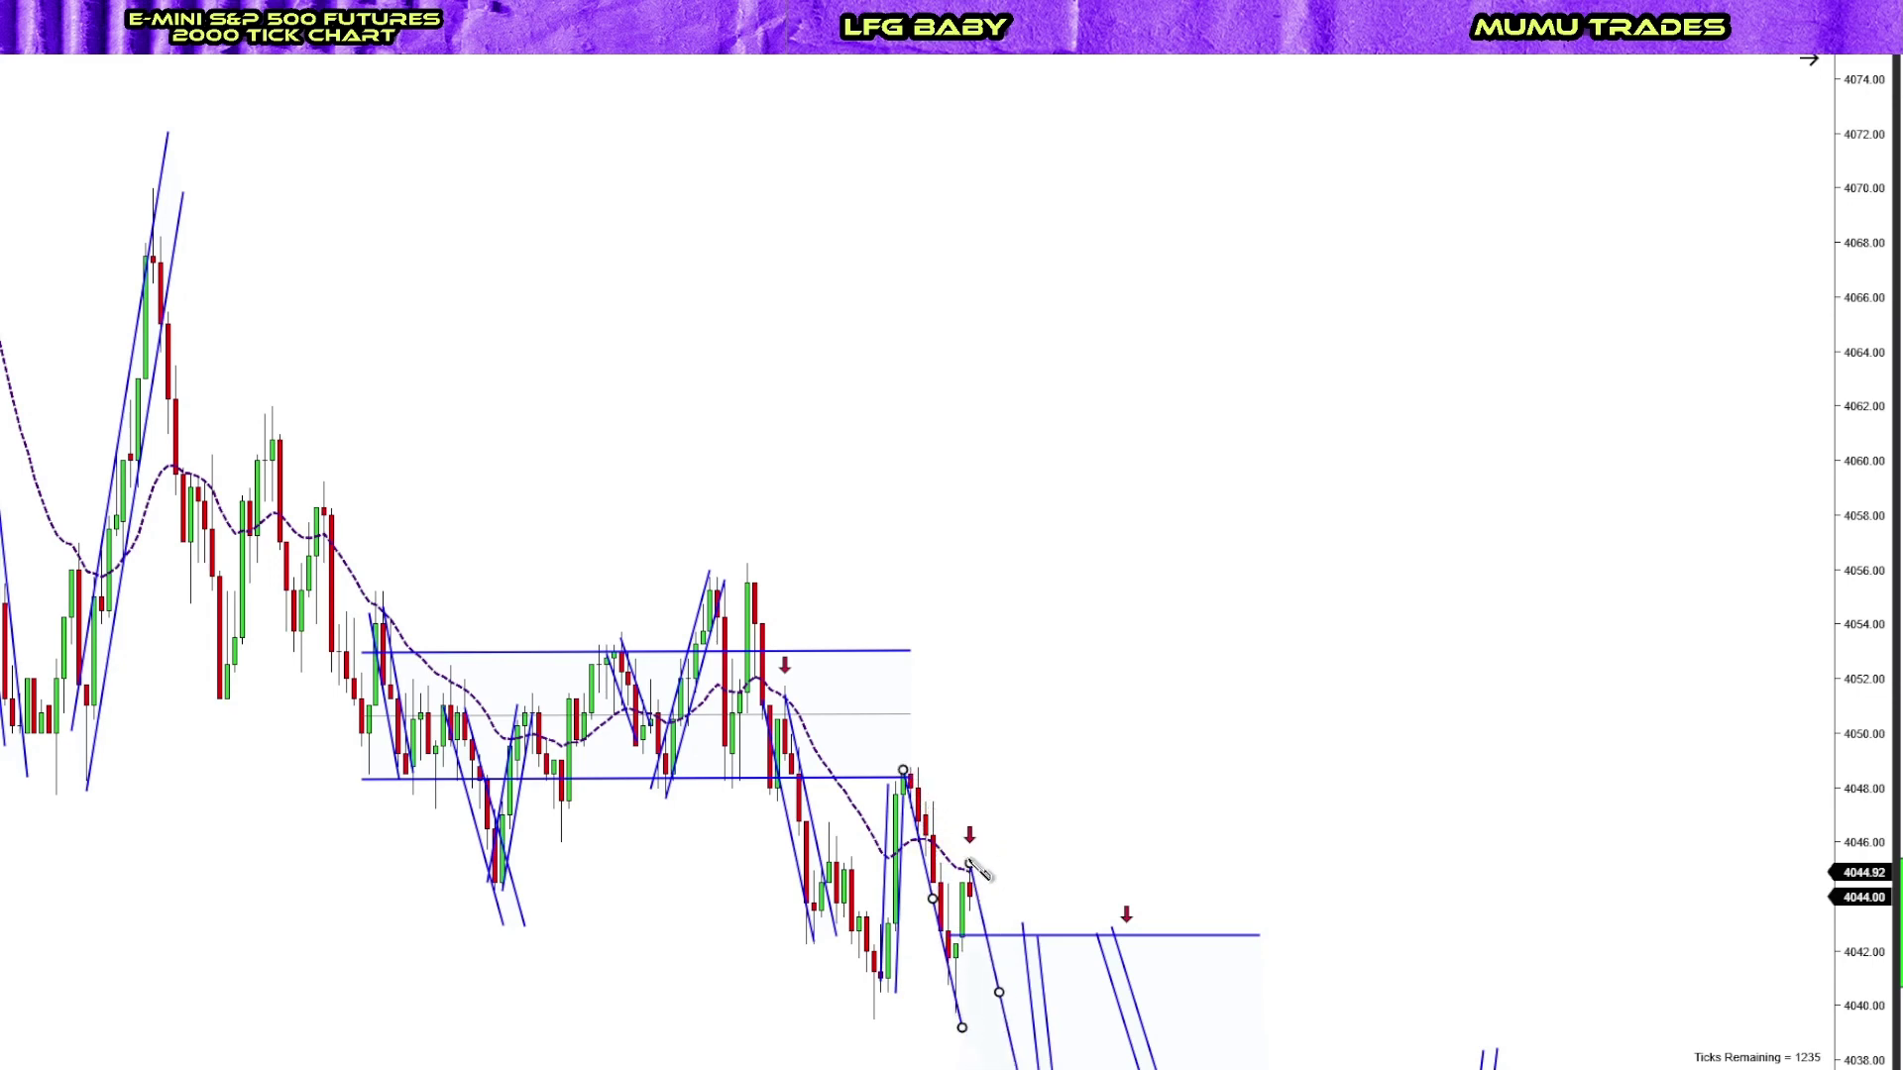
left_click(918, 758)
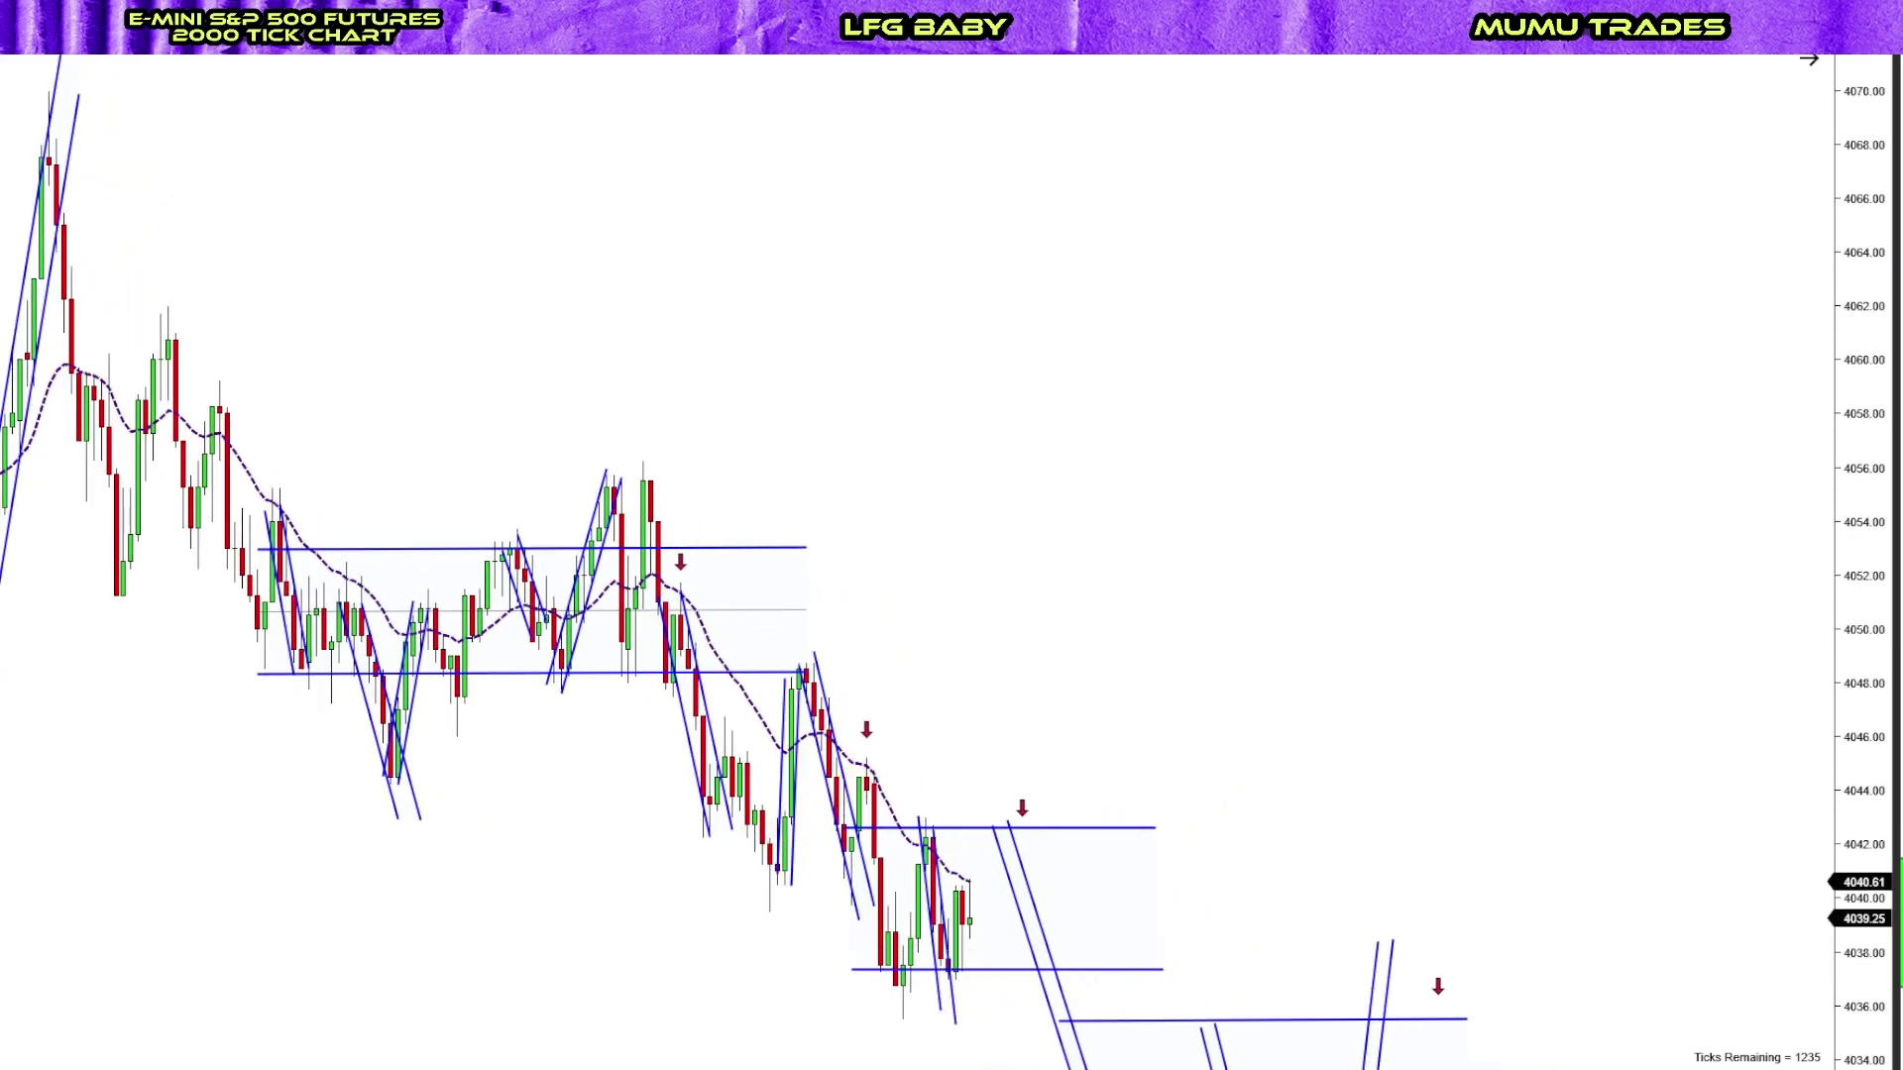
Draw a temporary wide descending trend channel from the swing high near 4068 across the 4056 high, and discard it
key("ctrl+Down")
key("ctrl+Down")
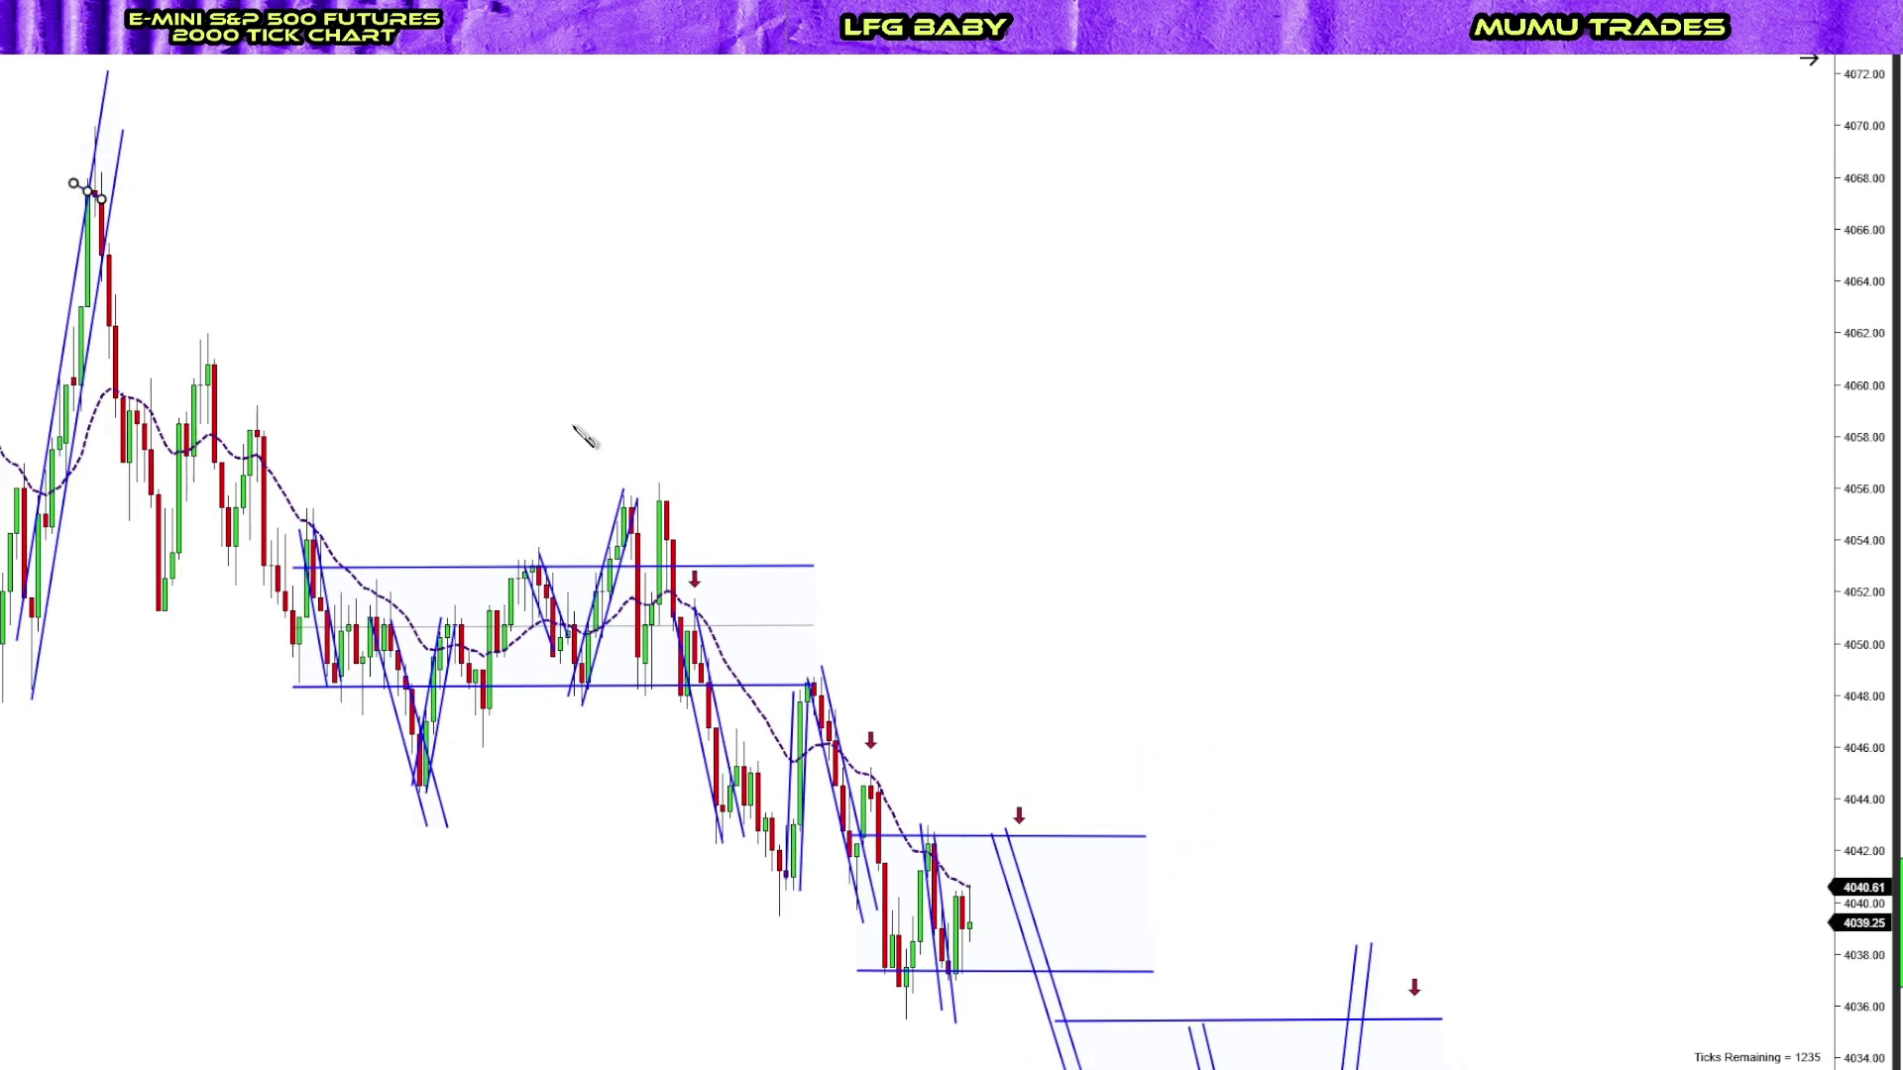
left_click(1590, 953)
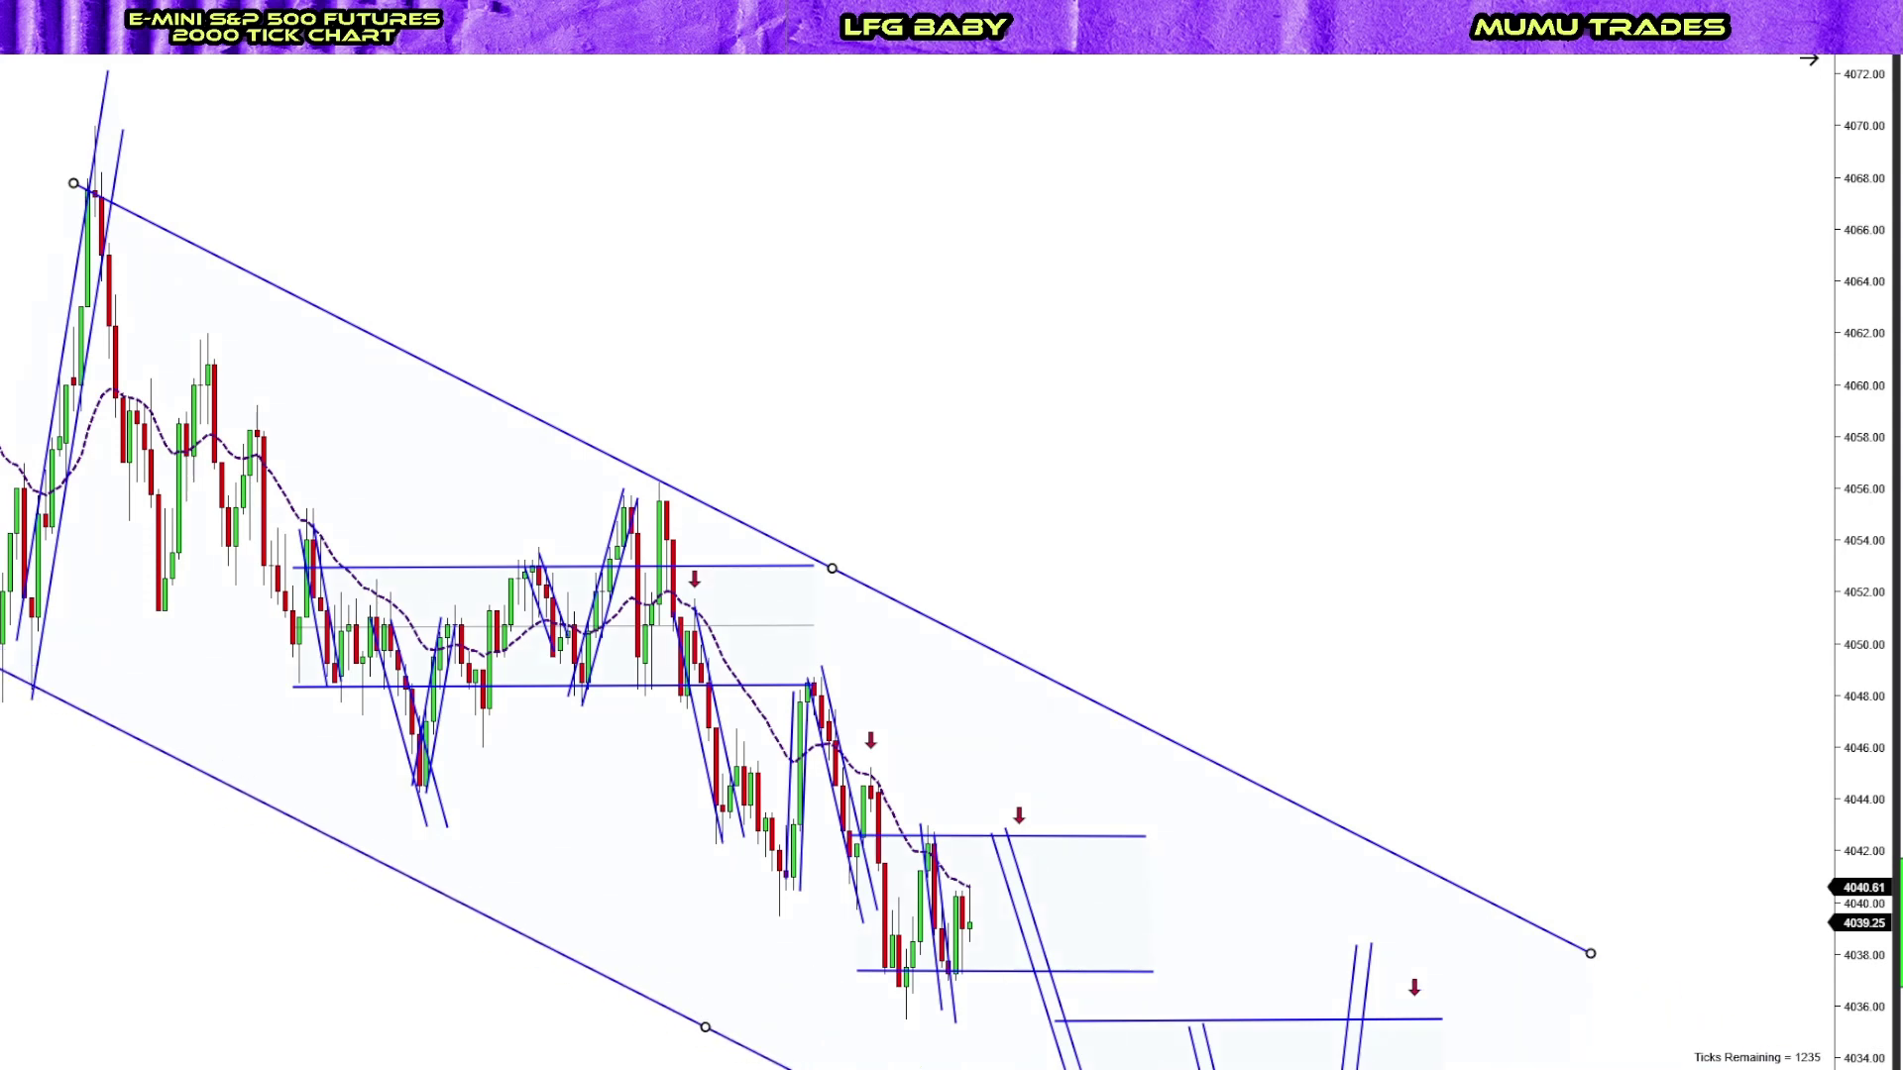
key("Escape")
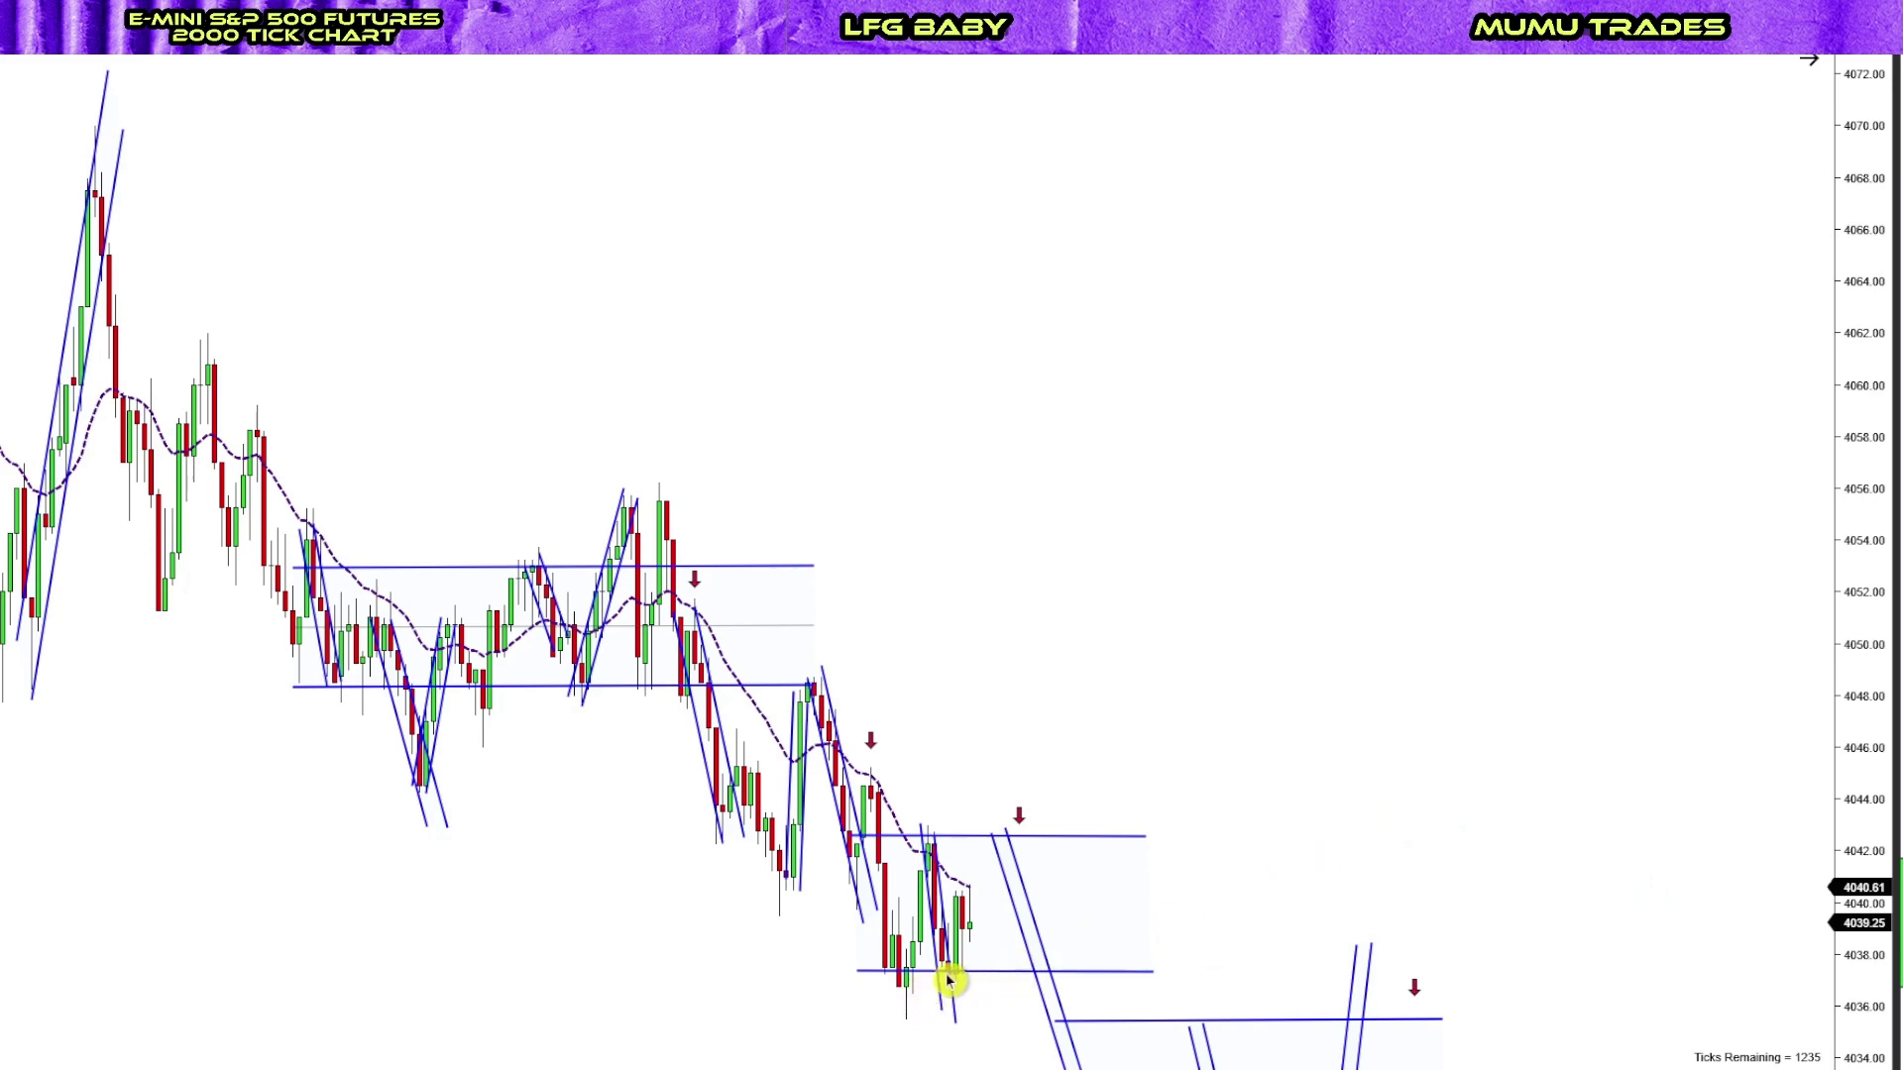
Move the second horizontal channel up clear of the candles and return it to its range between about 4037.5 and 4043
left_click_drag(982, 974, 1066, 696)
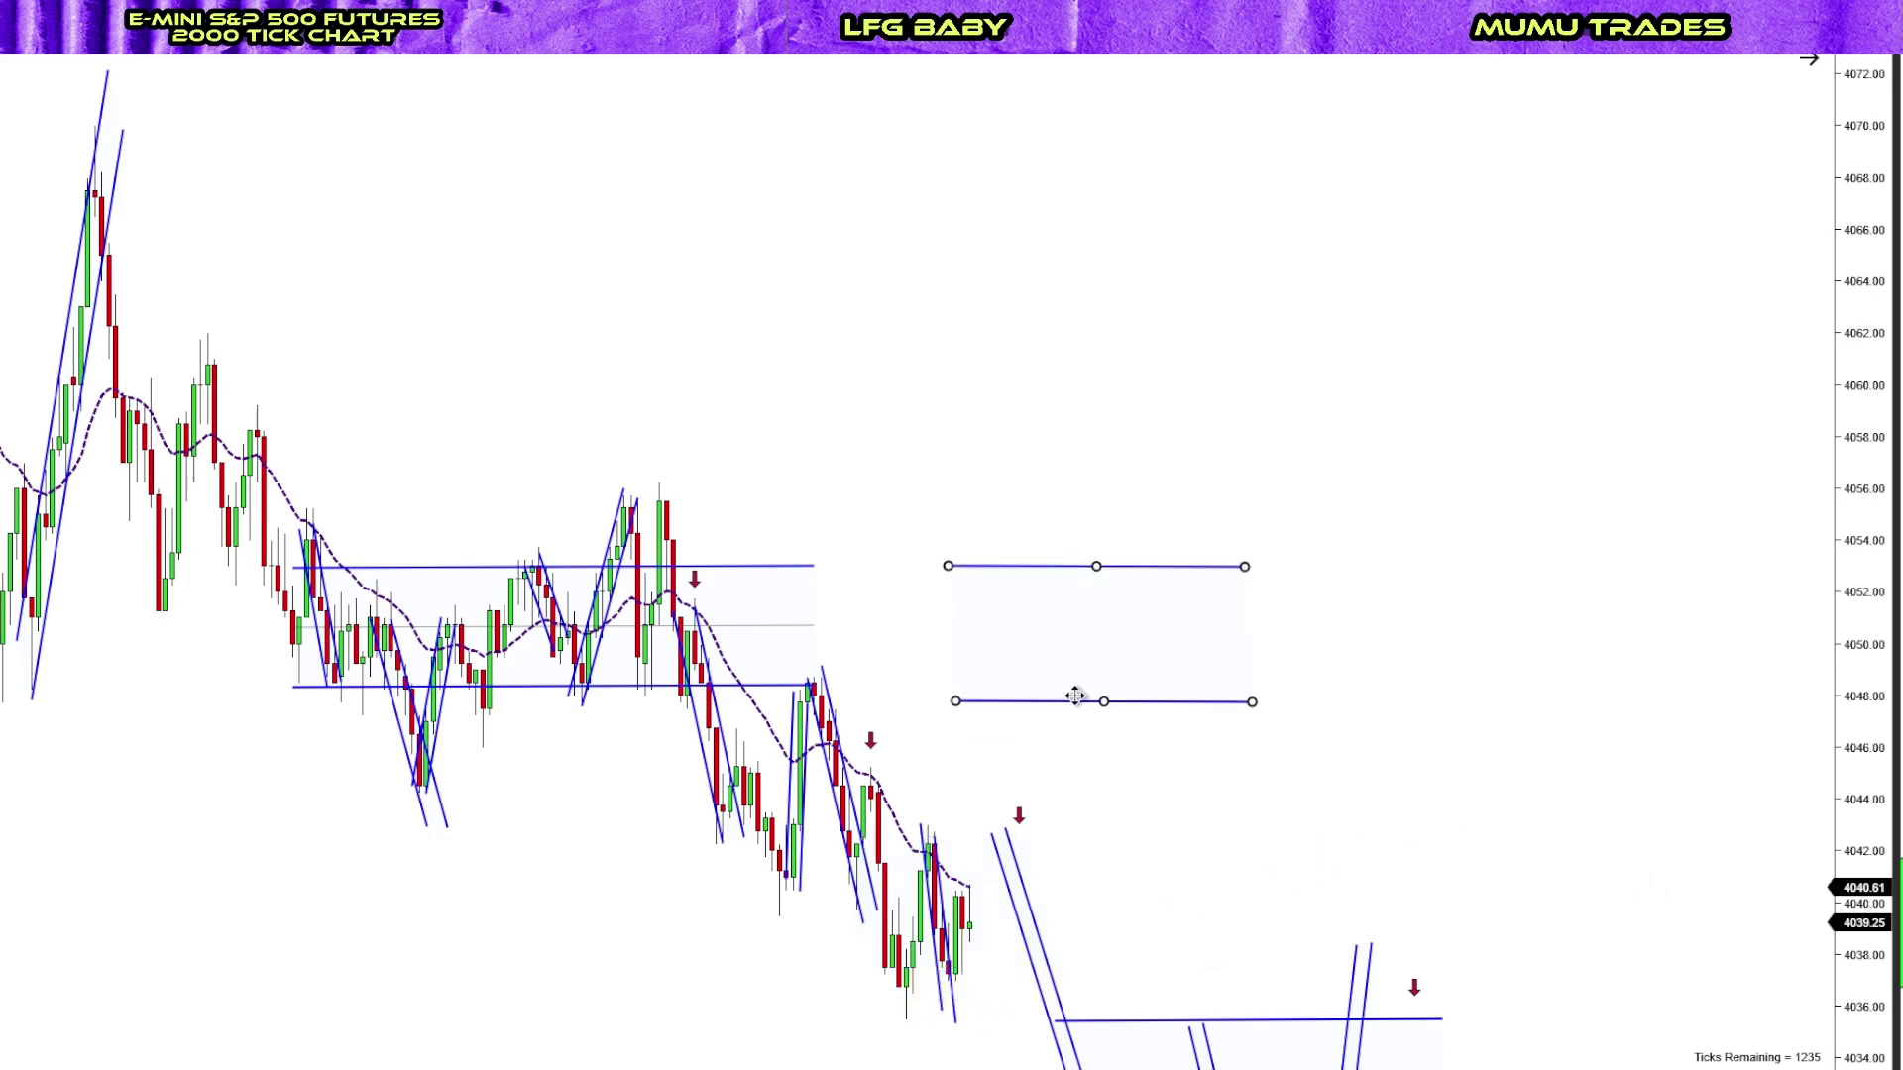
left_click(1145, 970)
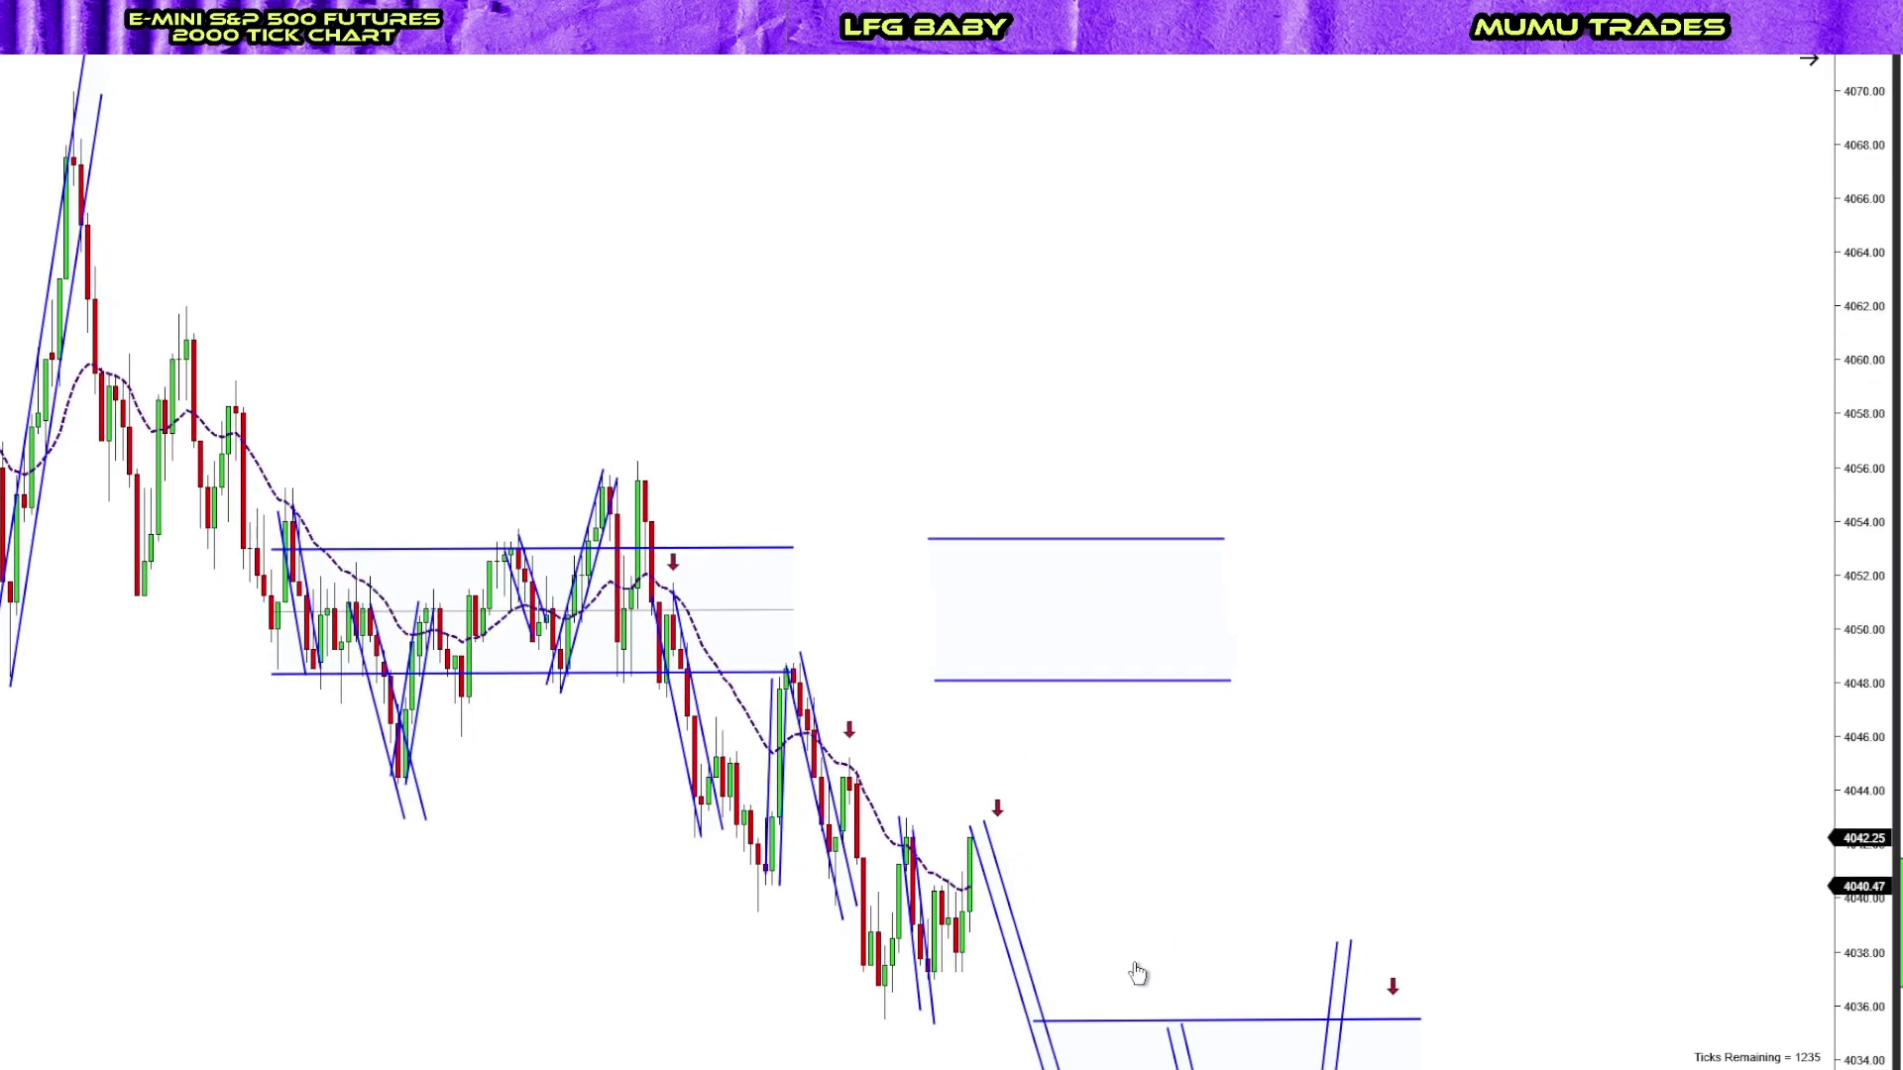
left_click_drag(1024, 675, 931, 959)
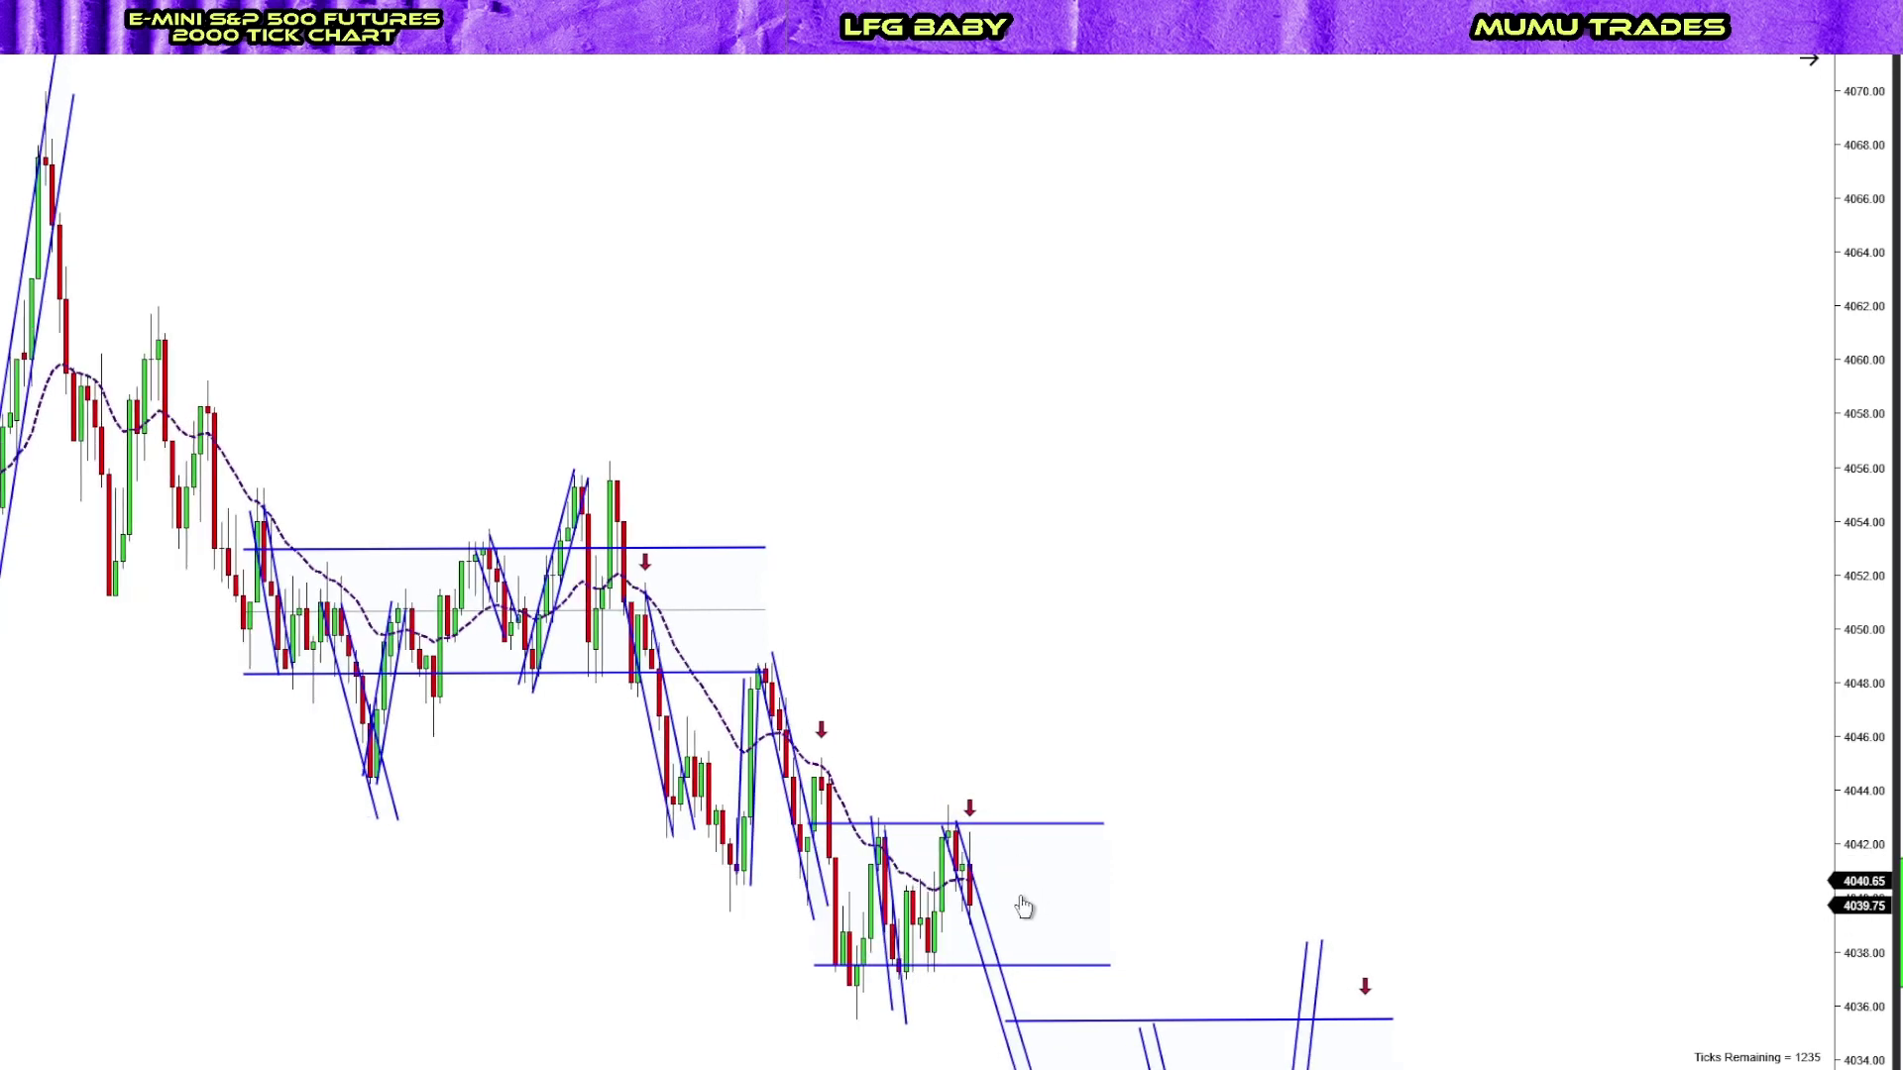
Shift the descending channel below the third red arrow aside and lower the second horizontal channel's upper line to about 4042.3
left_click_drag(995, 926, 1221, 792)
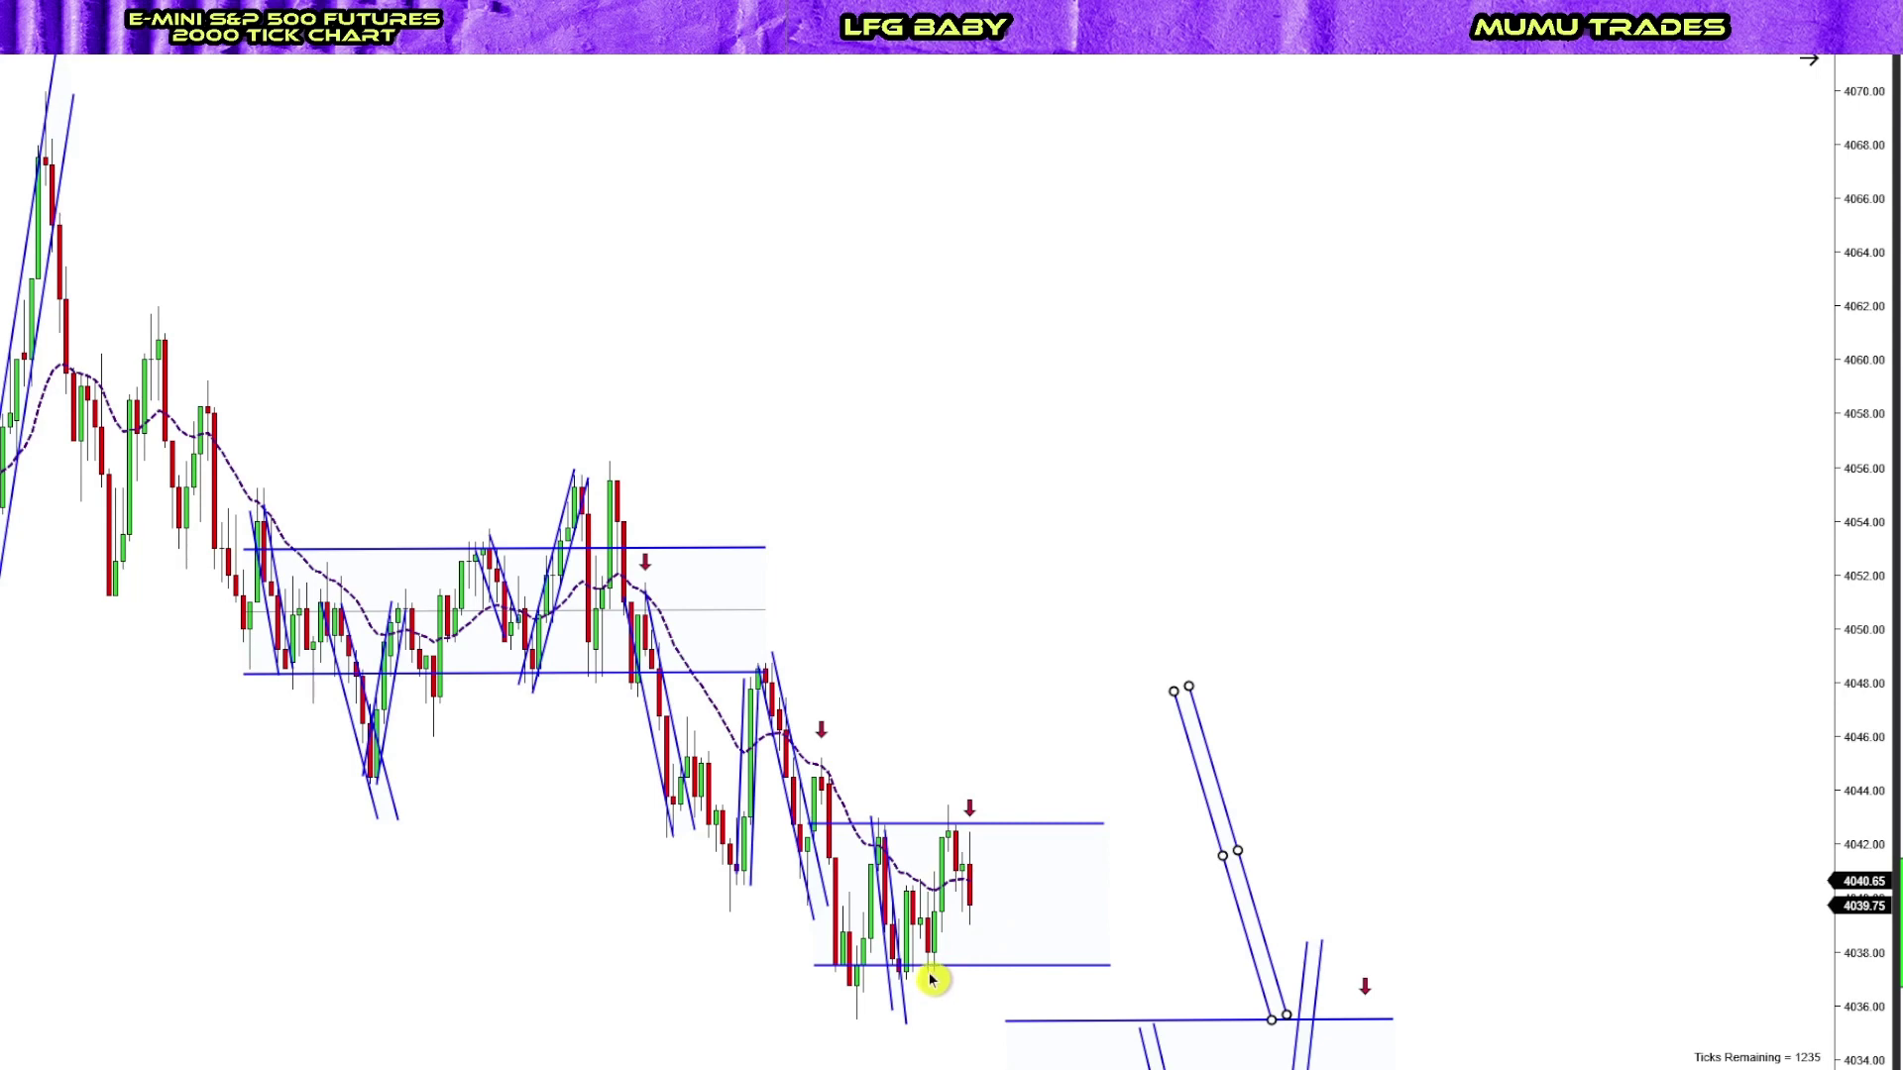
left_click(889, 824)
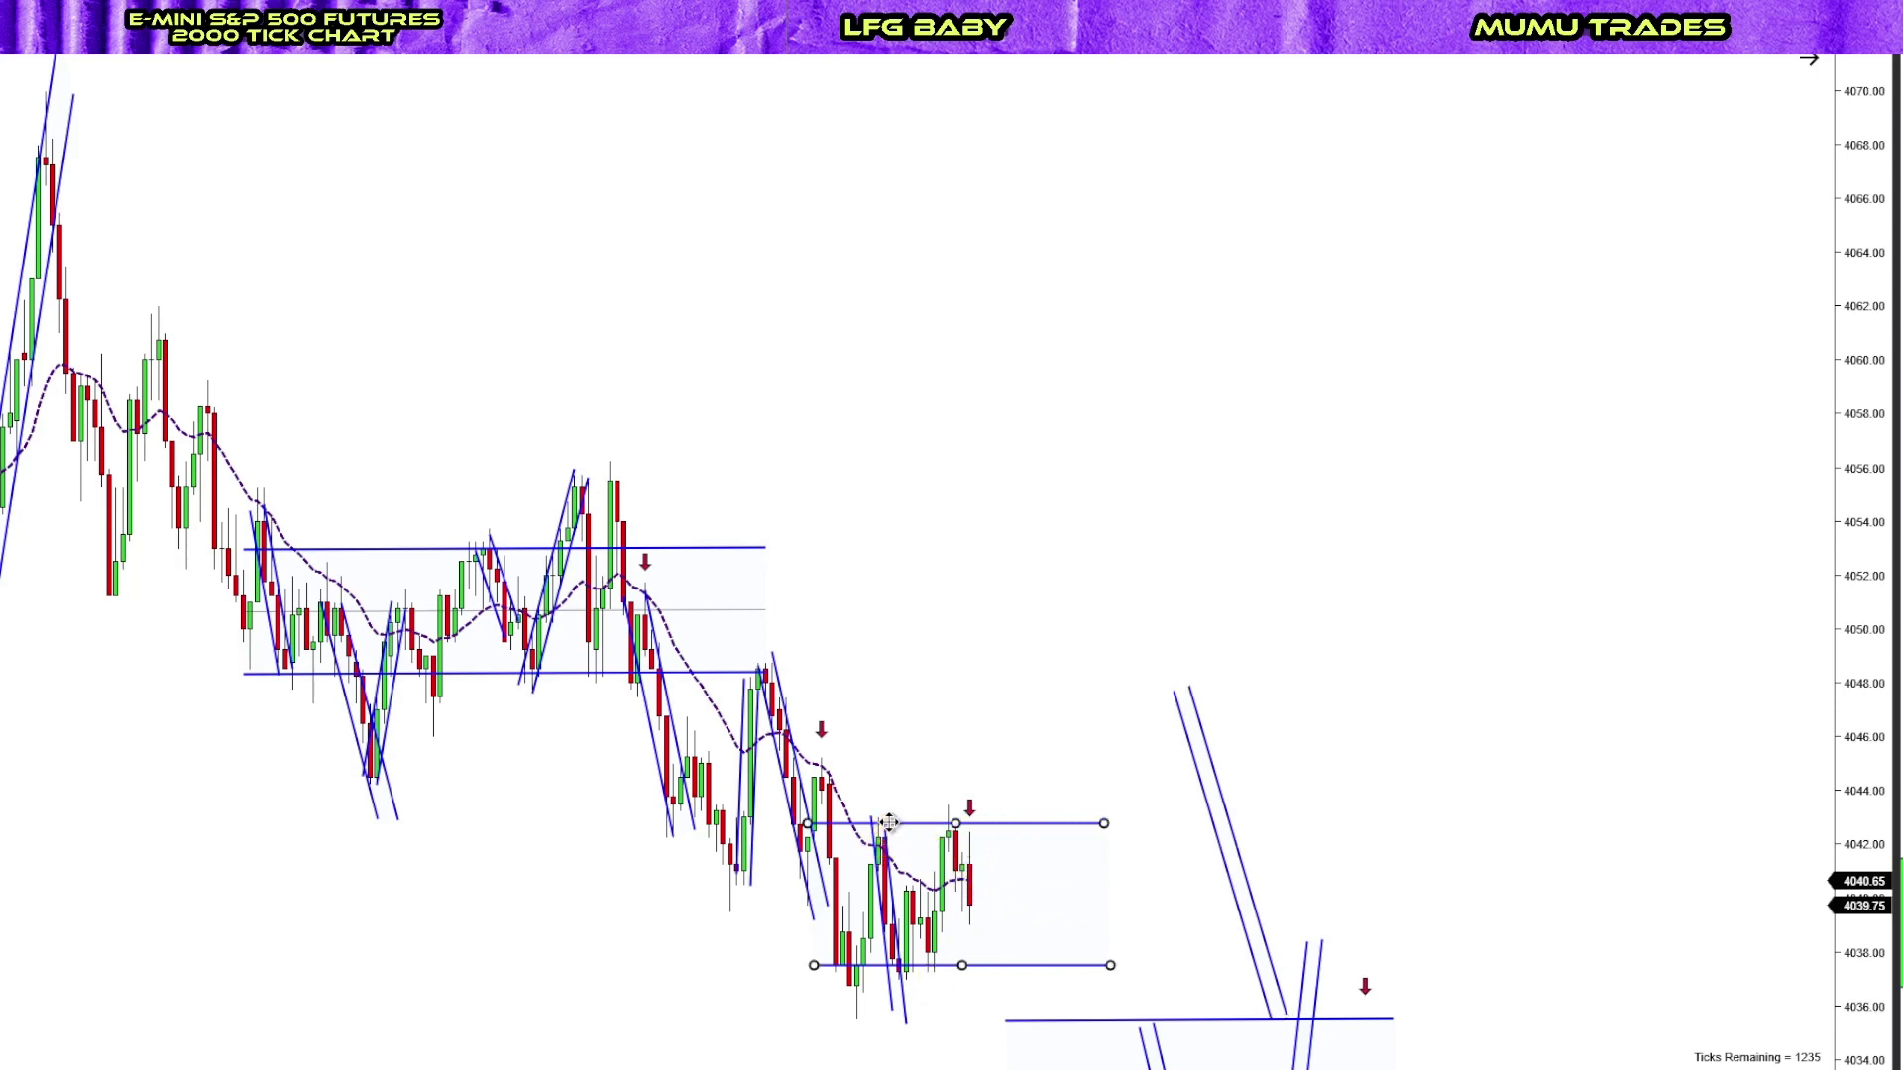
left_click_drag(811, 824, 804, 836)
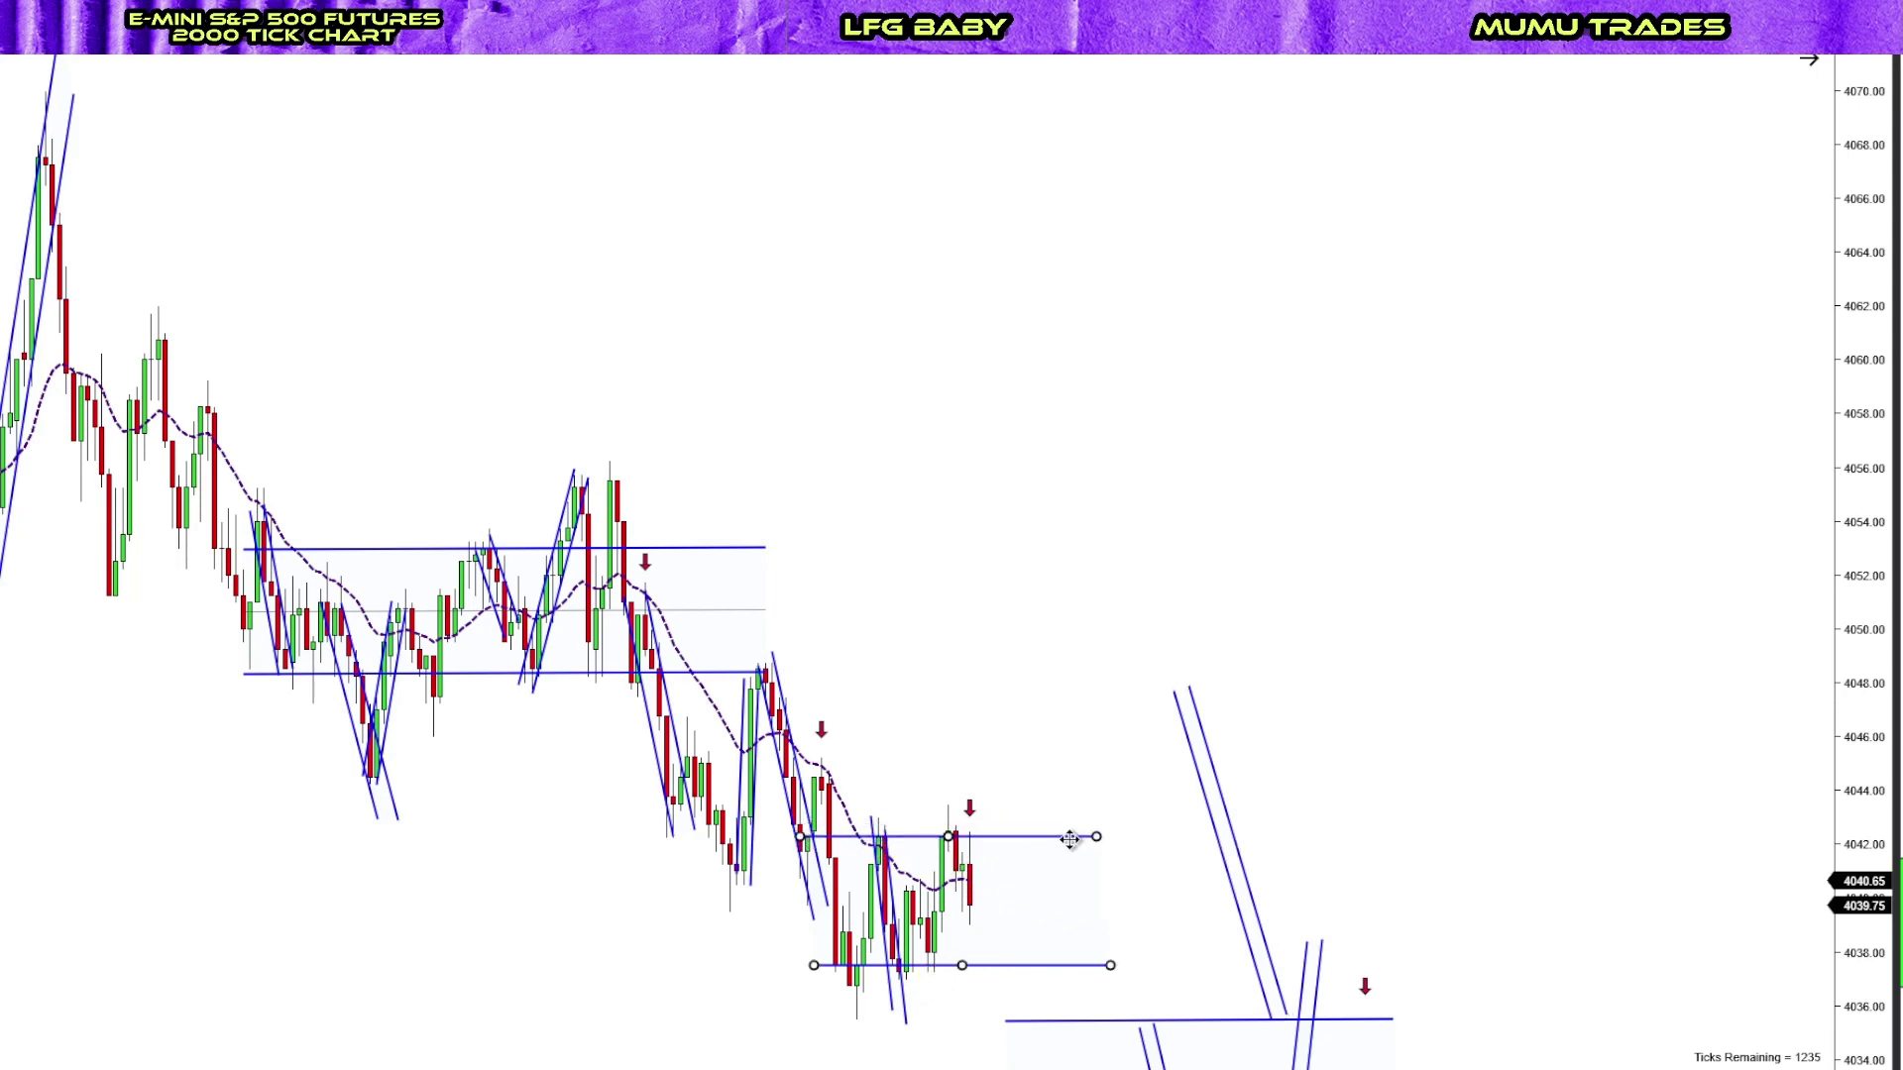
left_click(1090, 787)
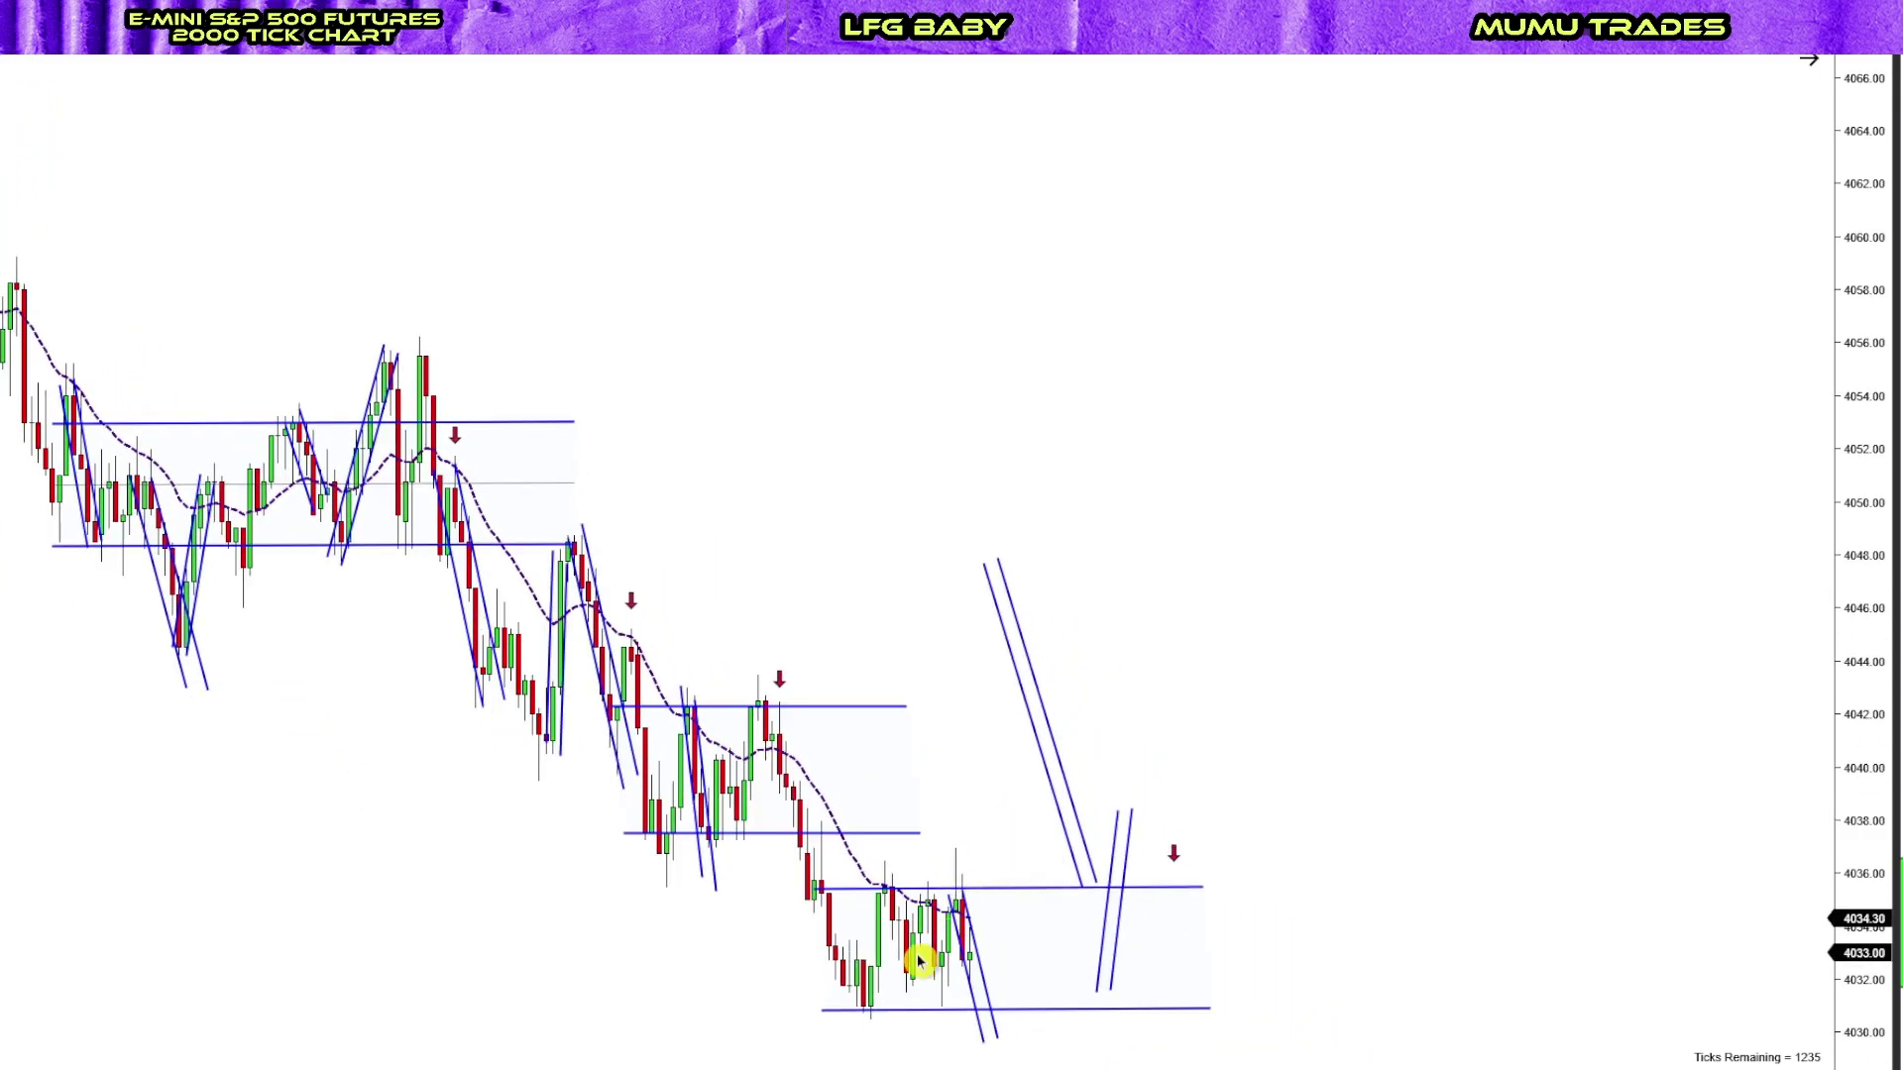
Move the displaced descending channel back over the drop from about 4042 to 4030
left_click(1050, 777)
left_click_drag(1051, 777, 808, 908)
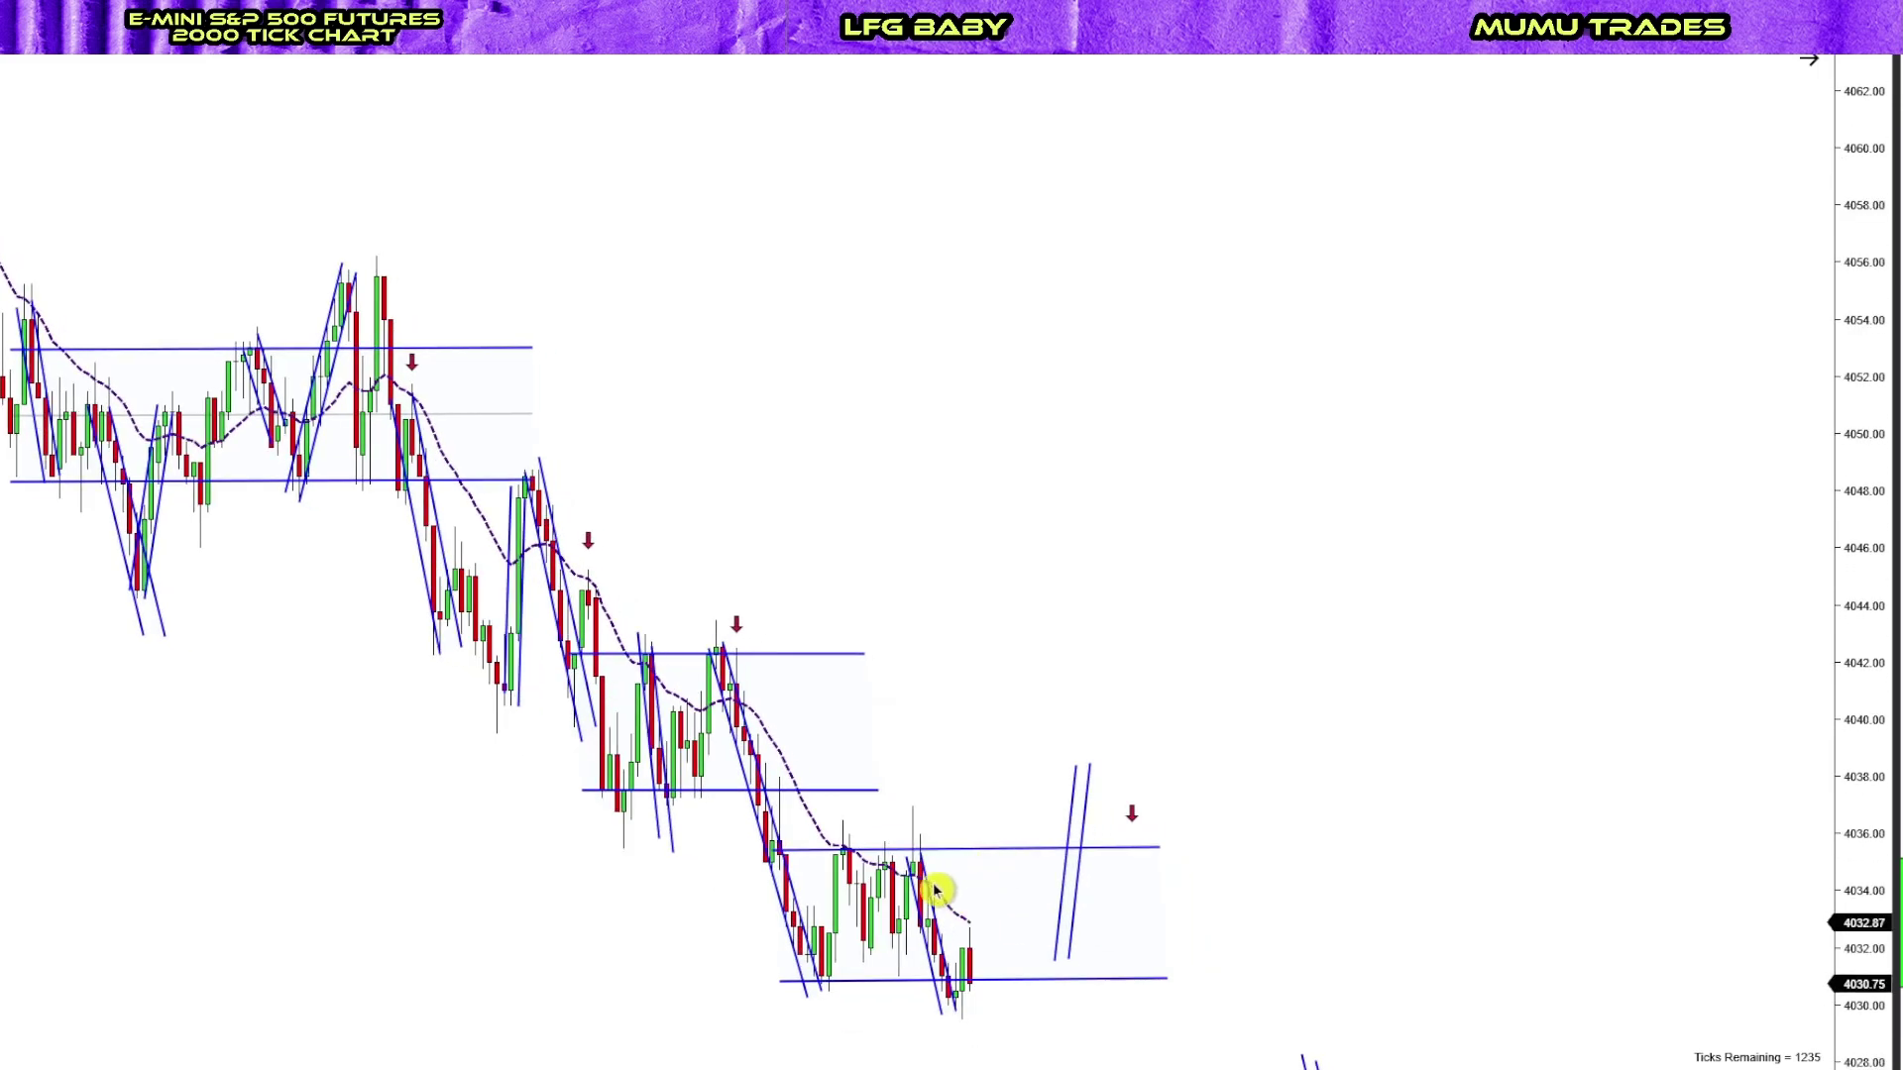
left_click(932, 884)
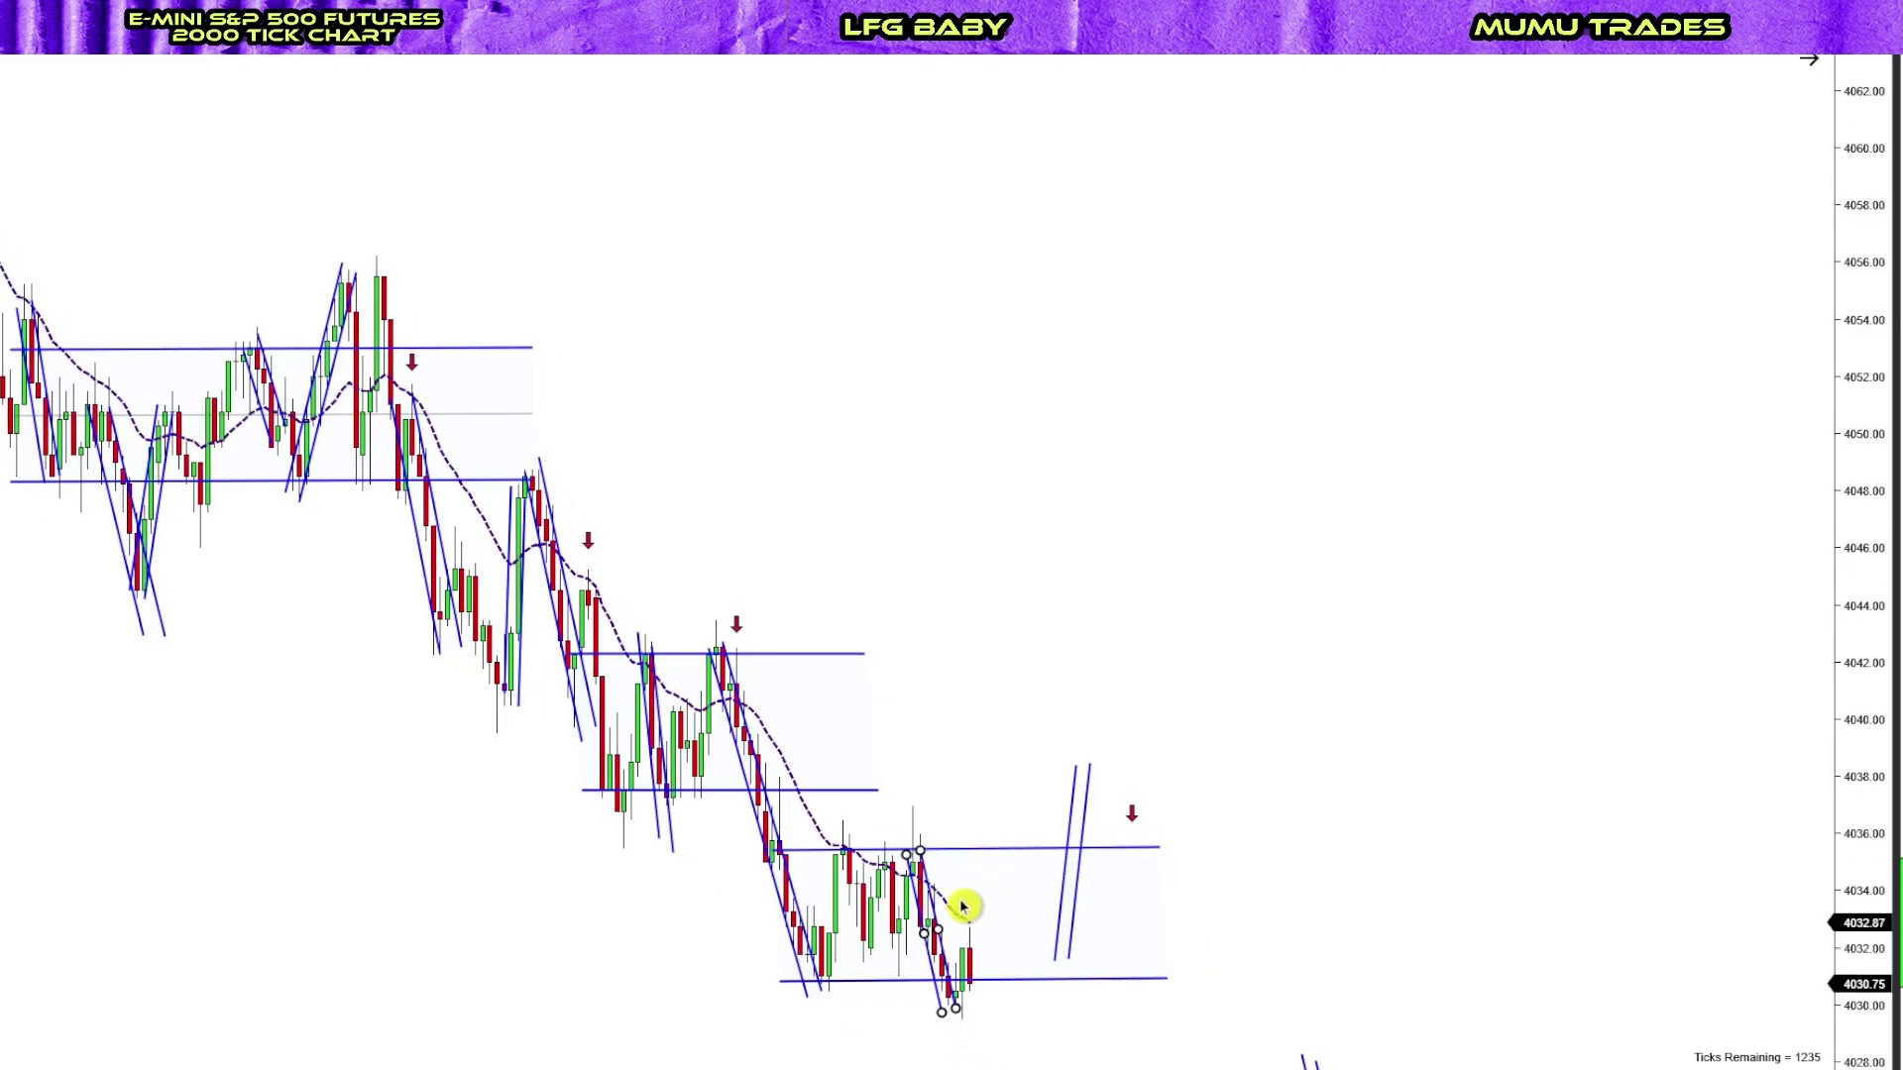
left_click(960, 905)
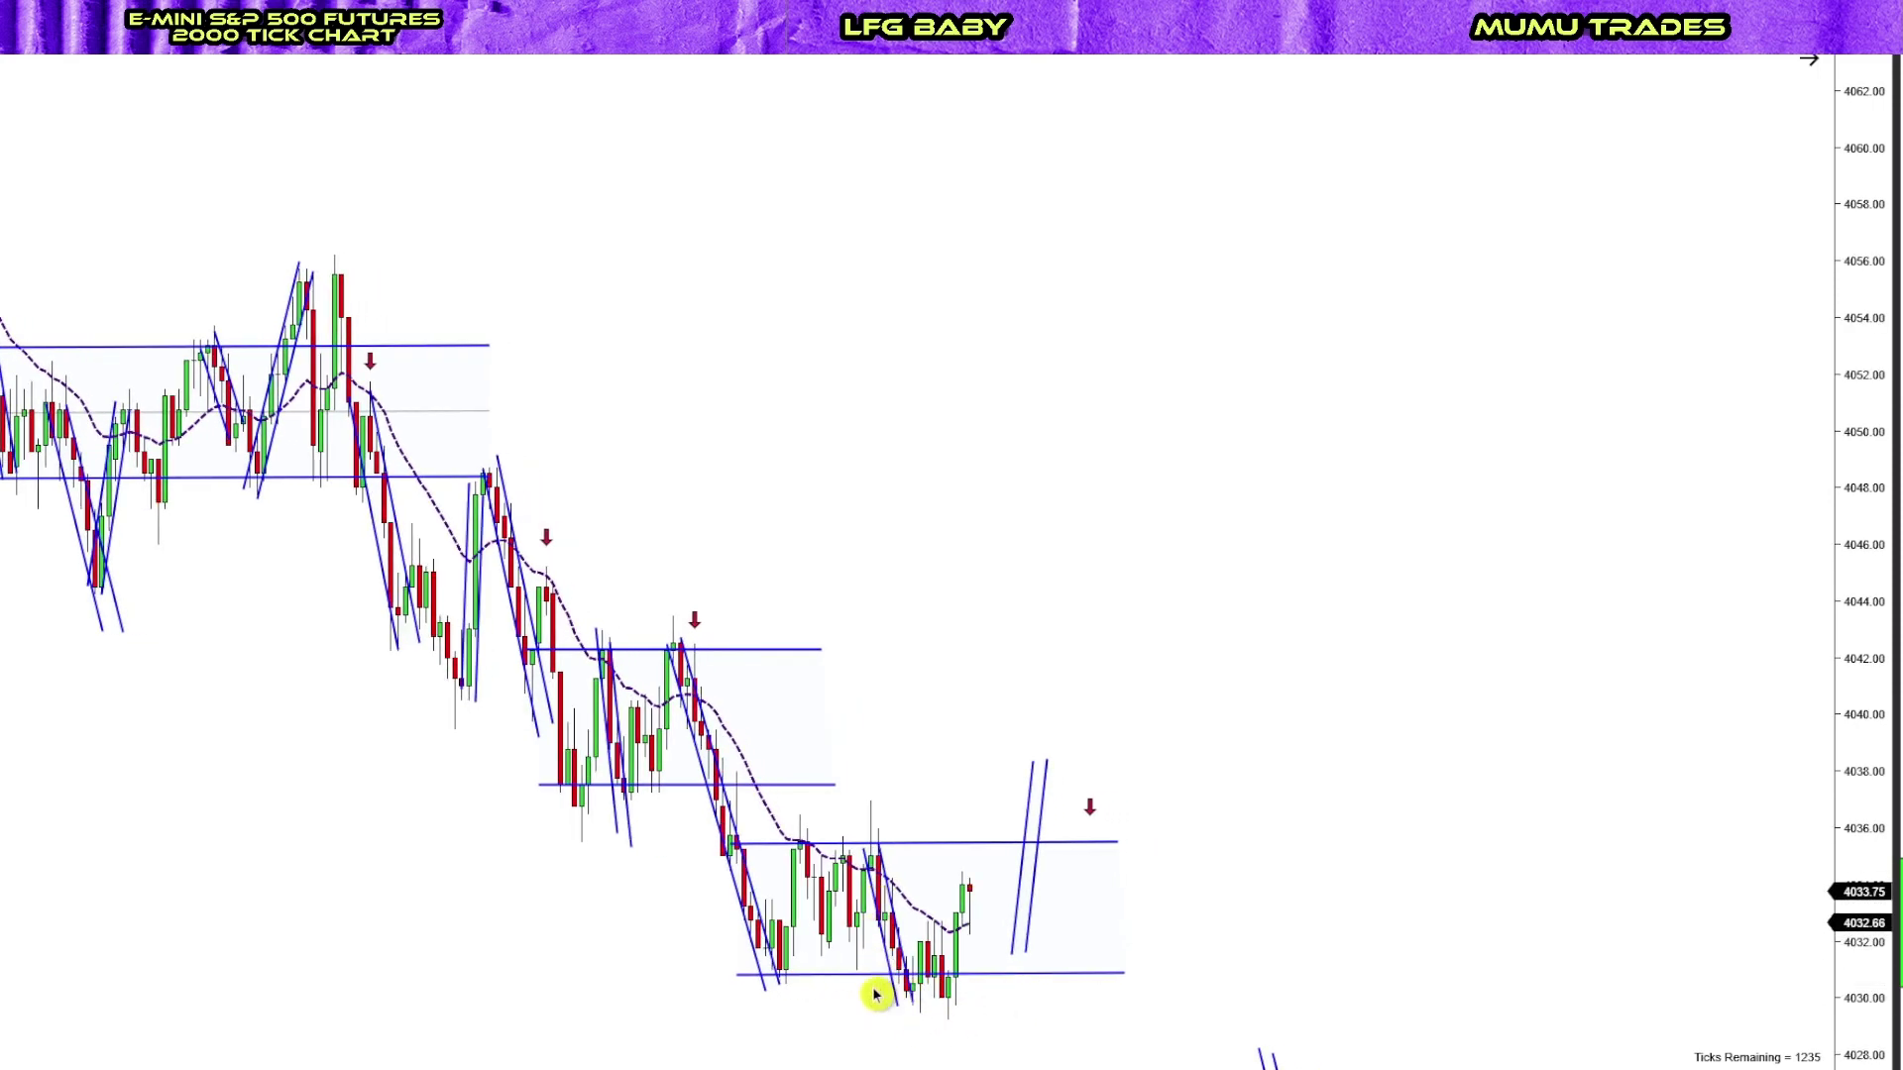
left_click_drag(811, 985, 927, 971)
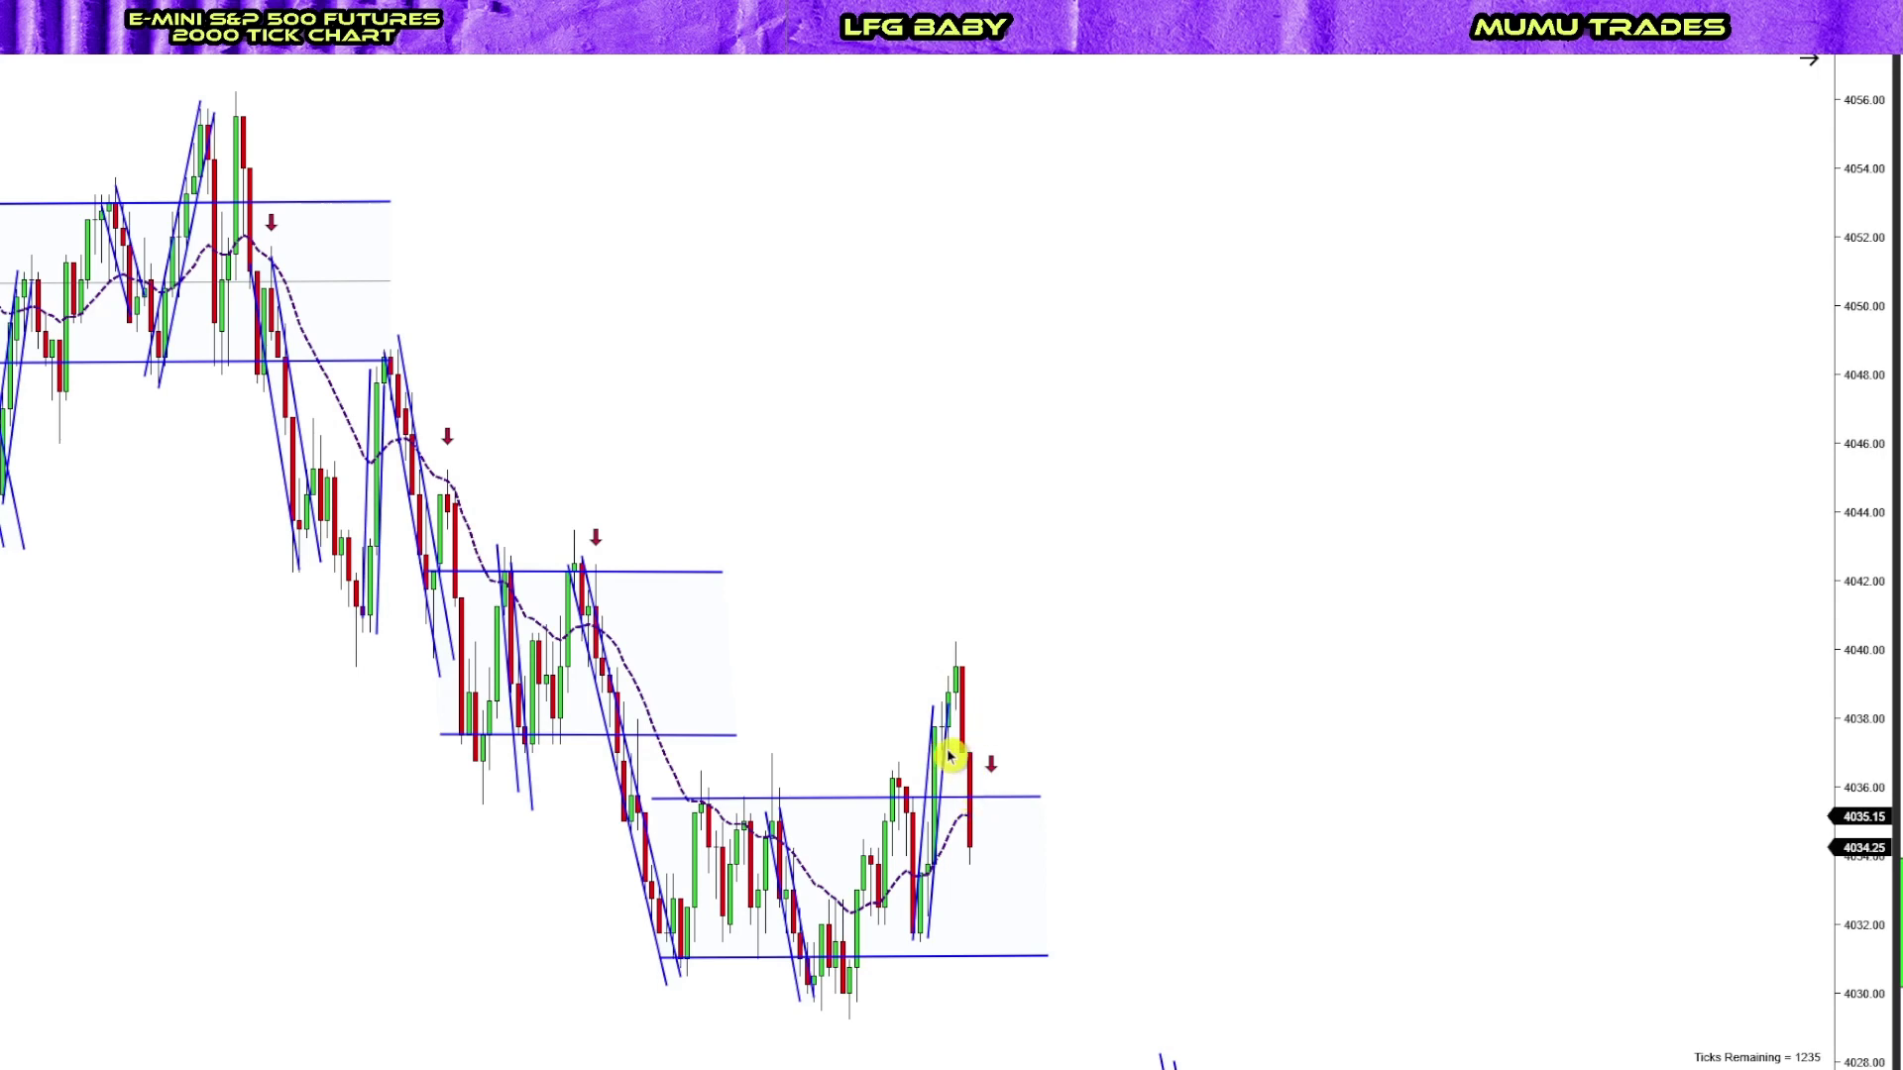
Move the ascending channel off the latest rally and draw a new steep ascending channel there from about 4032 to 4038
left_click(947, 710)
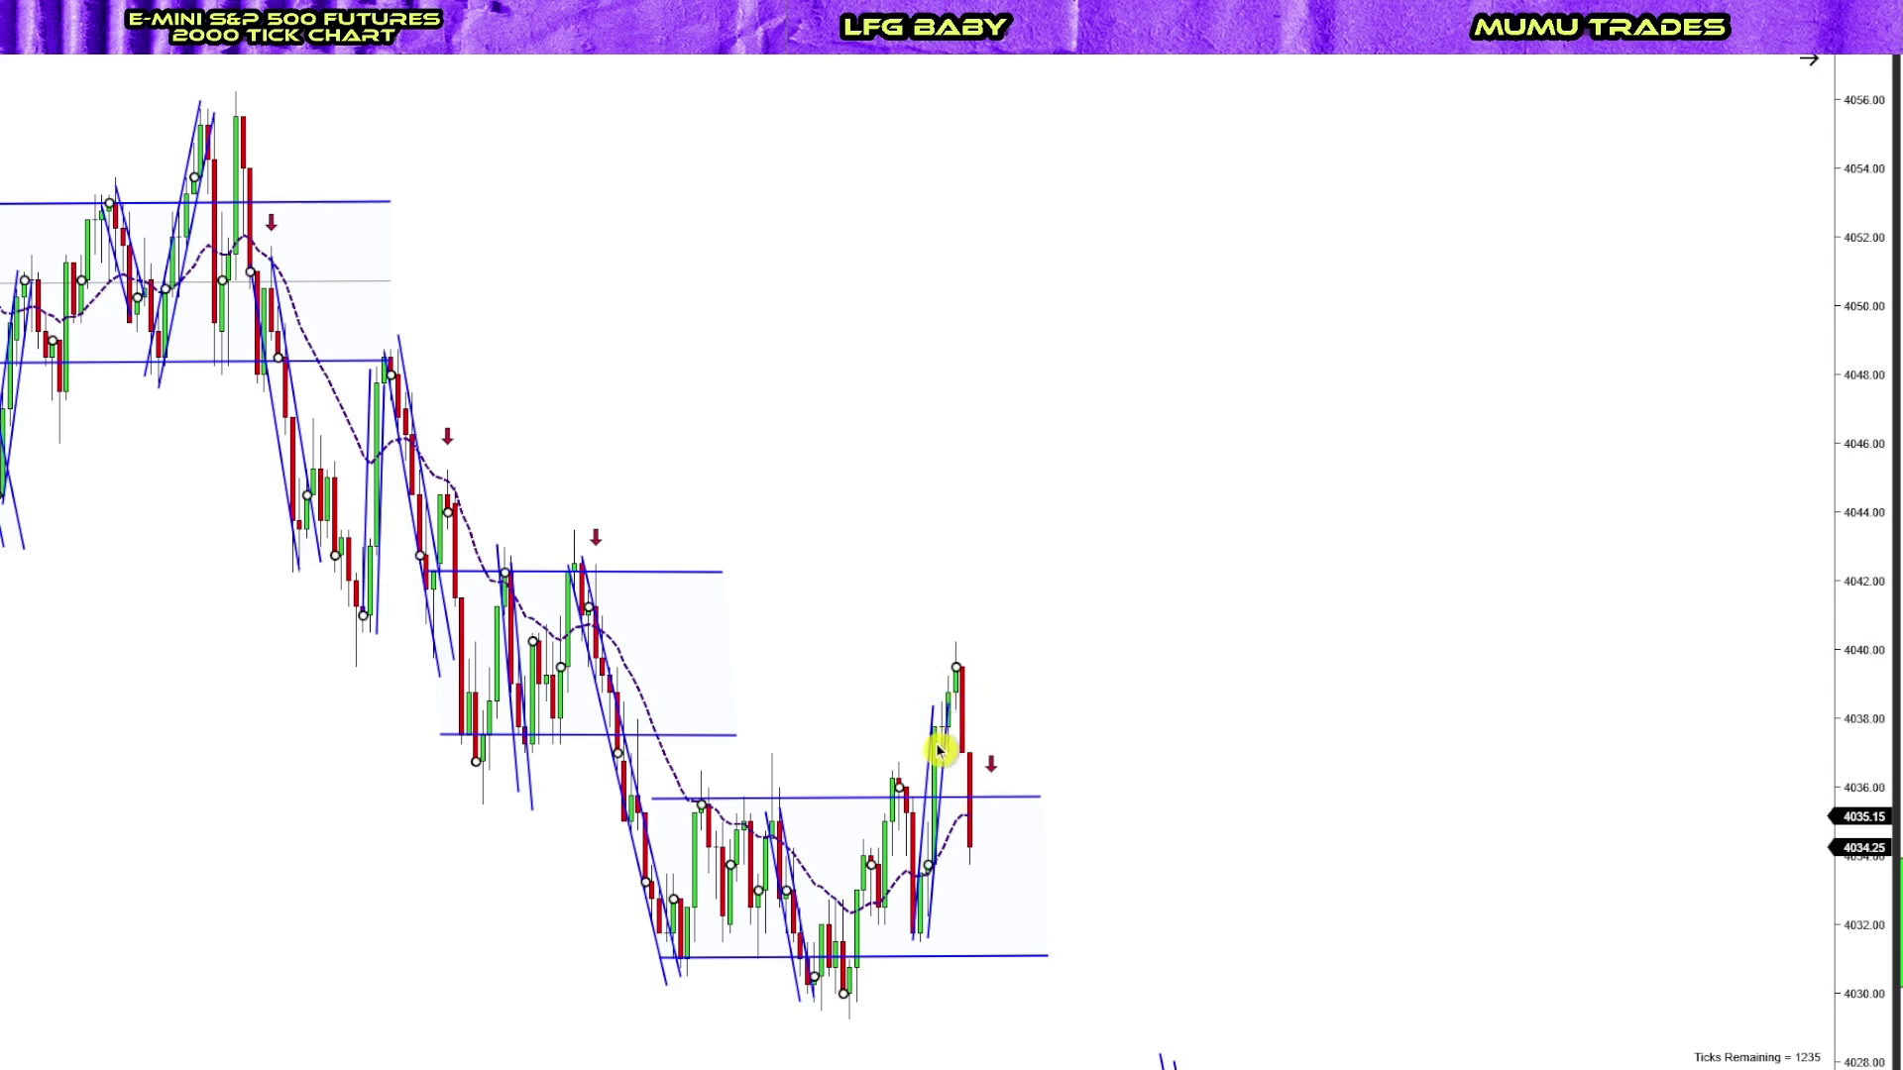
left_click_drag(931, 734, 776, 679)
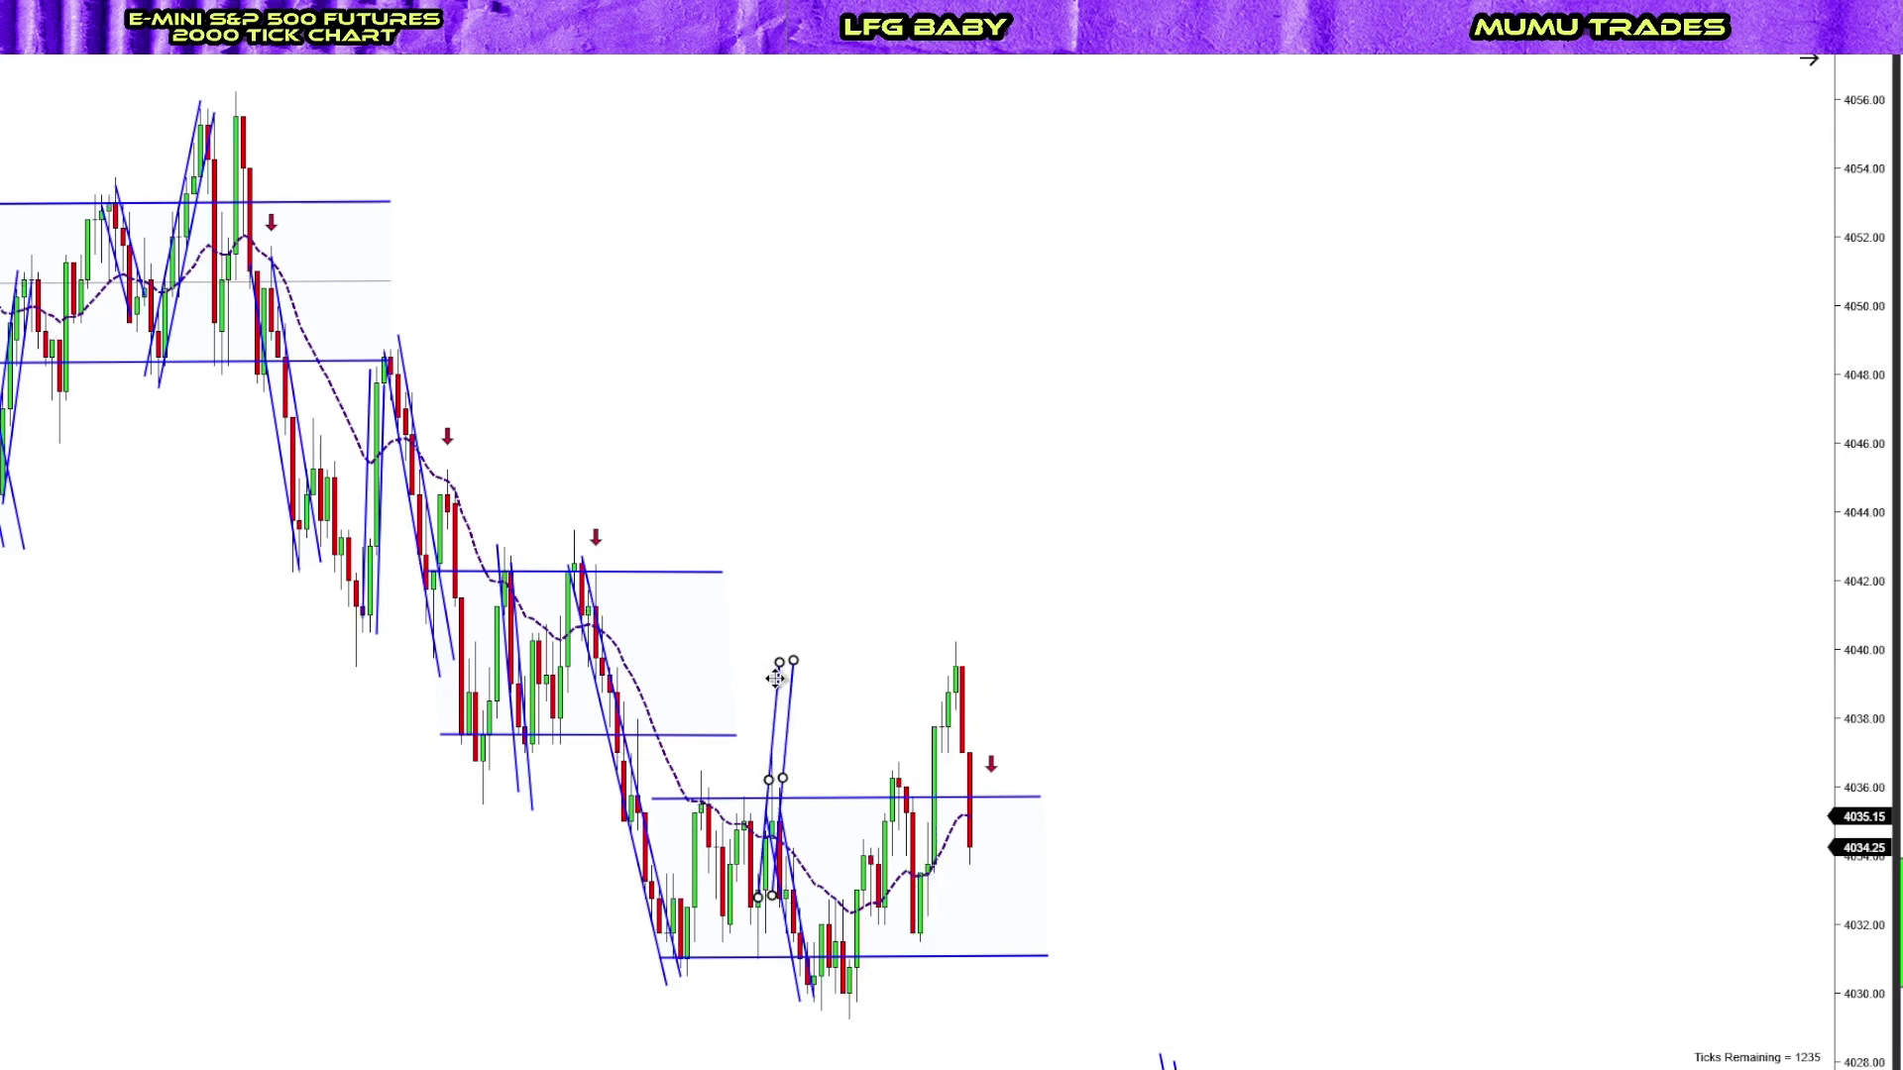
left_click(1018, 782)
left_click(949, 711)
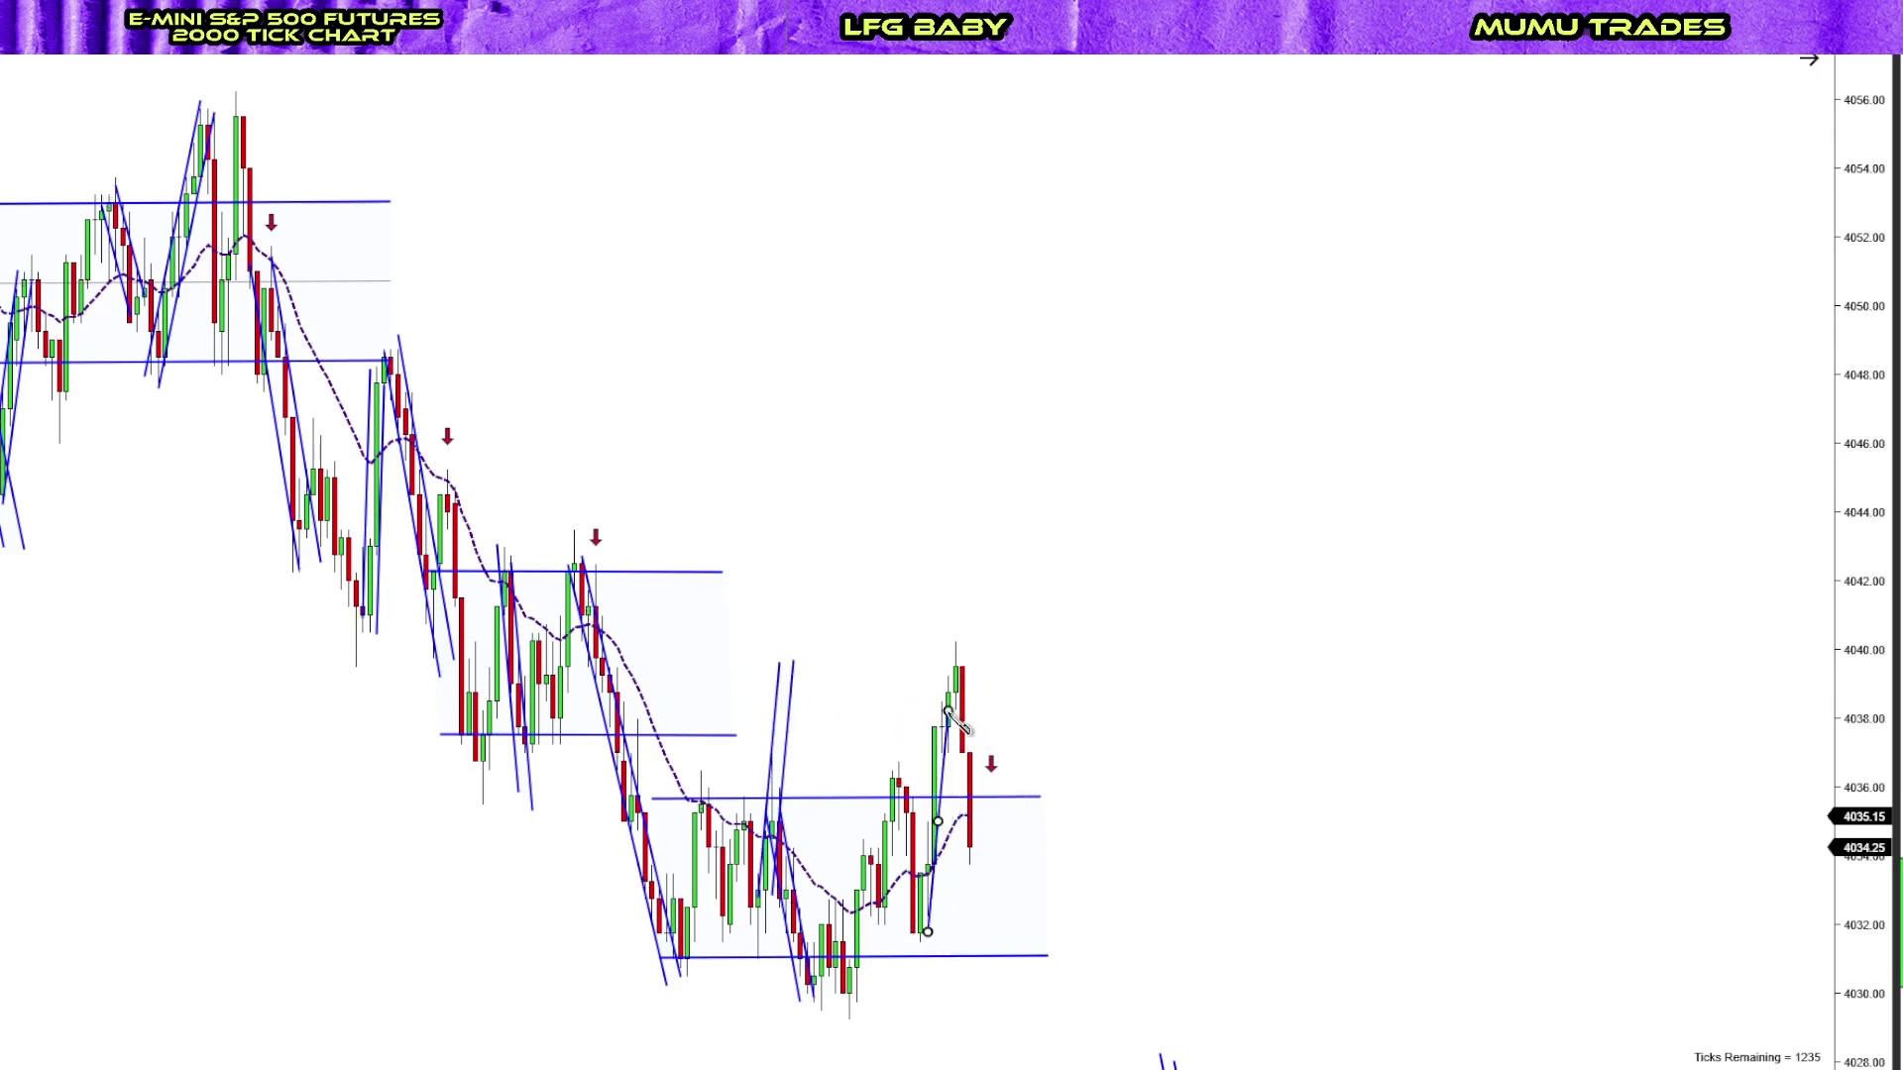
left_click(898, 926)
left_click(917, 865)
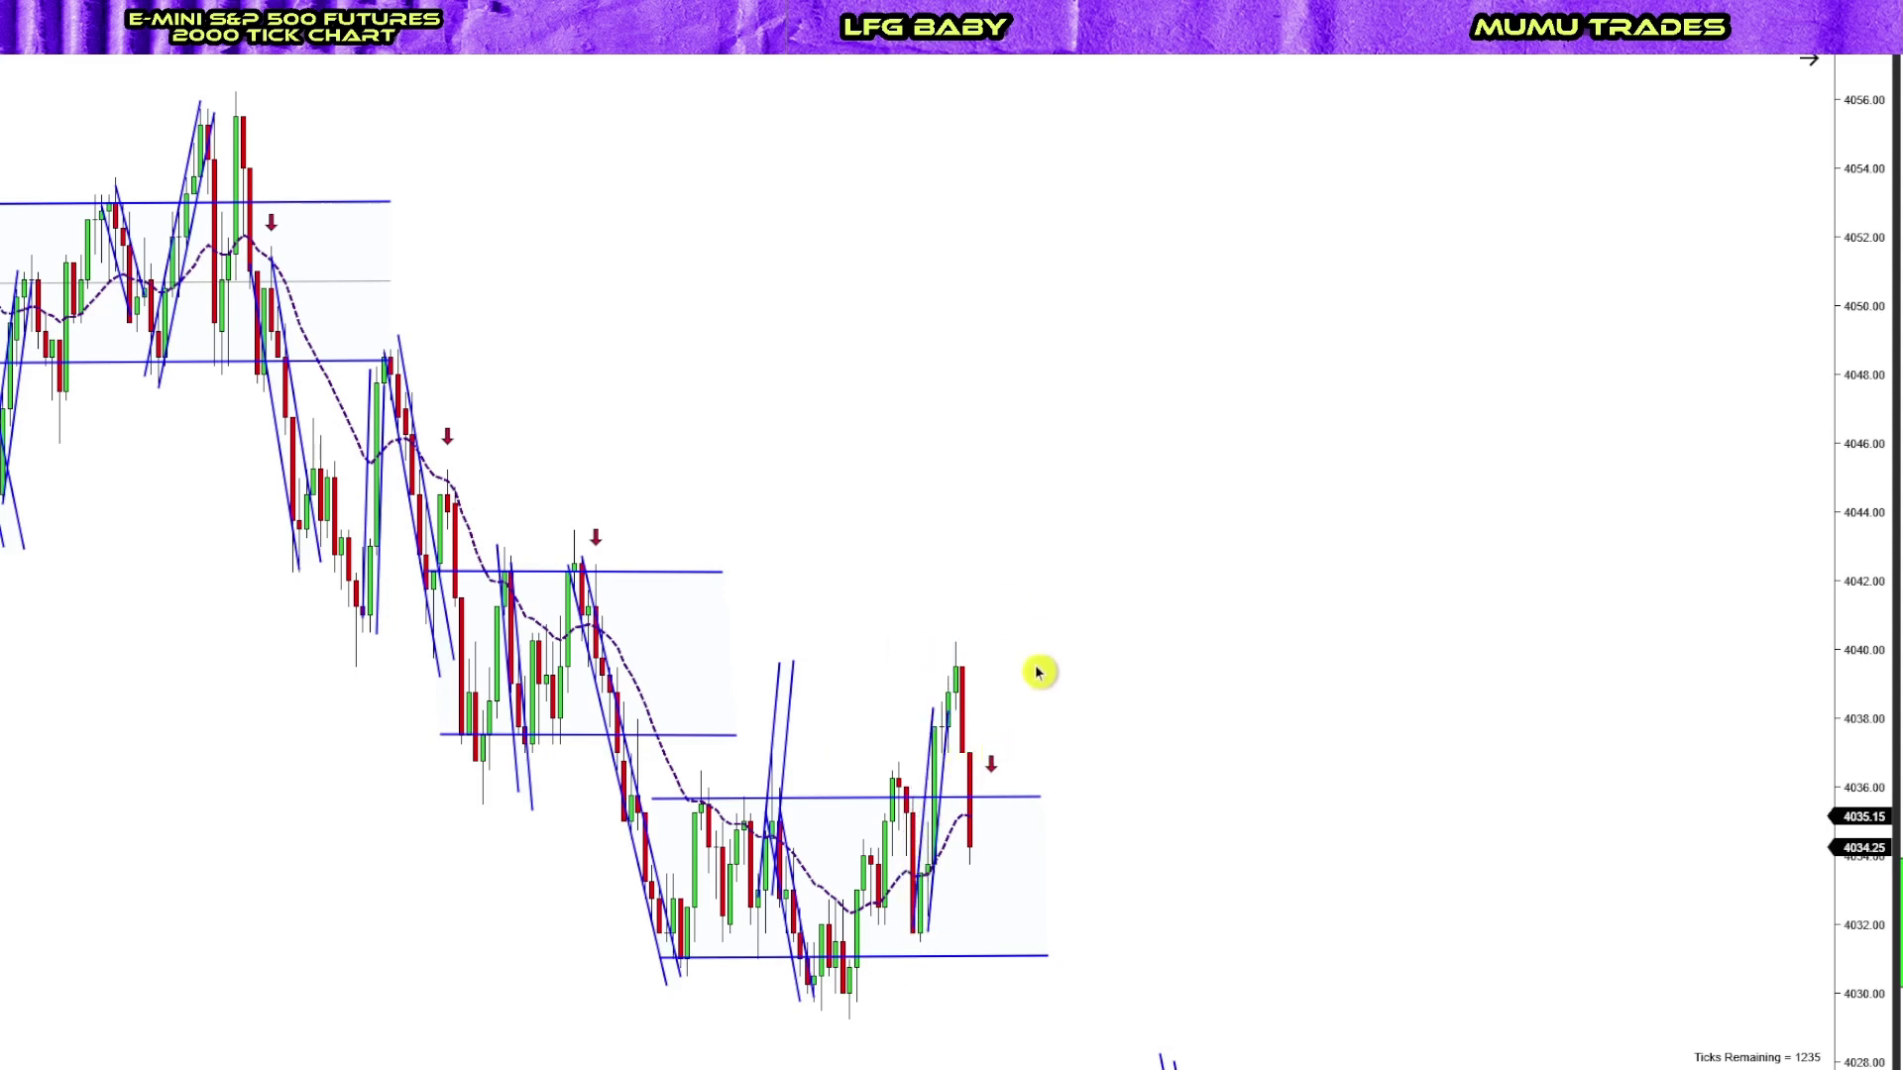
Draw a wide descending trend channel with its upper line through the swing highs near 4056 and 4040, ending at about 4028
key("ctrl+Down")
key("ctrl+Down")
key("ctrl+Down")
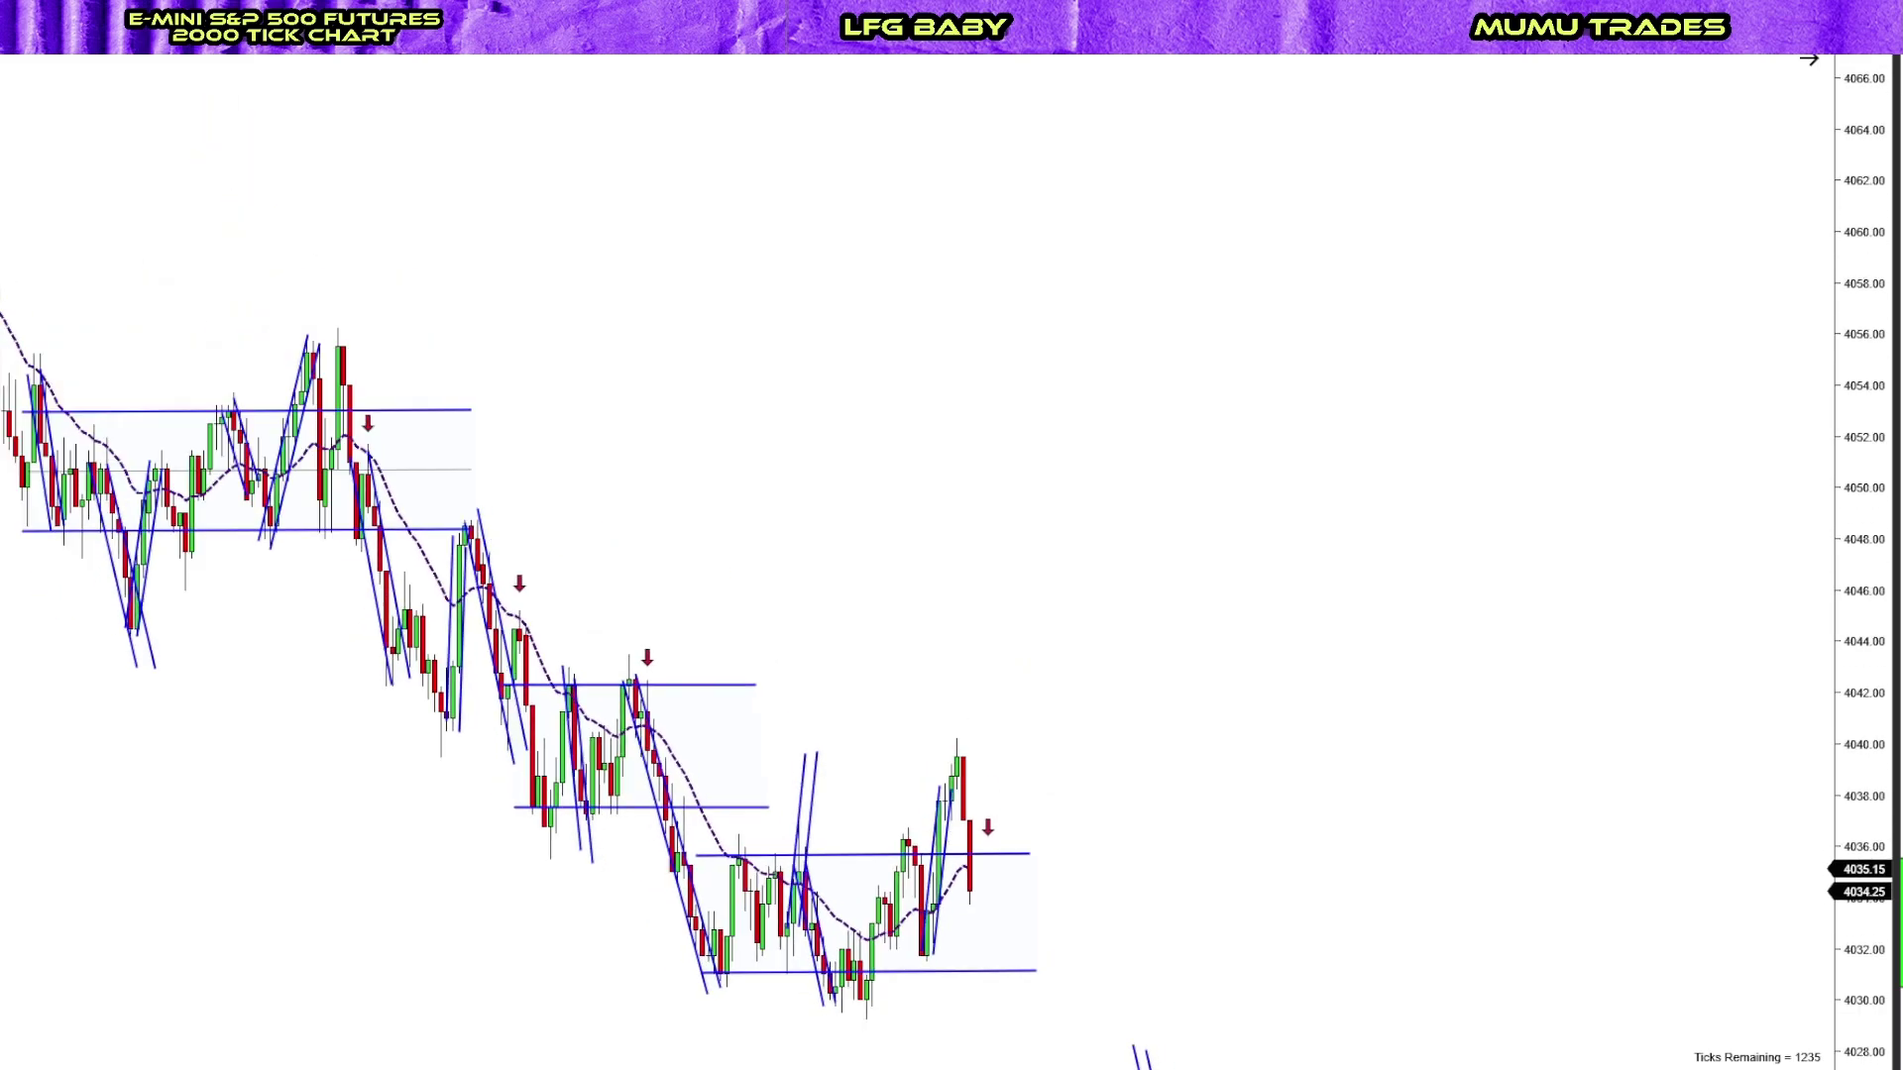
scroll(485, 607, "up", 2)
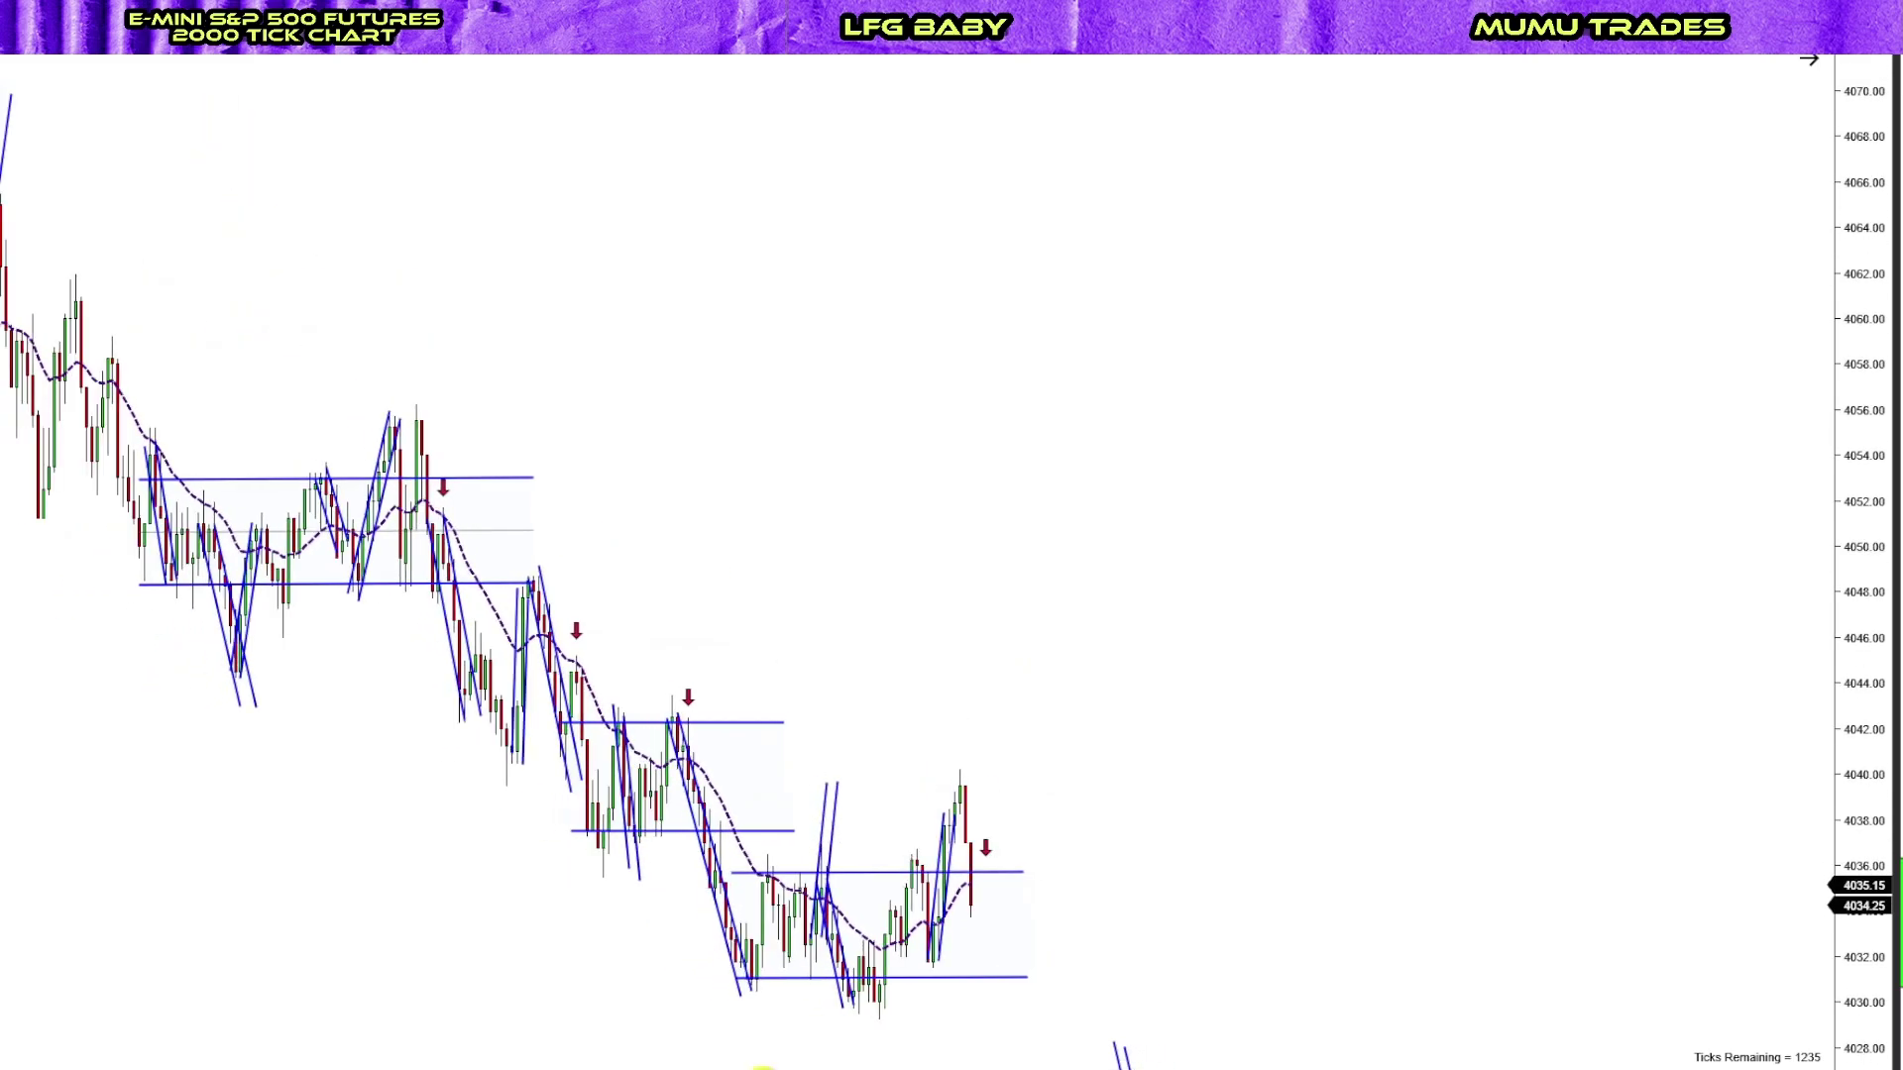
scroll(763, 1067, "up", 2)
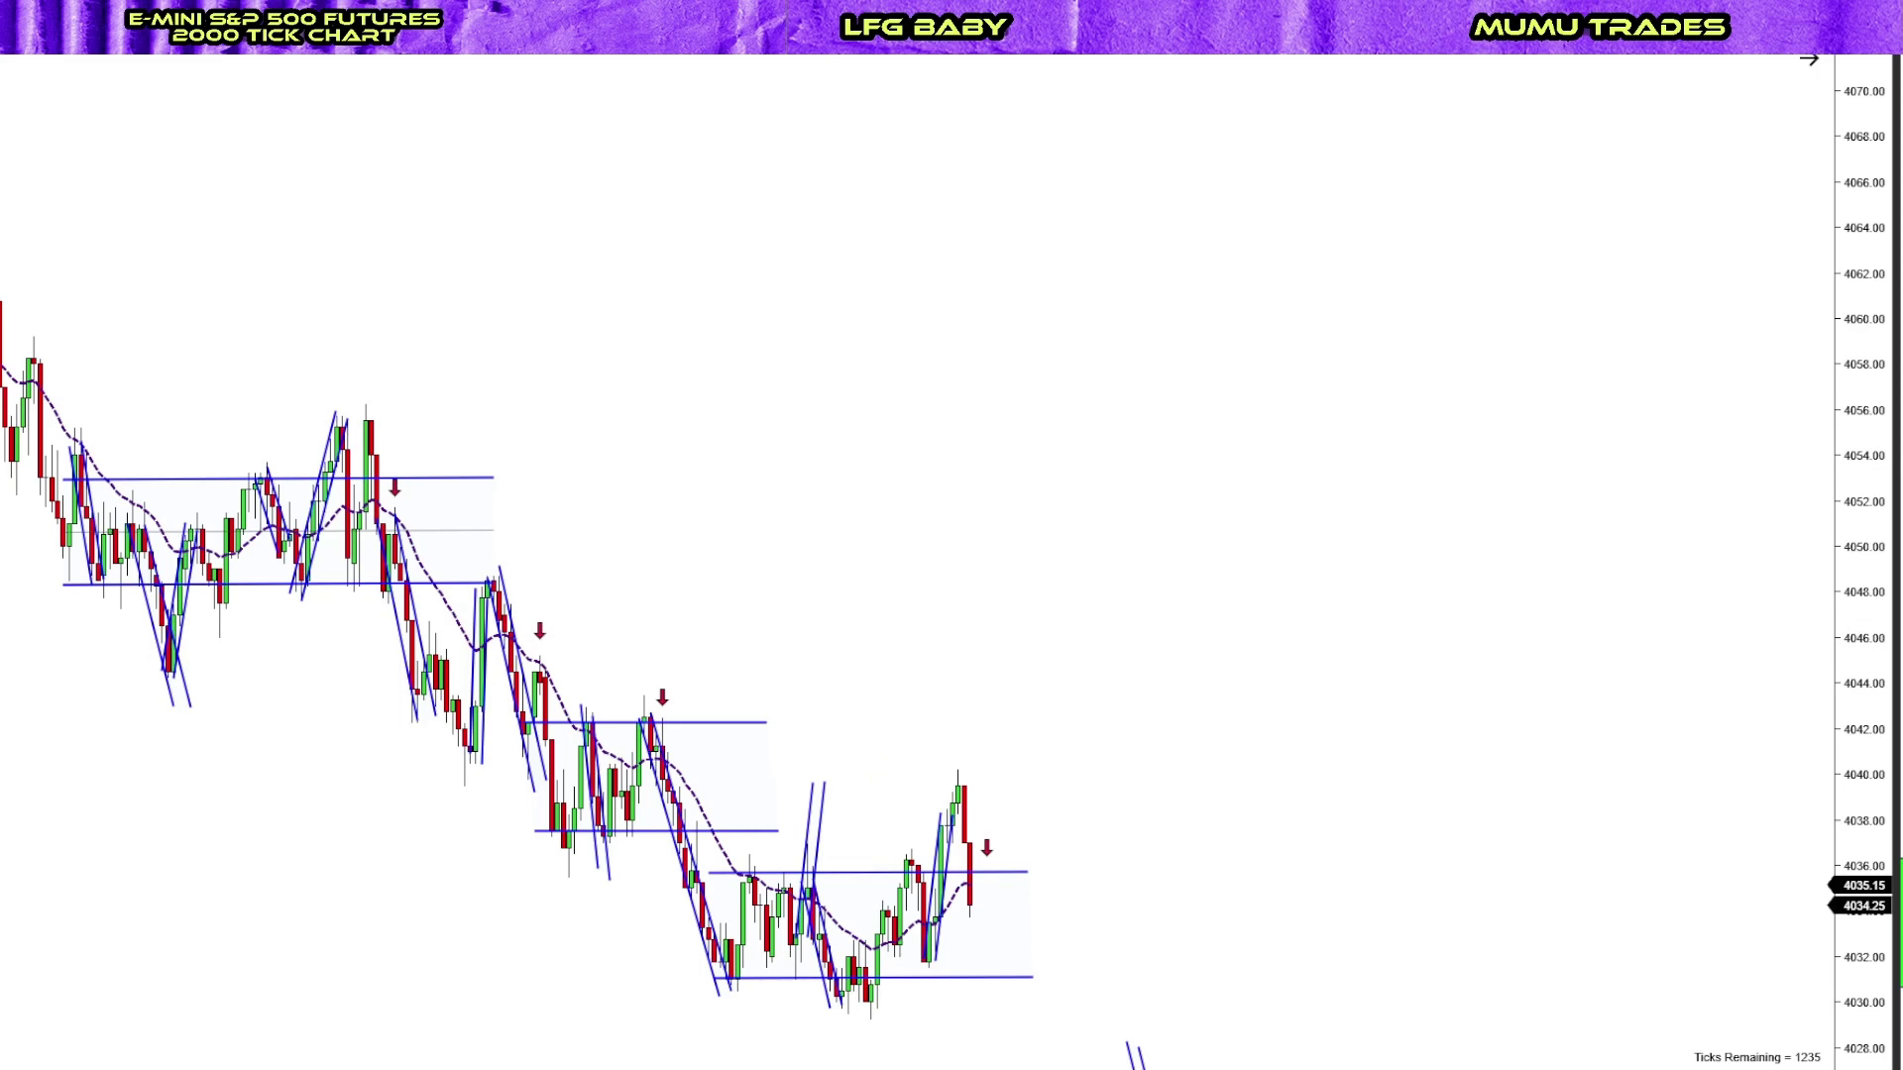
left_click(662, 598)
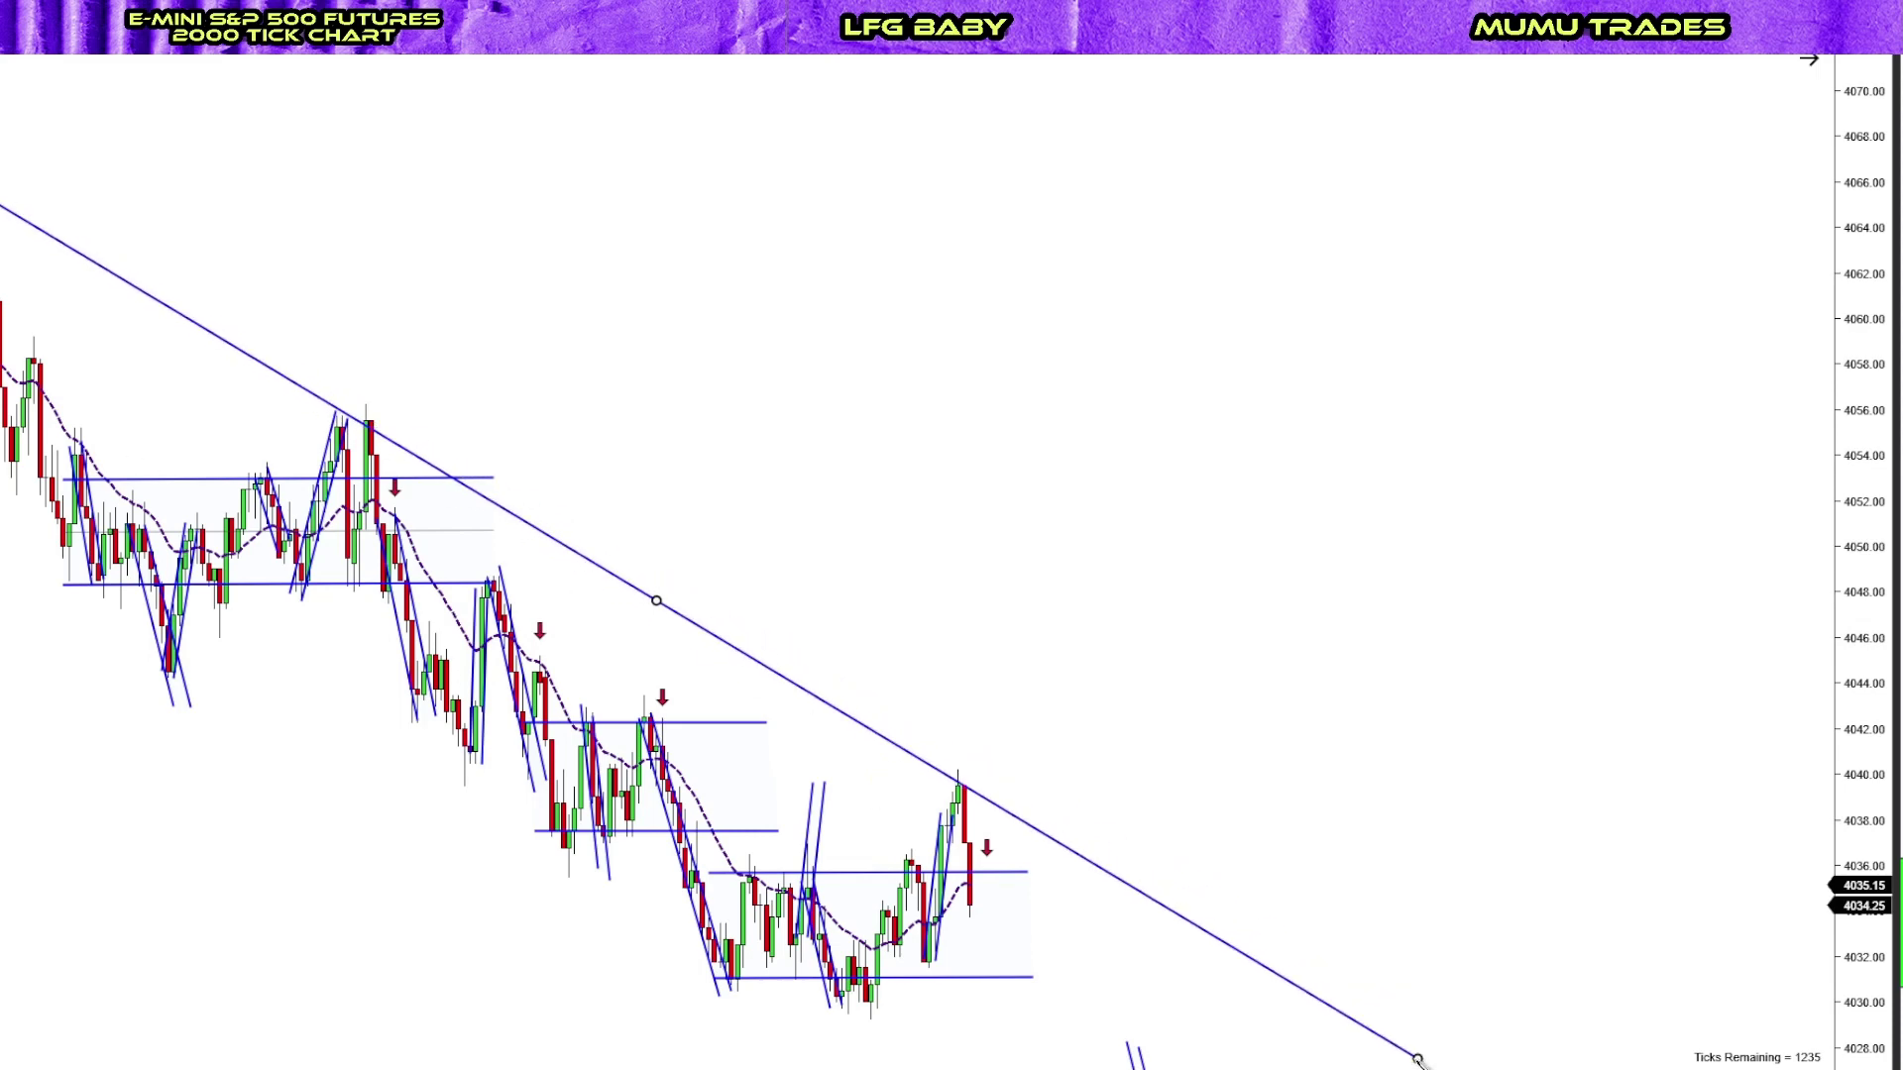
left_click(1428, 1050)
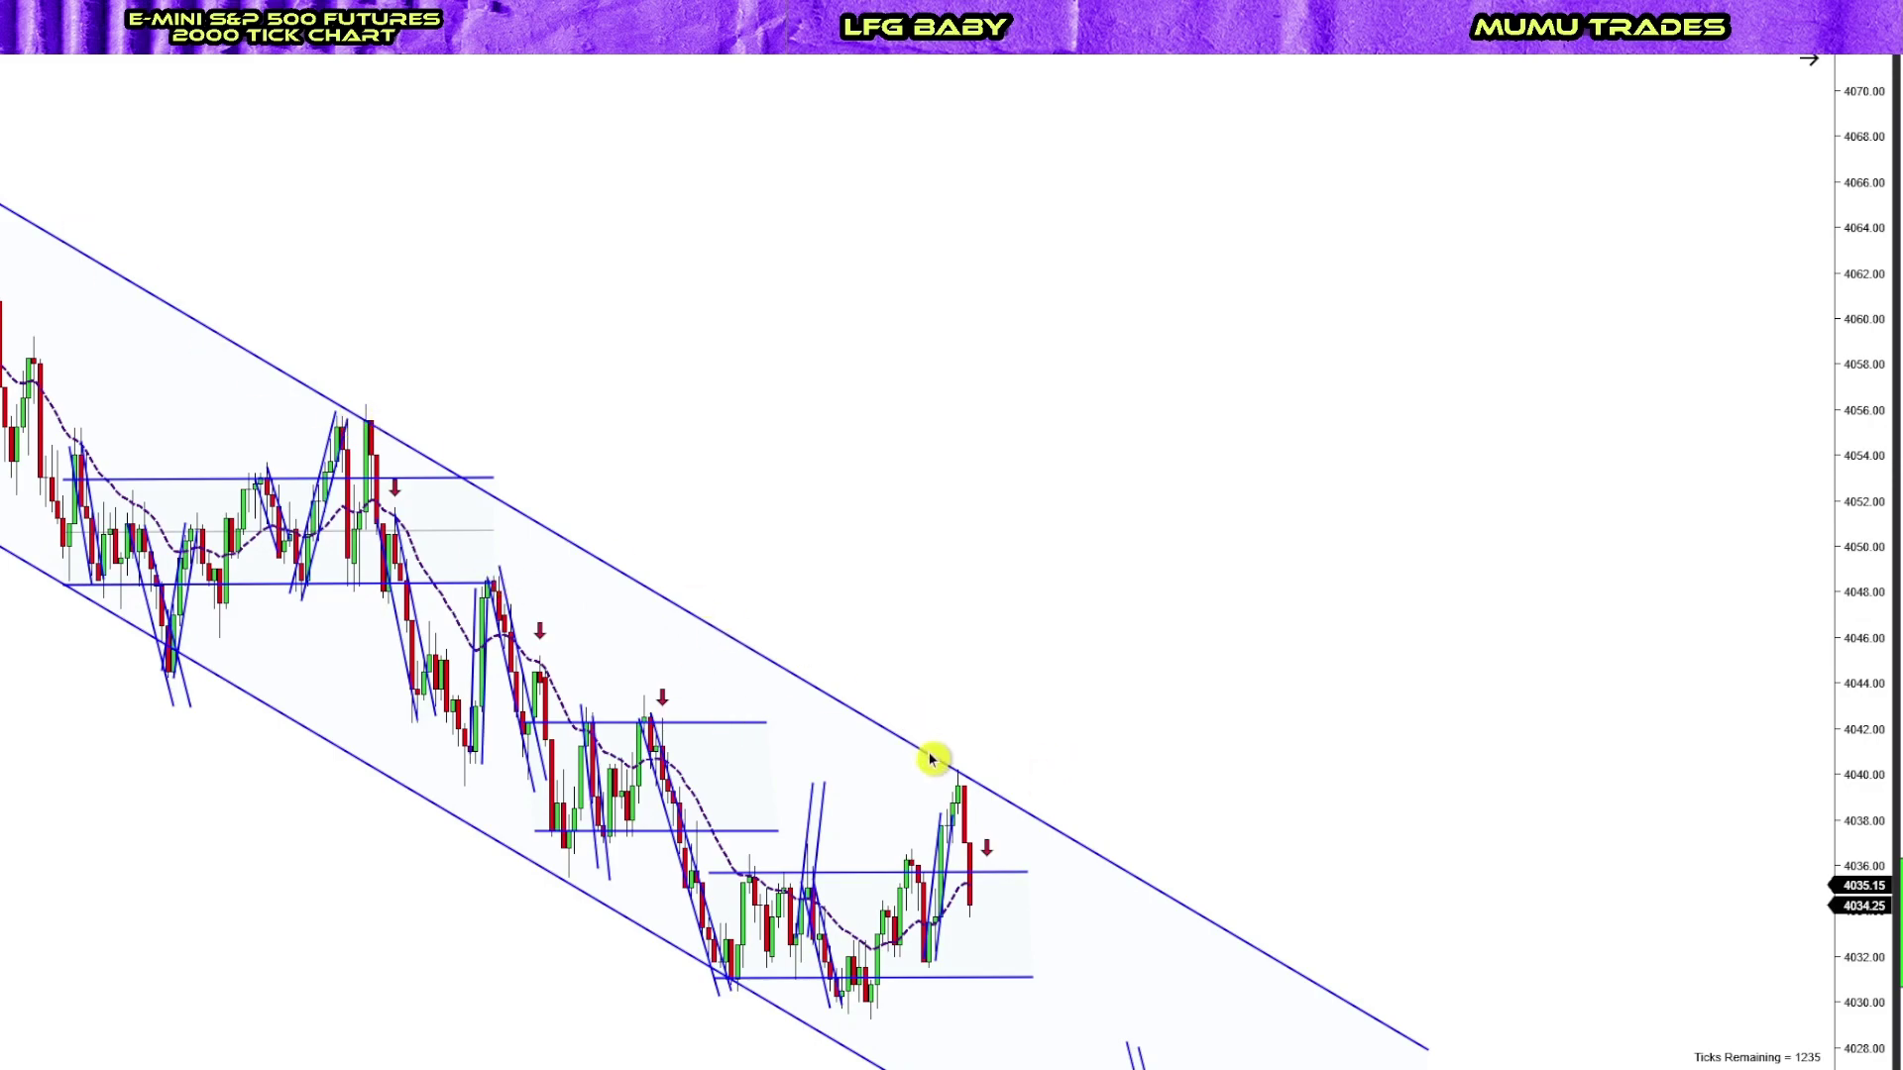
Move the spare ascending channel down onto the recent lows and remove it from the chart
scroll(1096, 926, "up", 5)
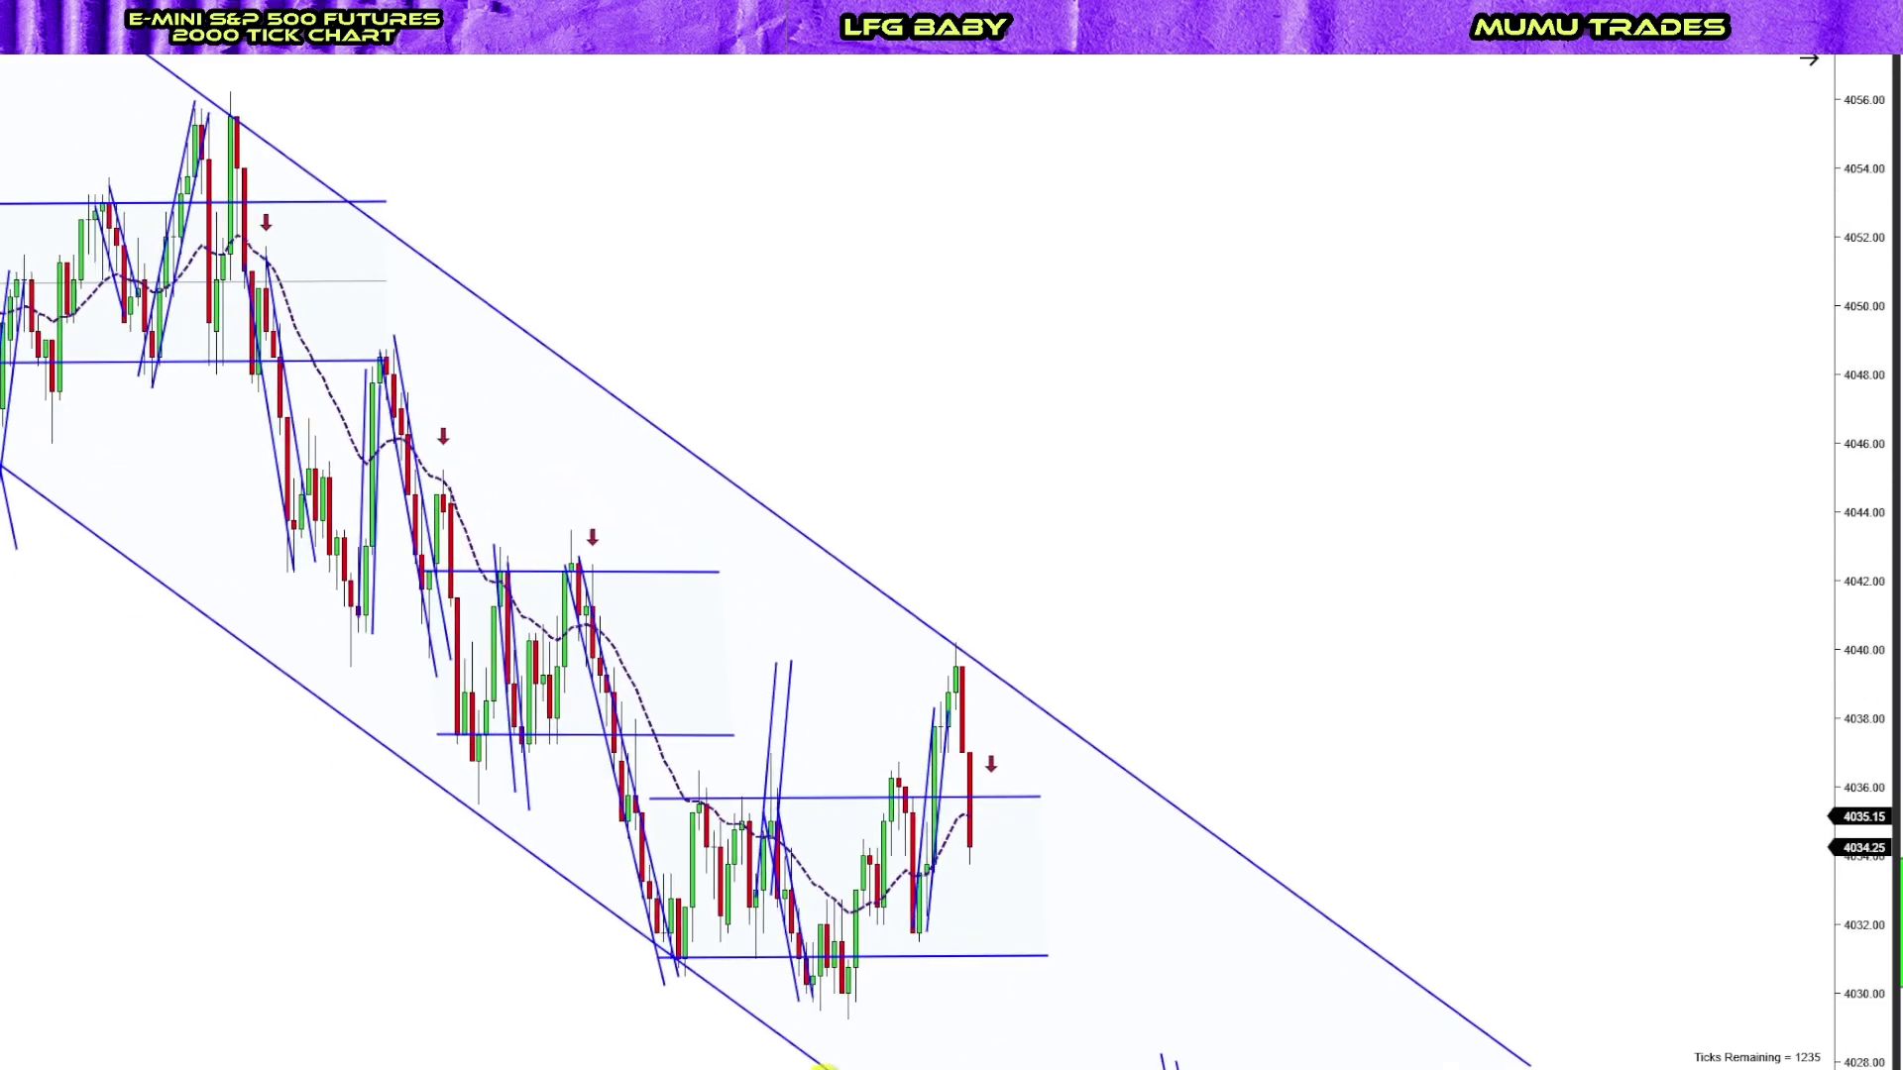
scroll(1096, 926, "down", 1)
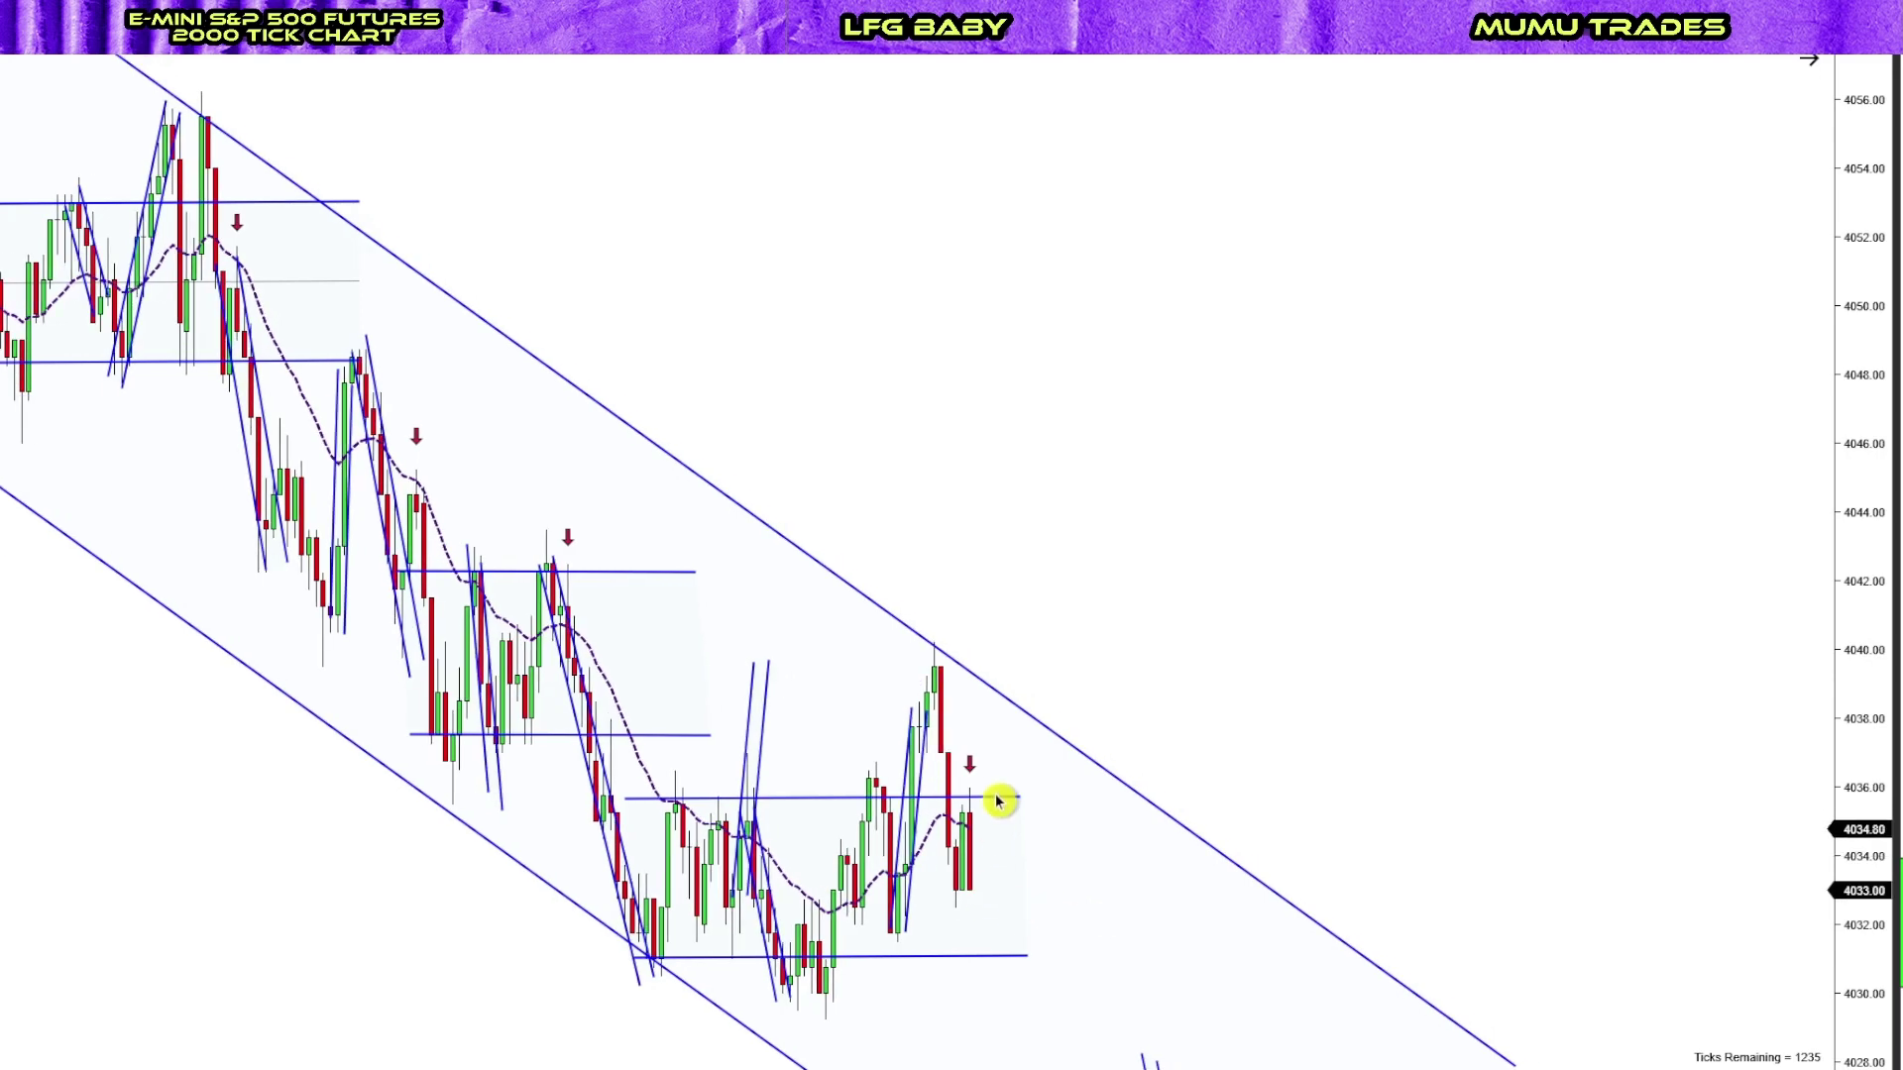
mouse_move(758, 743)
left_mouse_down()
mouse_move(897, 862)
mouse_move(865, 876)
left_mouse_up()
right_click(865, 876)
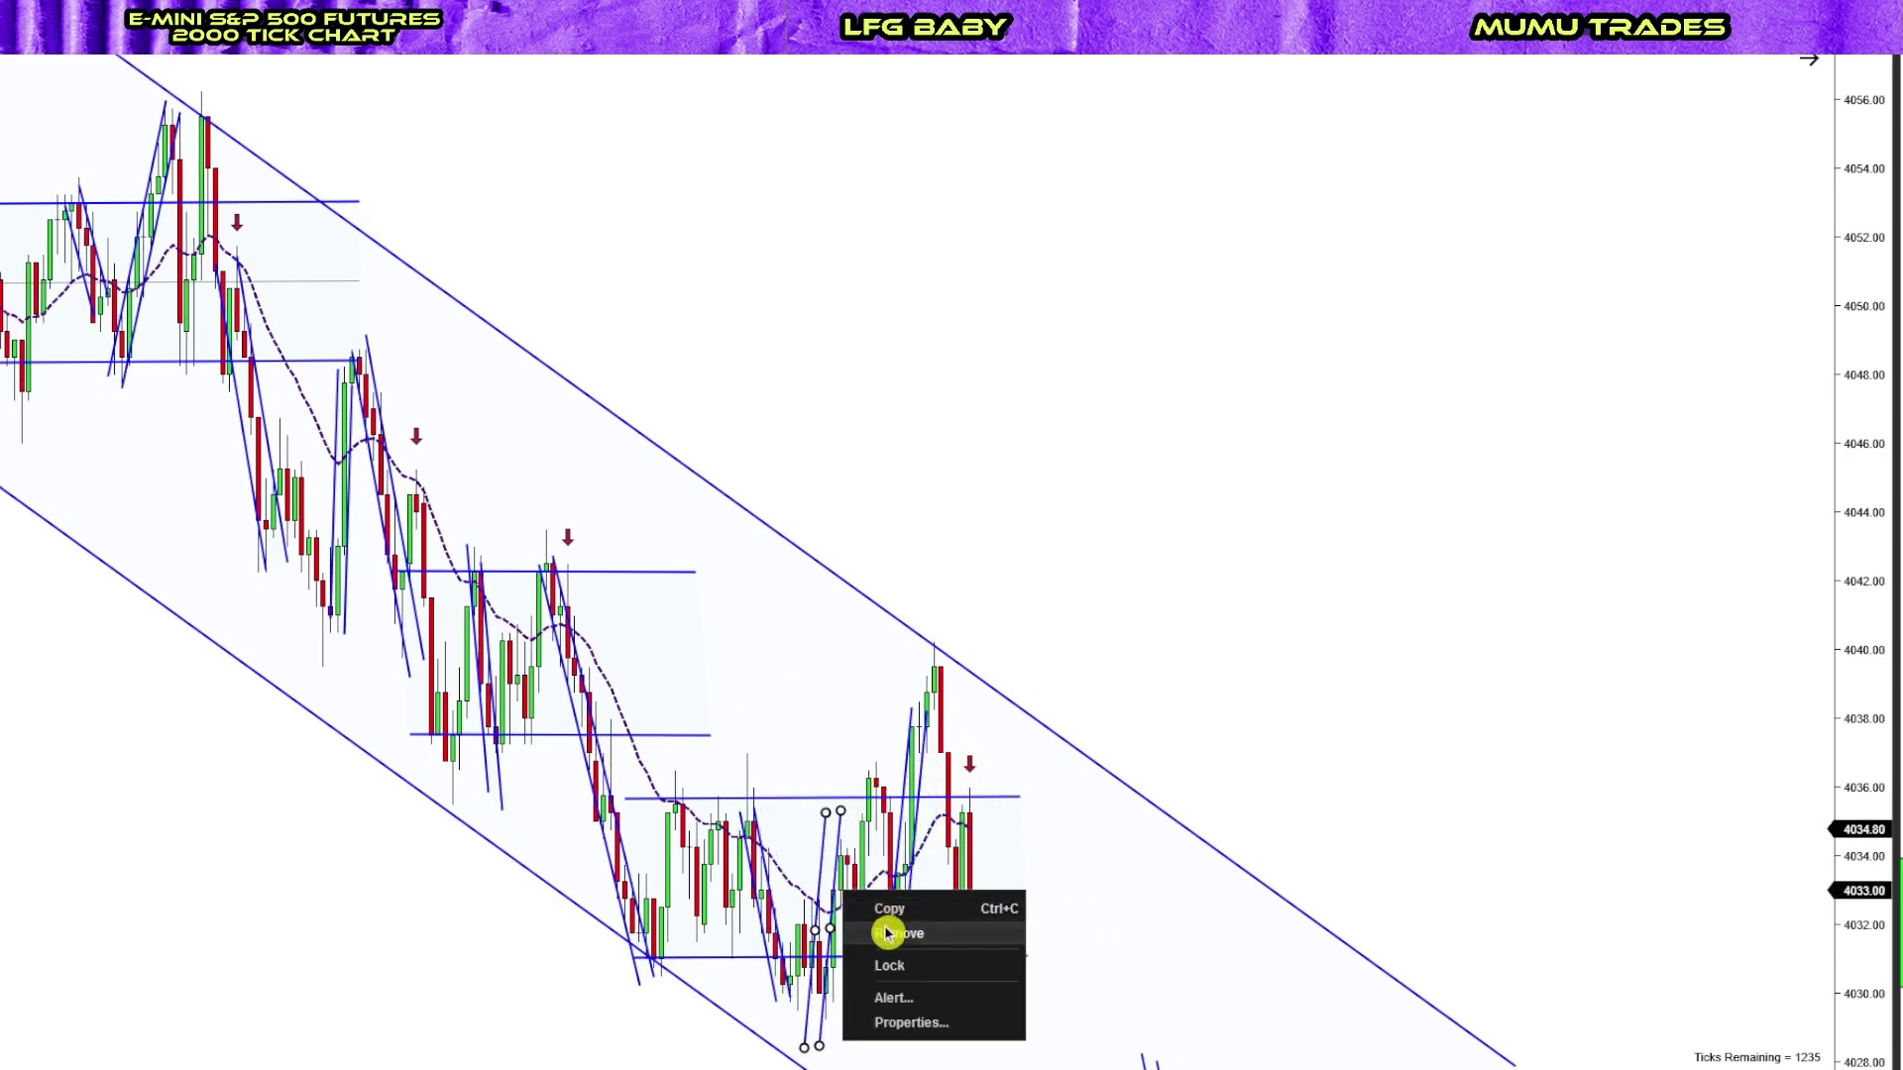
left_click(875, 949)
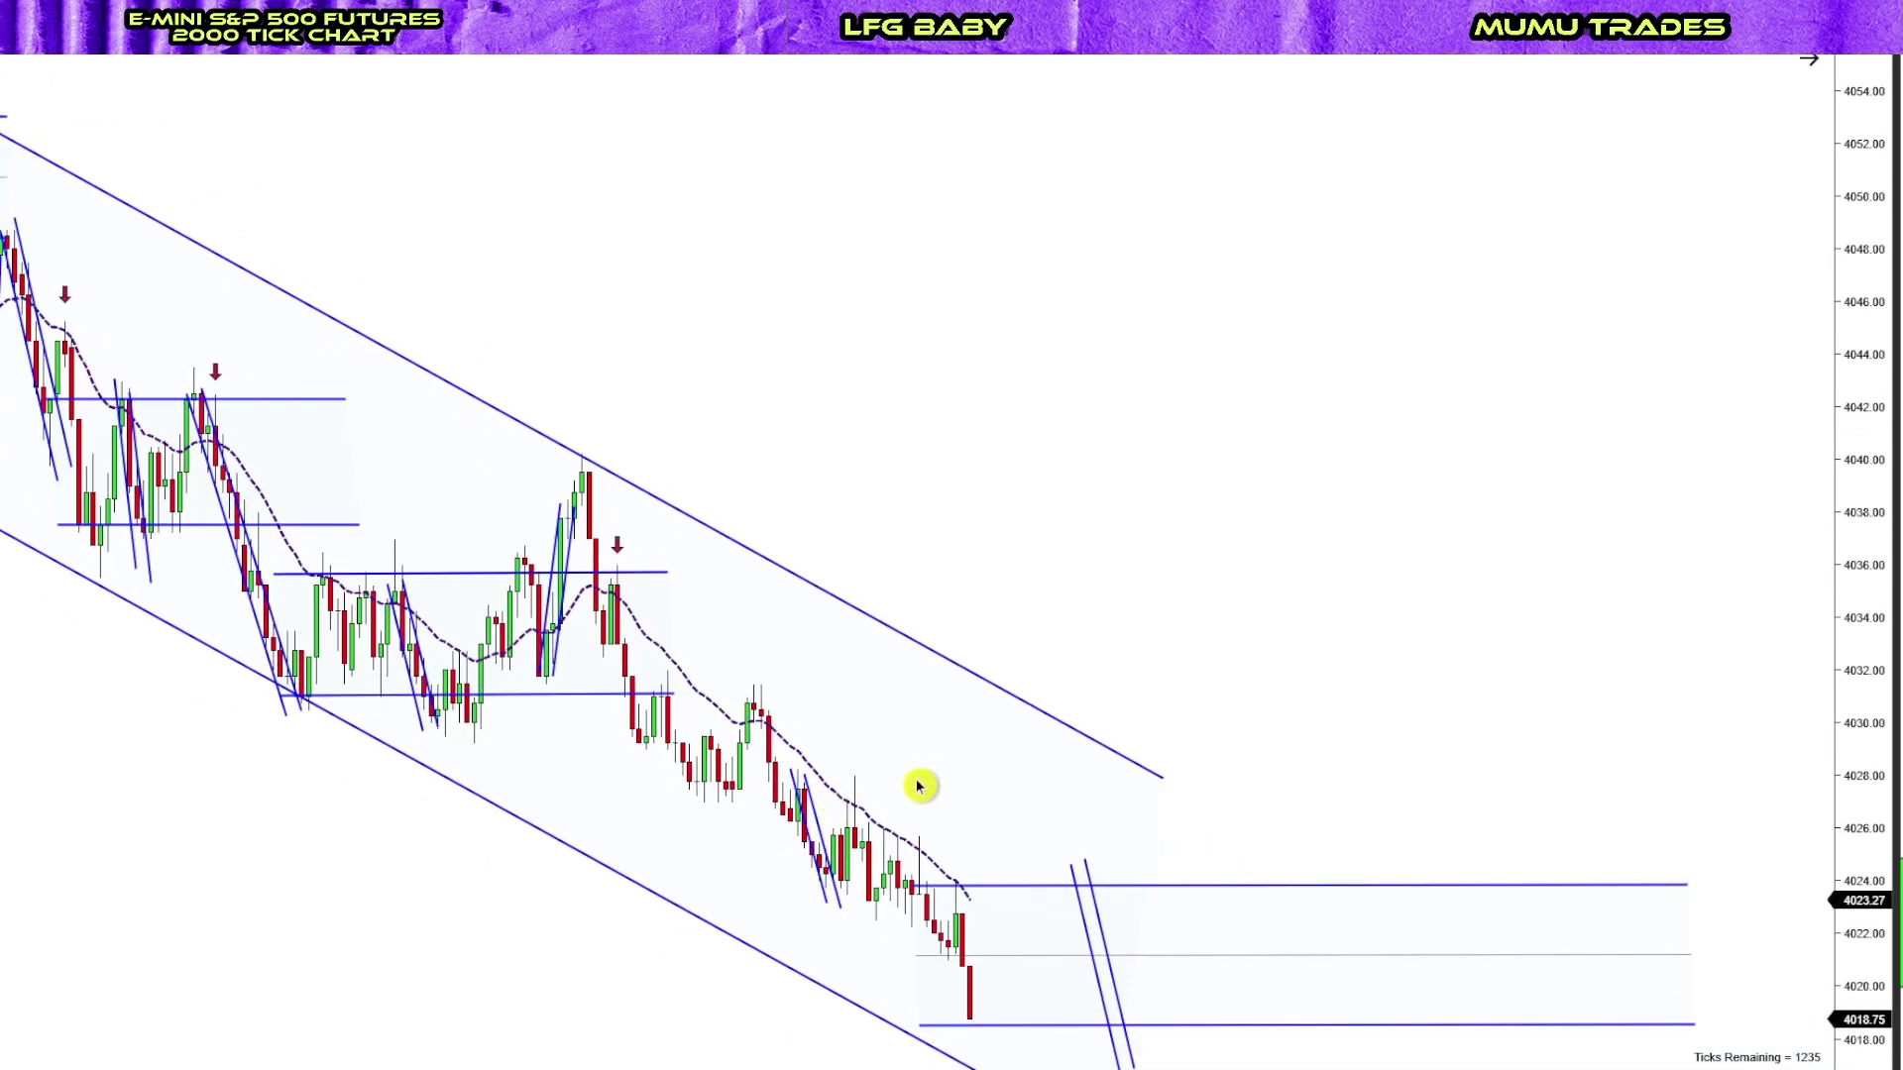
Draw a narrower descending channel around the decline below the fourth red arrow, with its lower line from about 4029.5 to 4020.5
left_click(969, 974)
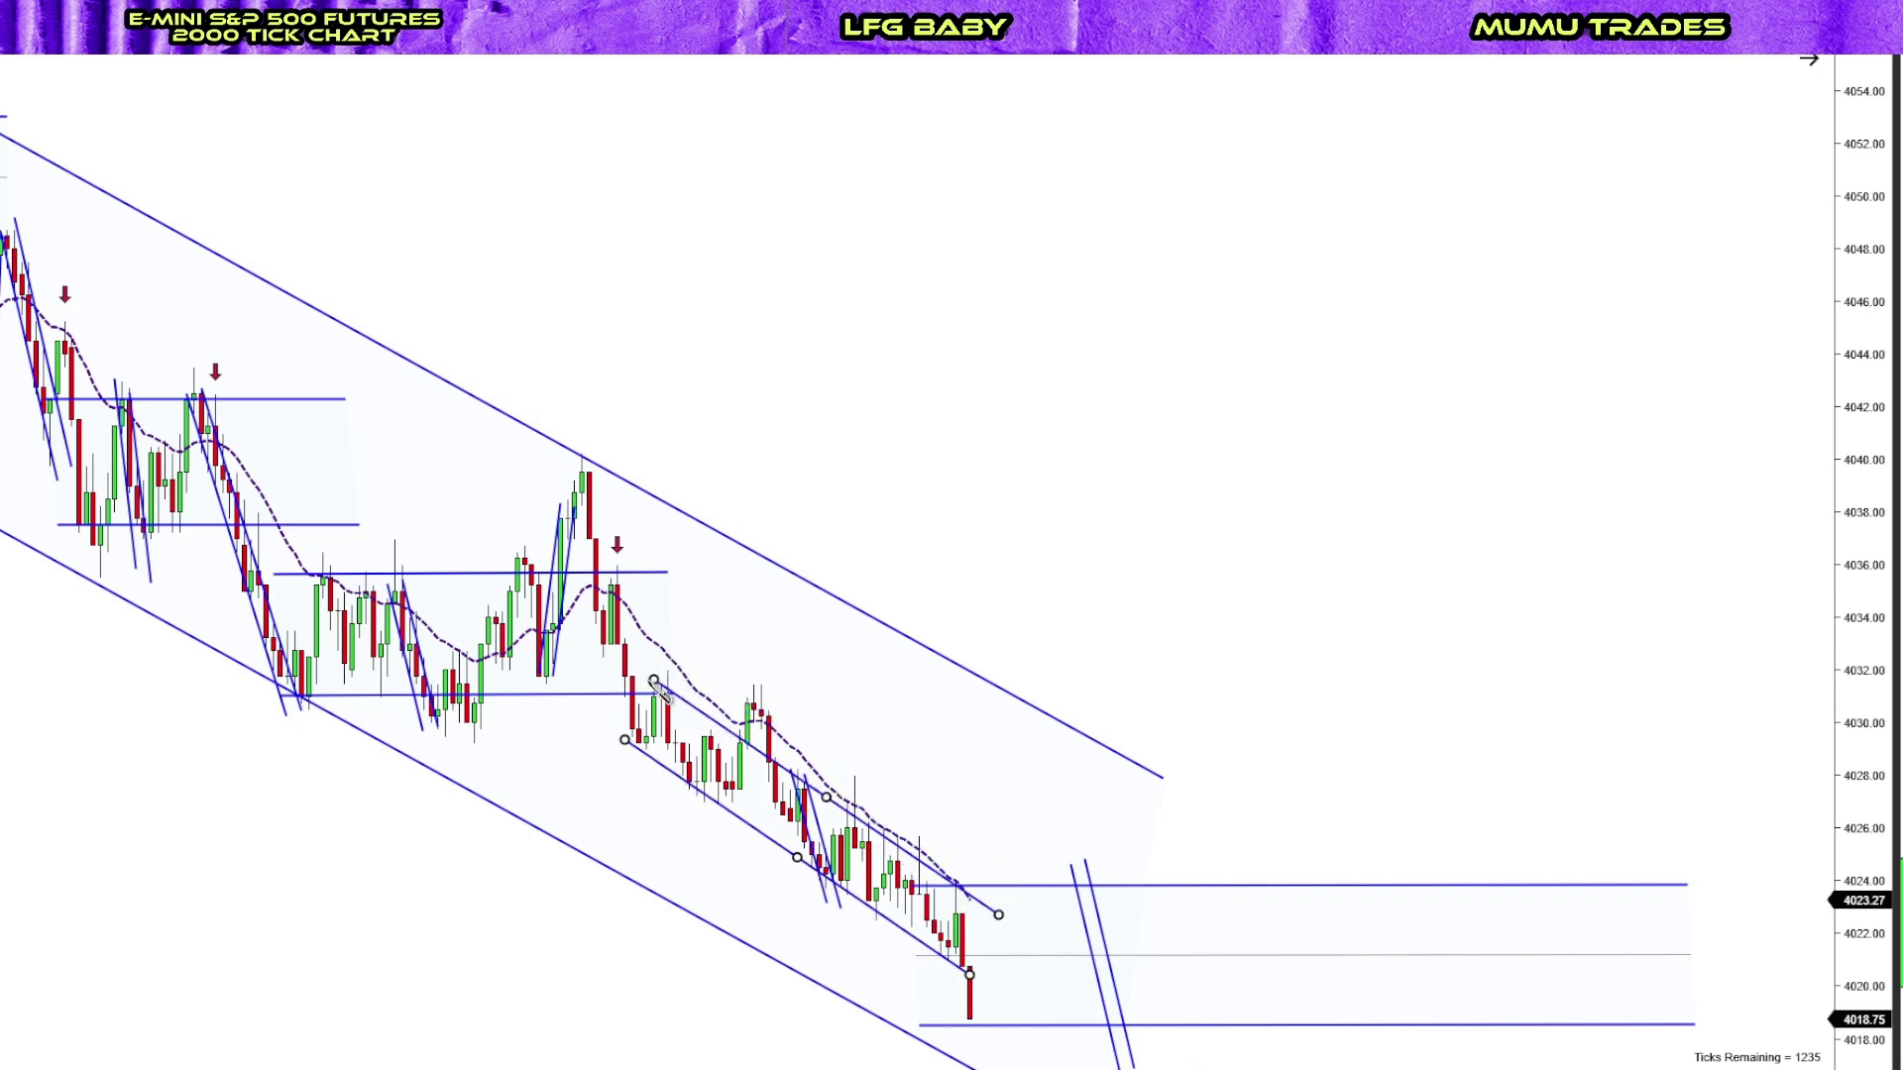
left_click(669, 646)
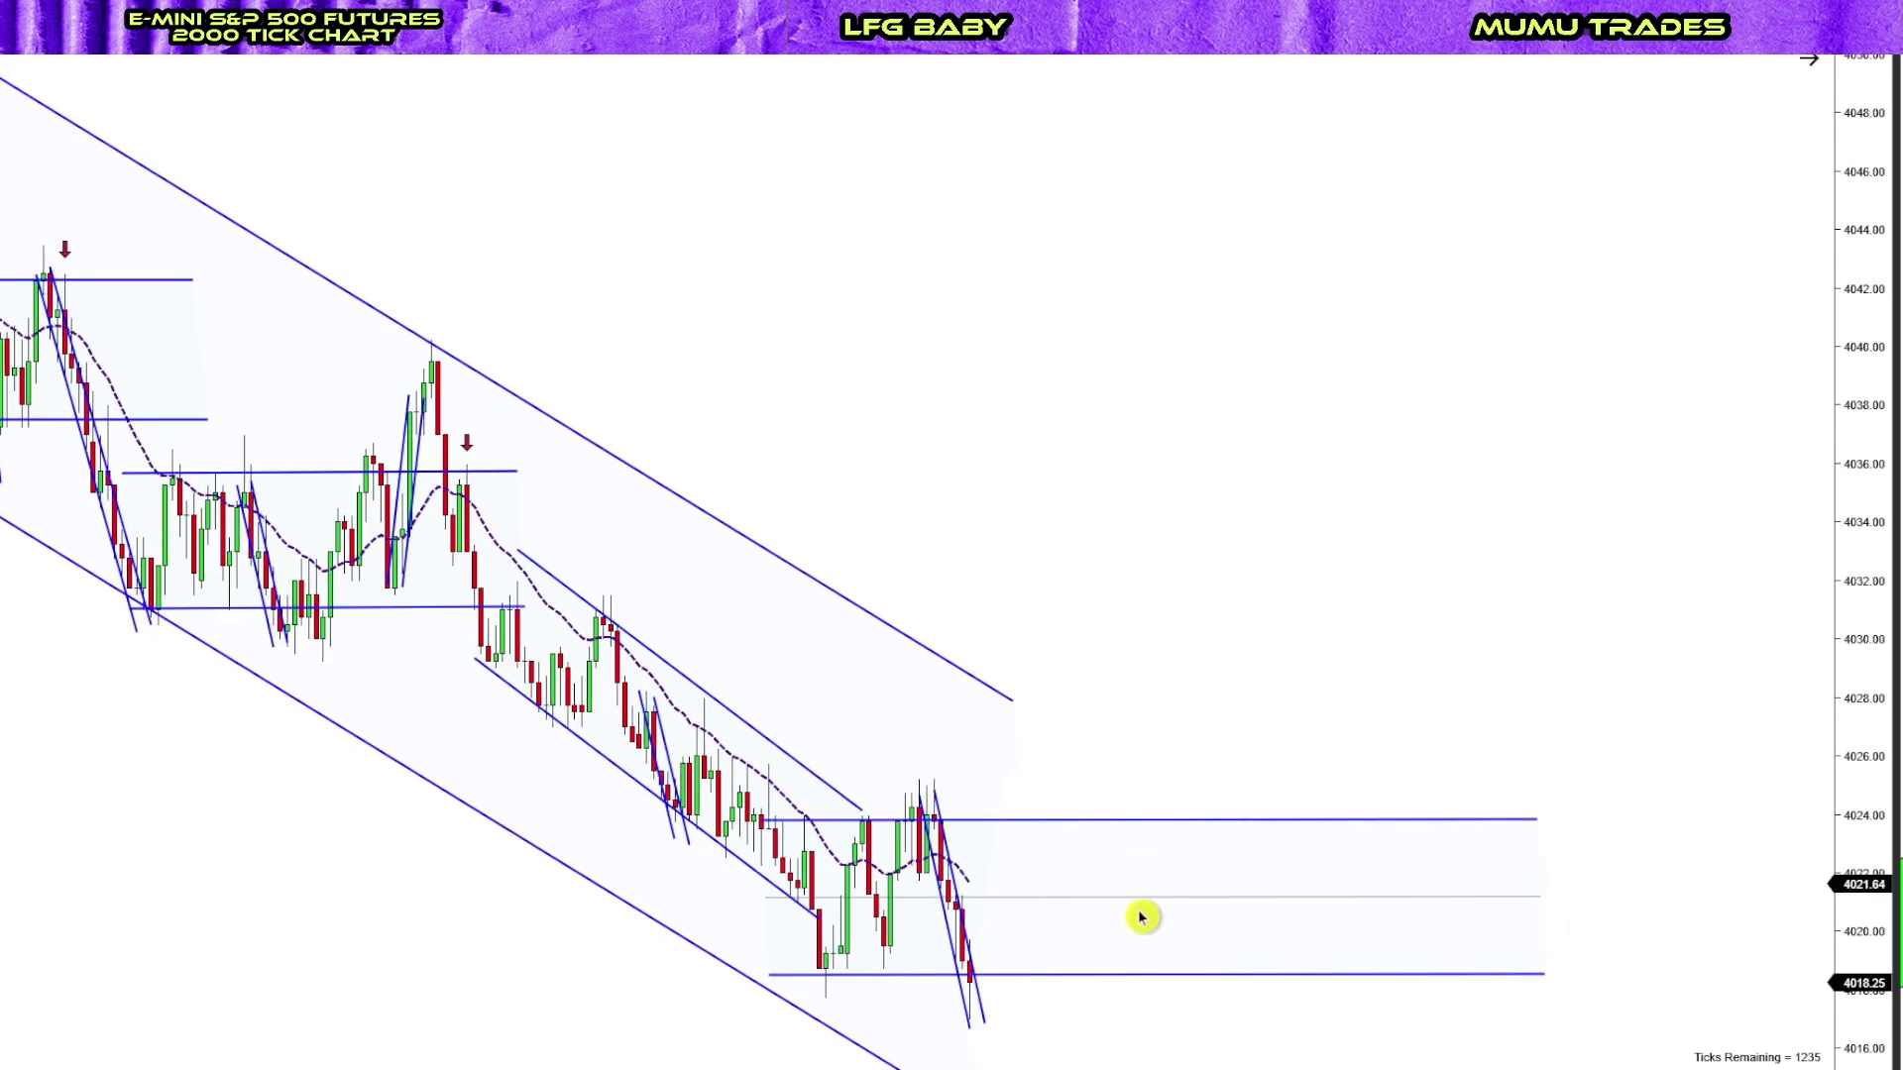
Nudge the steep descending channel slightly upward so it spans the latest drop from about 4025 to 4017
mouse_move(953, 859)
left_mouse_down()
mouse_move(966, 821)
mouse_move(957, 851)
left_mouse_up()
left_click(1109, 764)
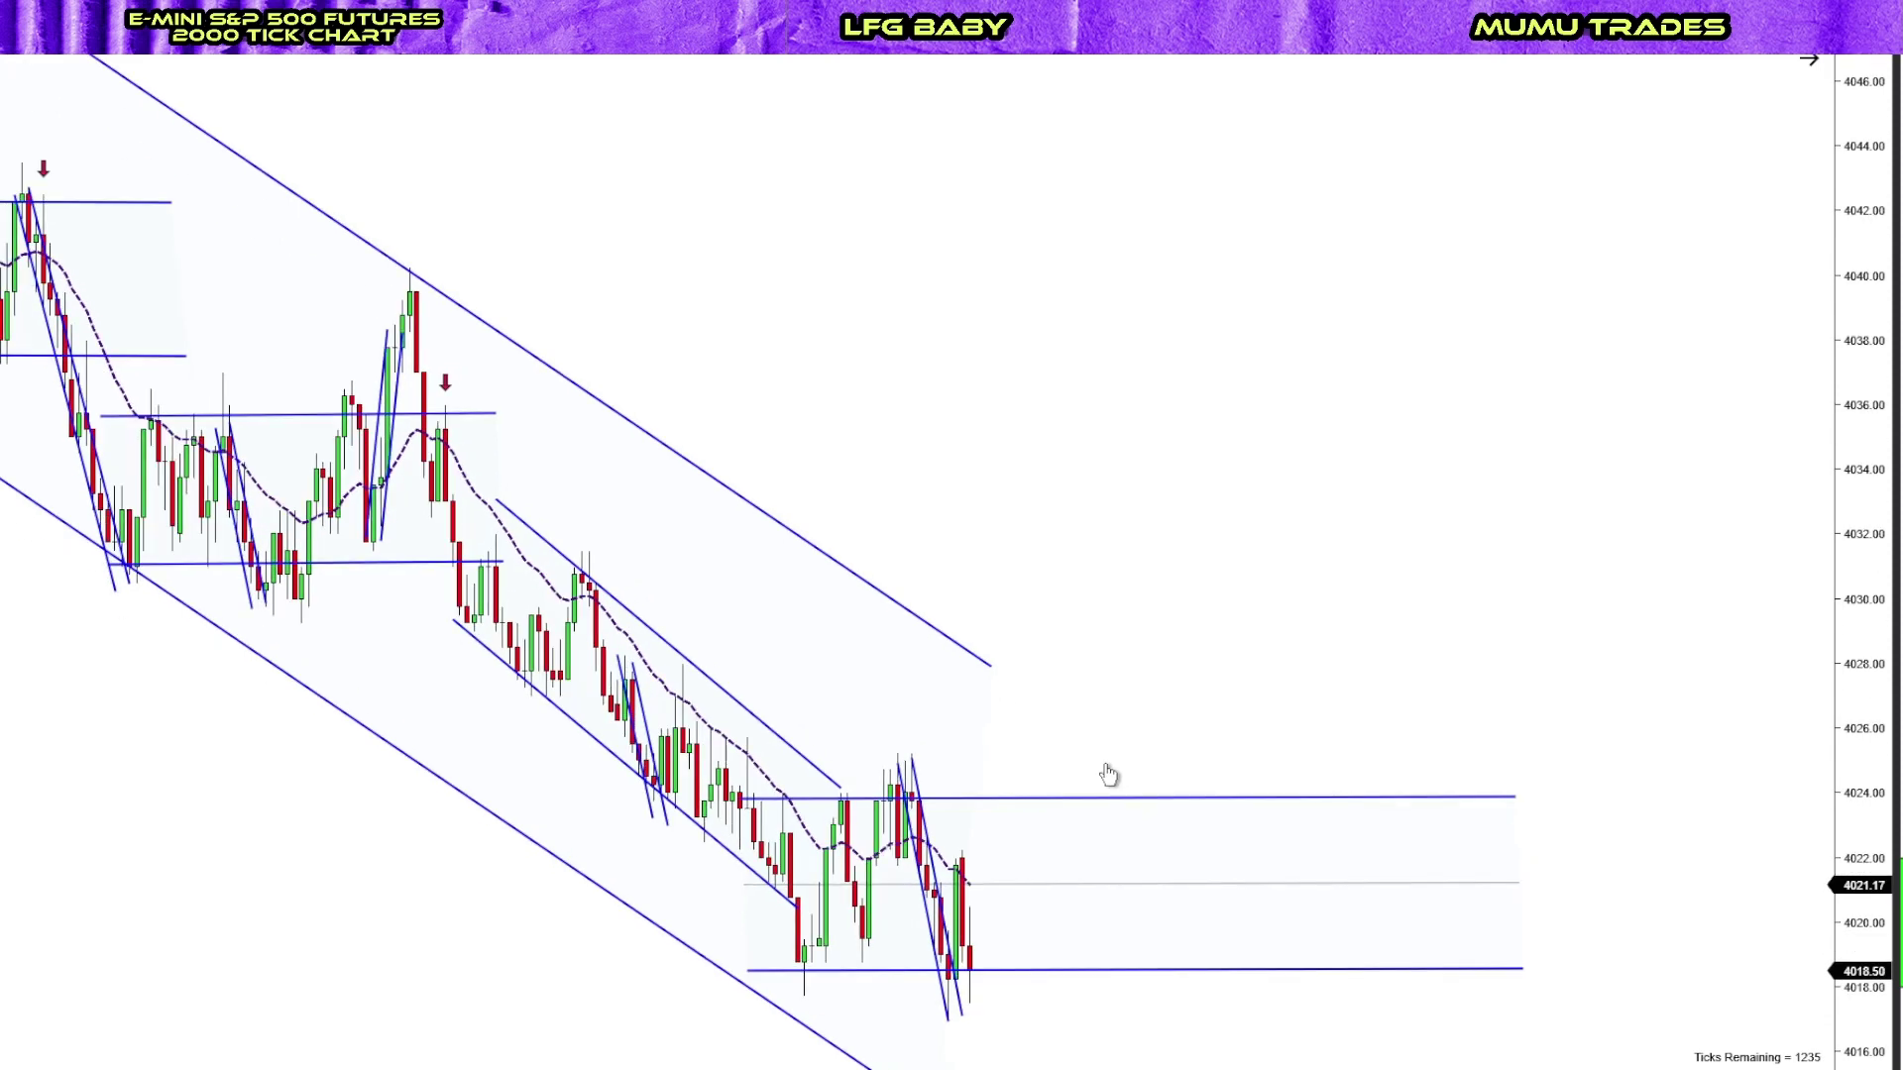
left_click_drag(1108, 773, 1043, 768)
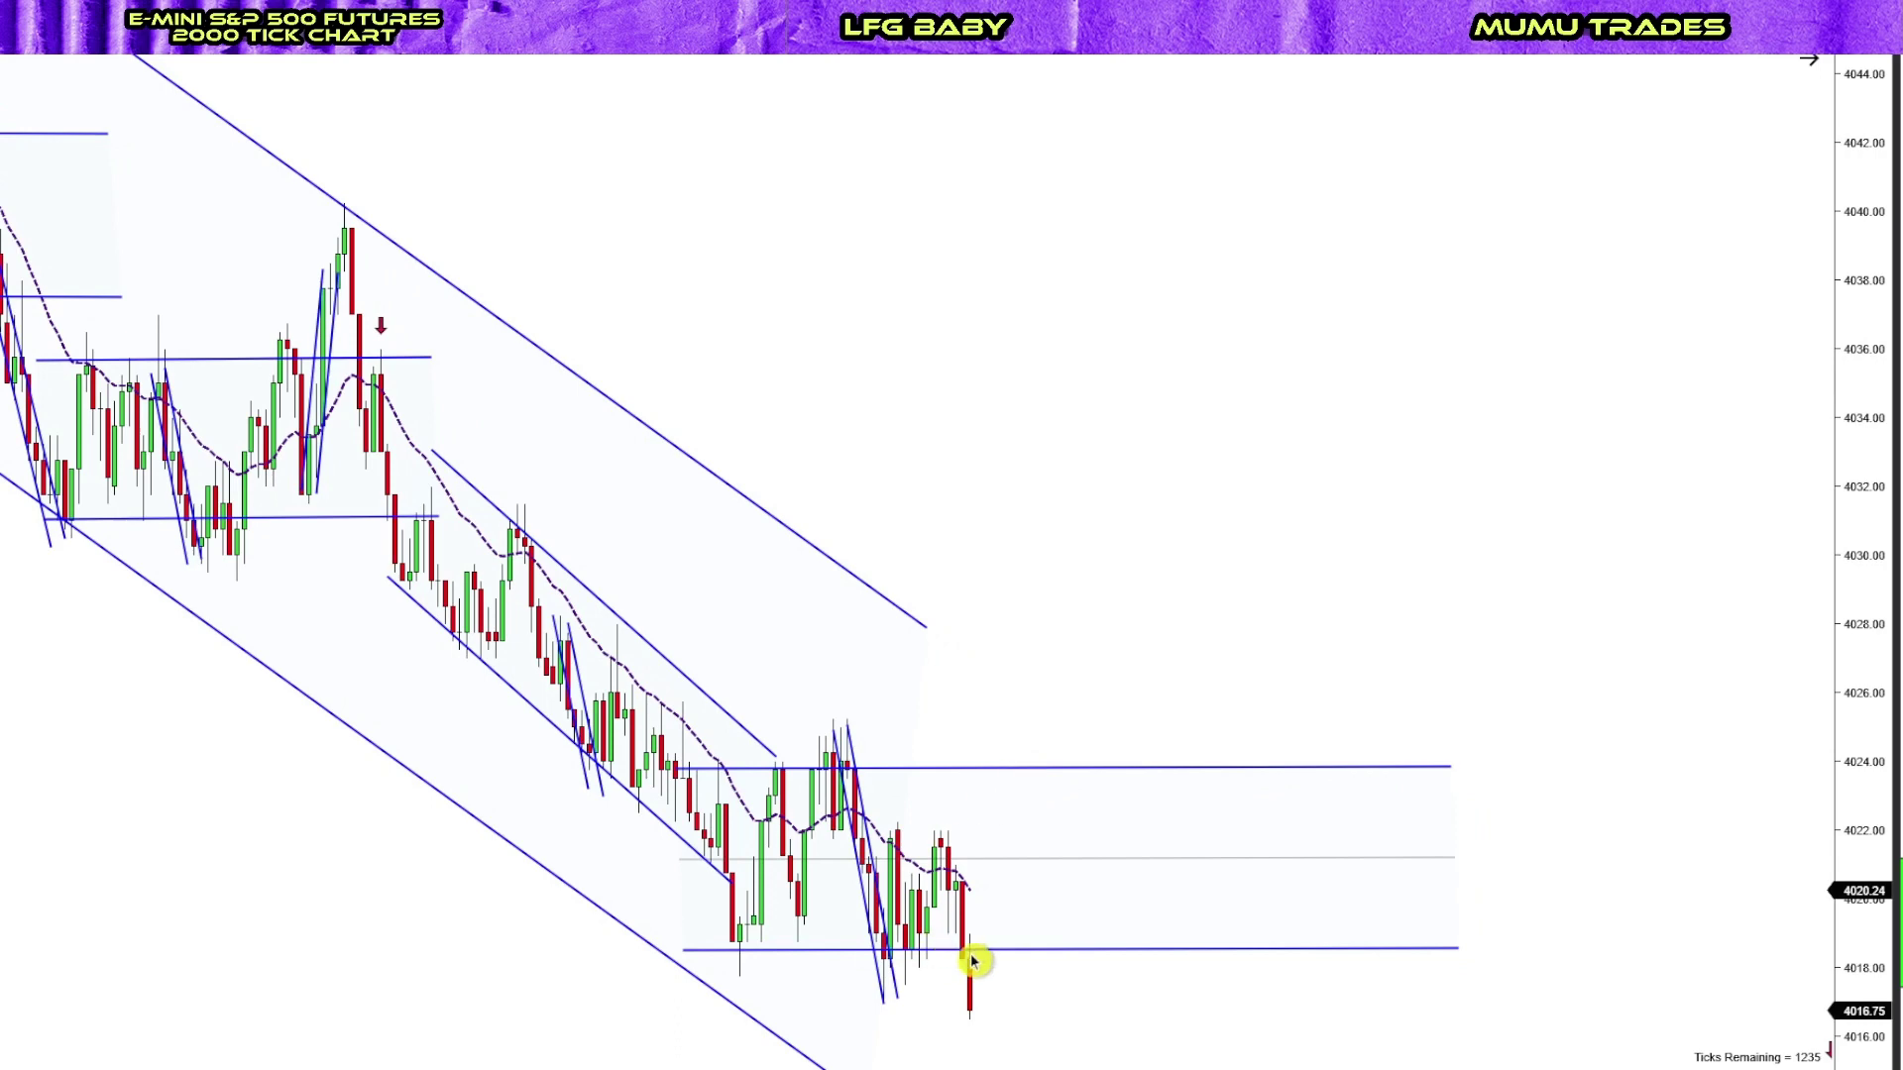
Shift the lowest horizontal channel slightly forward in time, keeping it around the range between about 4018.5 and 4024
mouse_move(1005, 958)
left_mouse_down()
mouse_move(1134, 590)
mouse_move(1139, 747)
mouse_move(1087, 955)
mouse_move(1032, 942)
left_mouse_up()
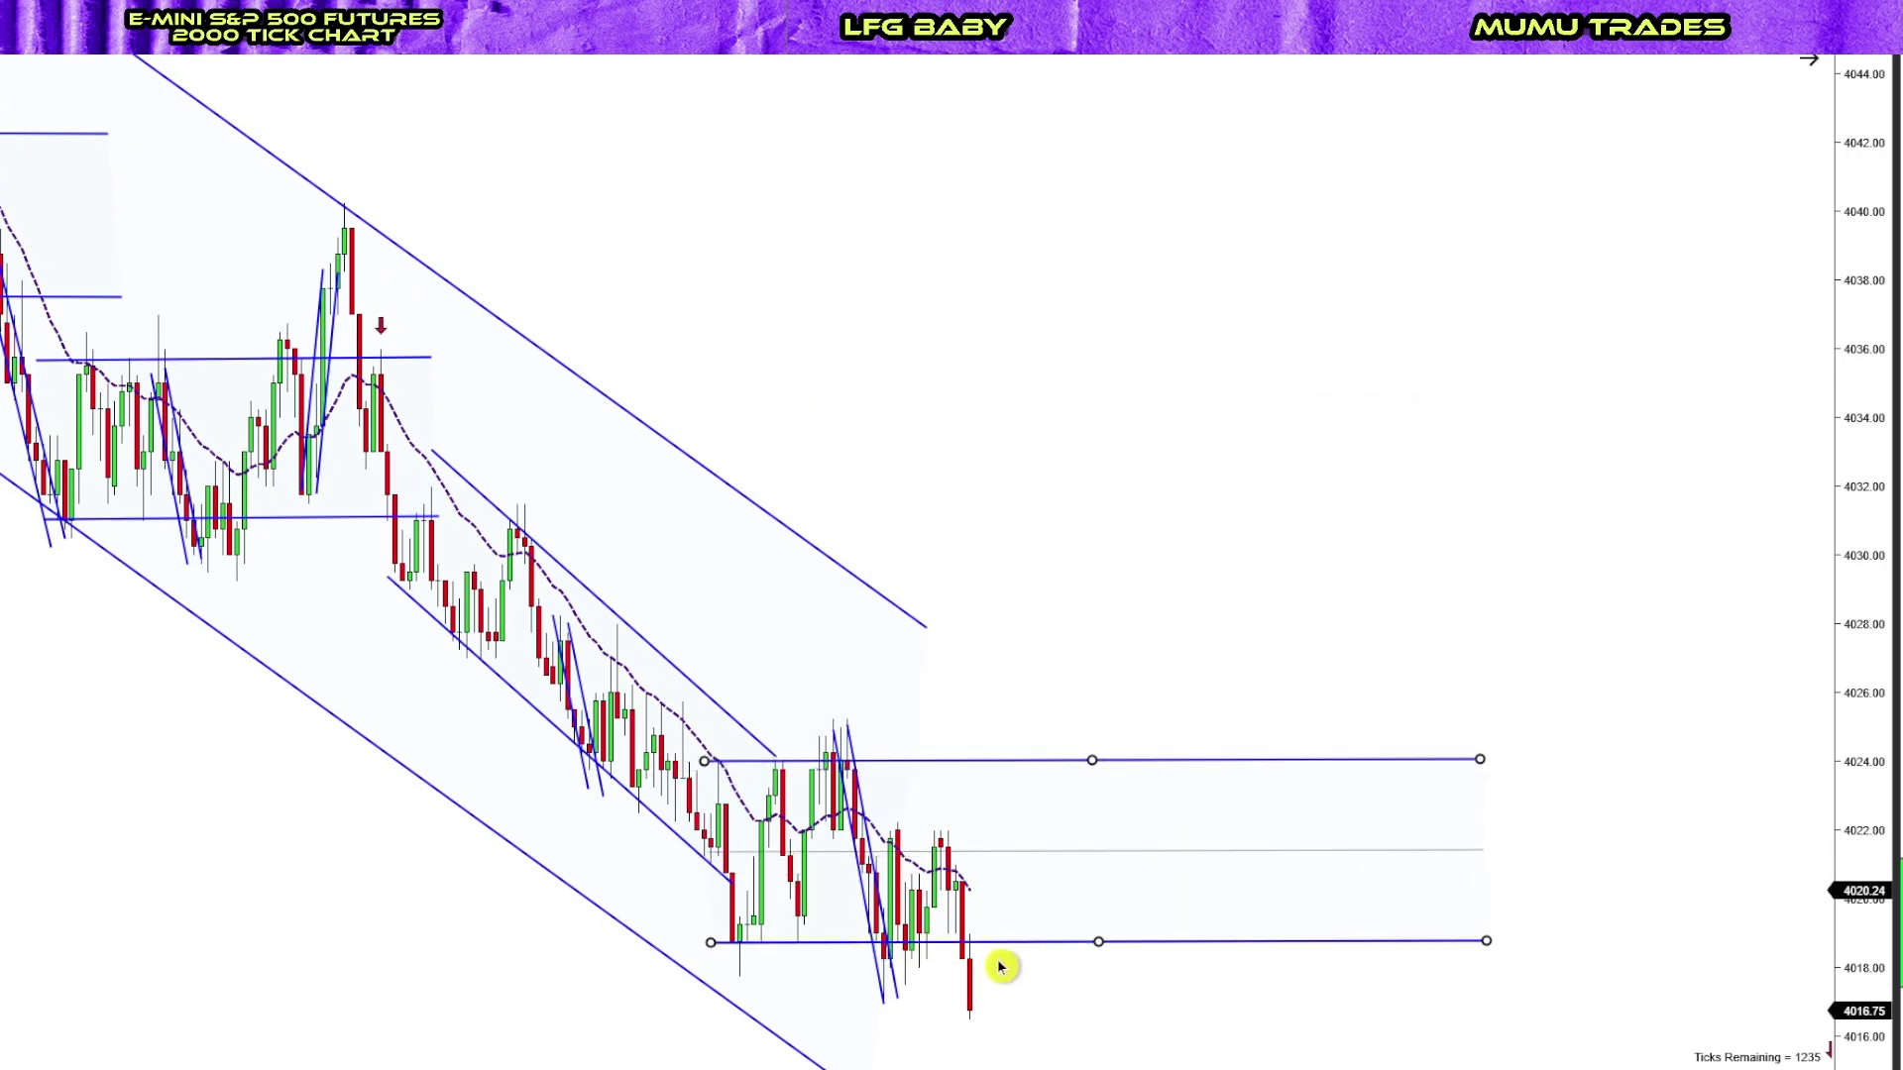
left_click(821, 721)
left_click_drag(904, 765, 905, 774)
left_click(1018, 707)
key("Right")
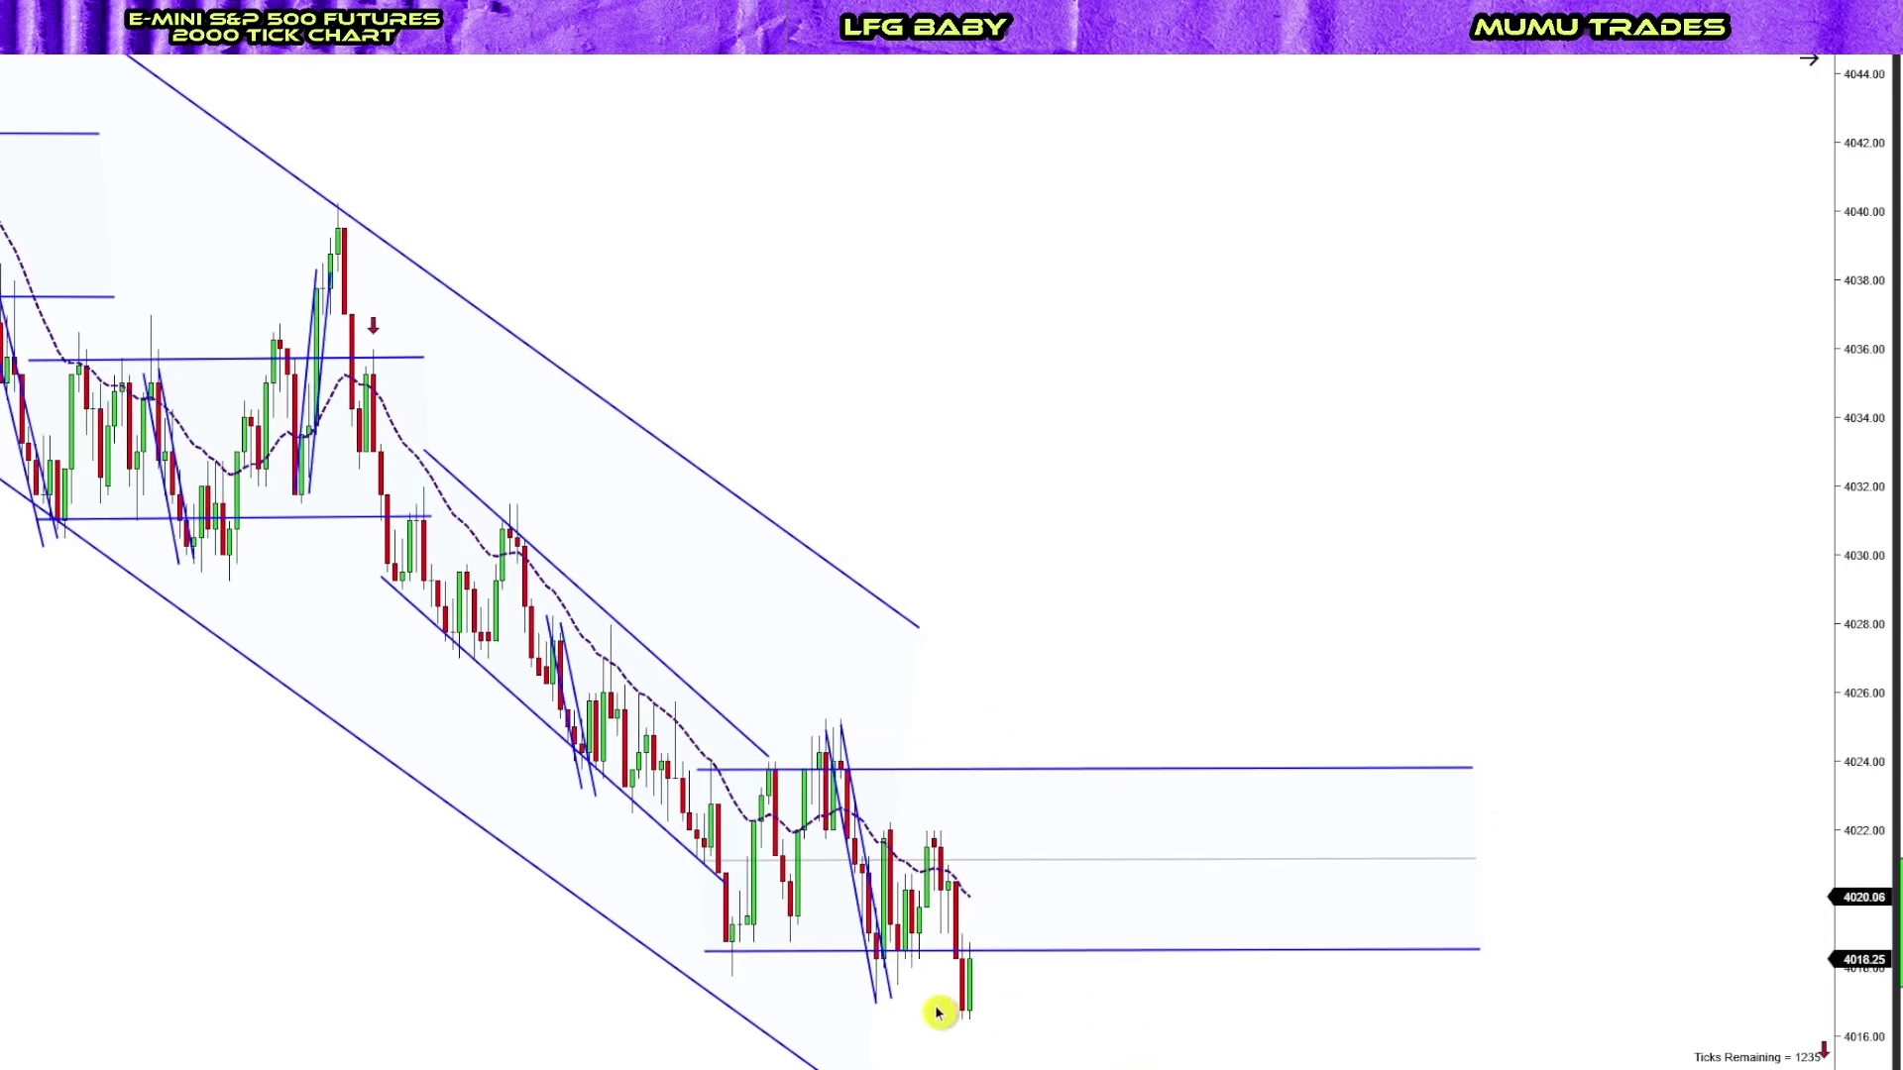
Extend the end point of the wide descending channel along the downtrend to about 4013
left_click_drag(1059, 1006, 949, 984)
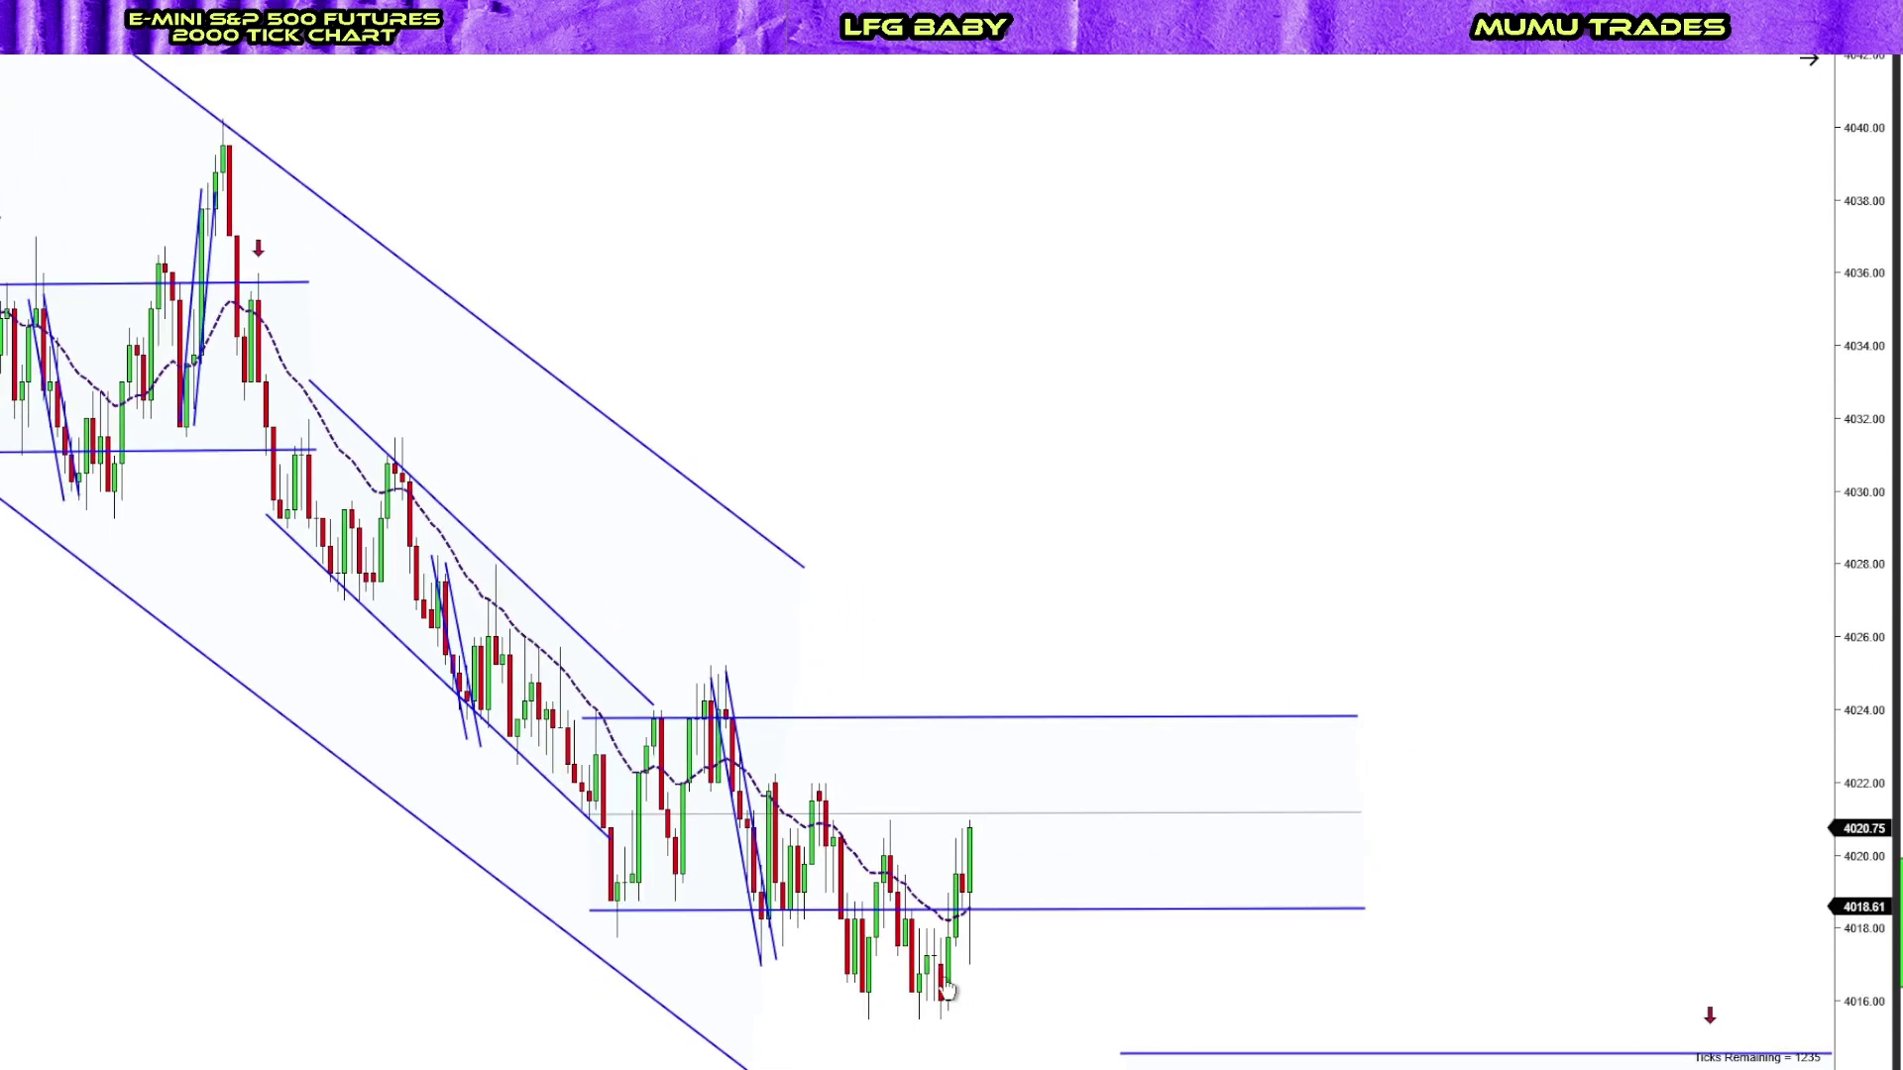
left_click(1004, 1001)
left_click_drag(963, 1069, 1179, 1069)
left_click(867, 773)
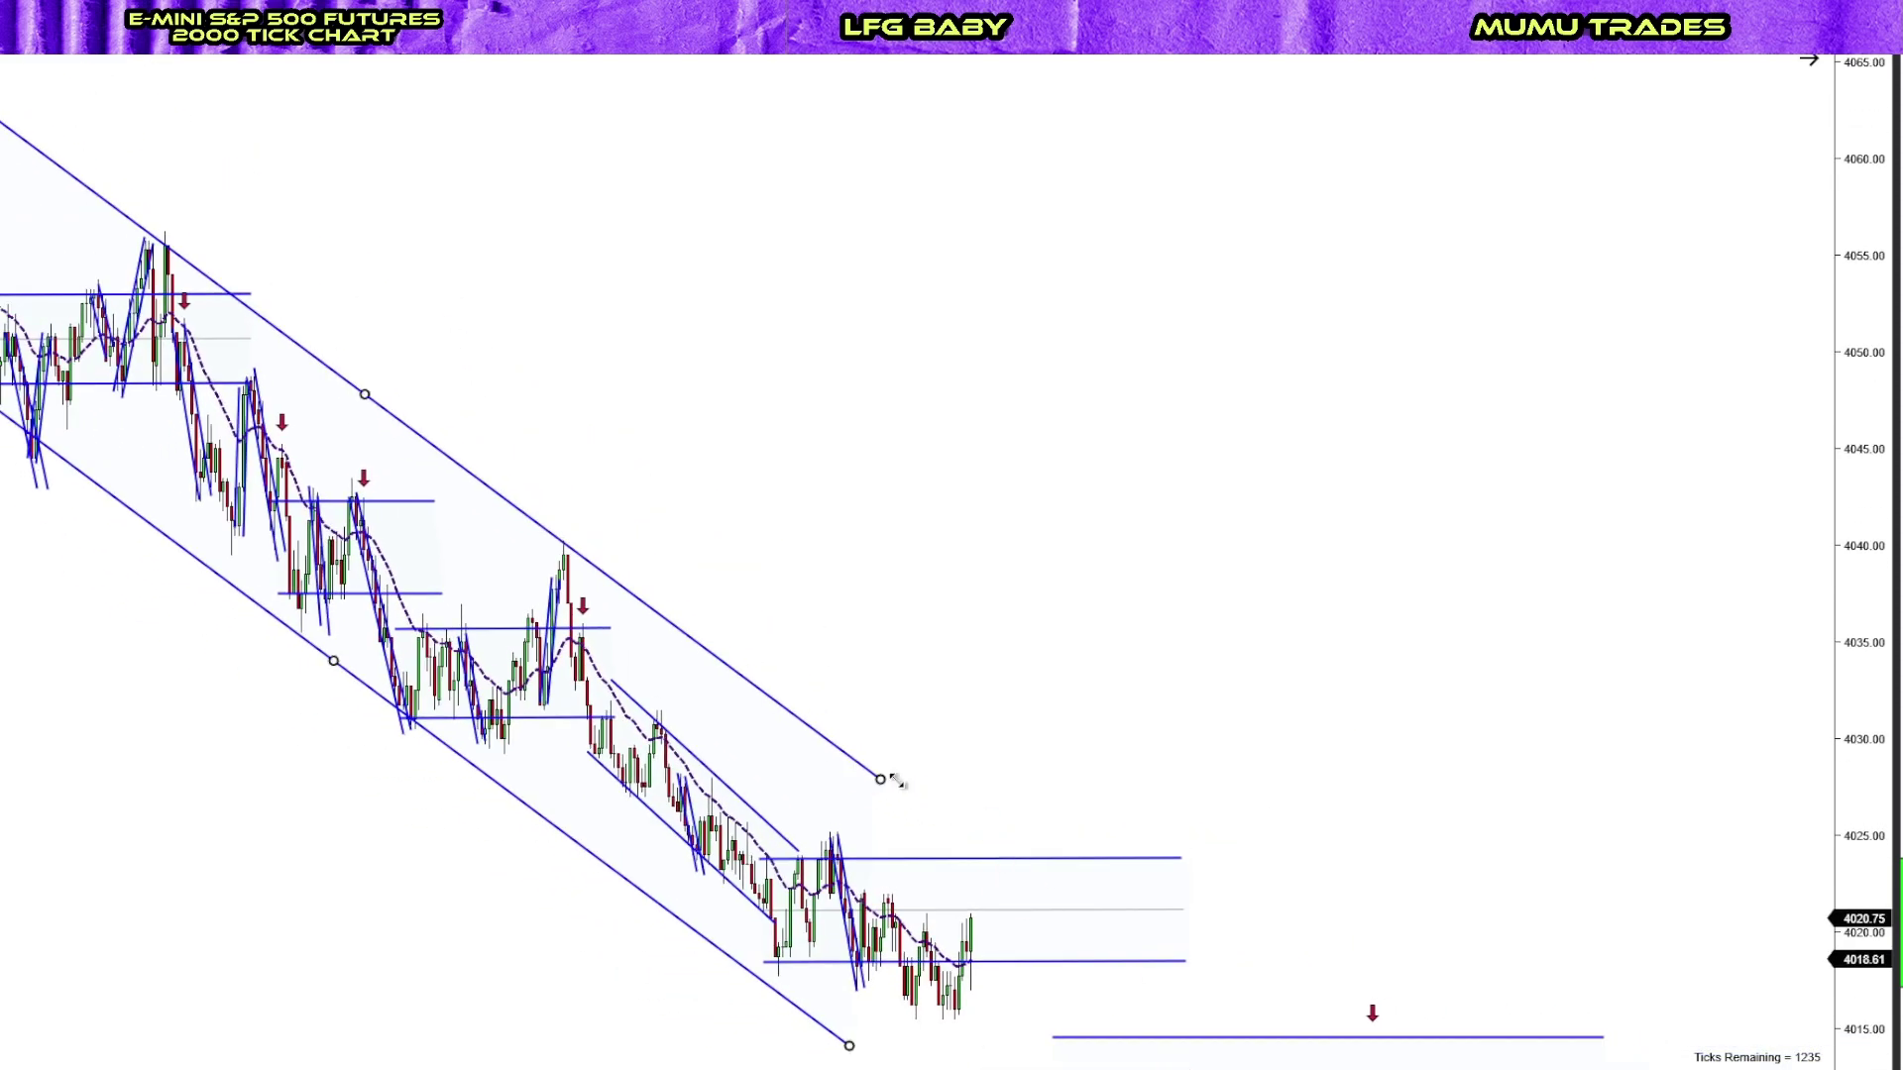
left_click_drag(881, 778, 496, 972)
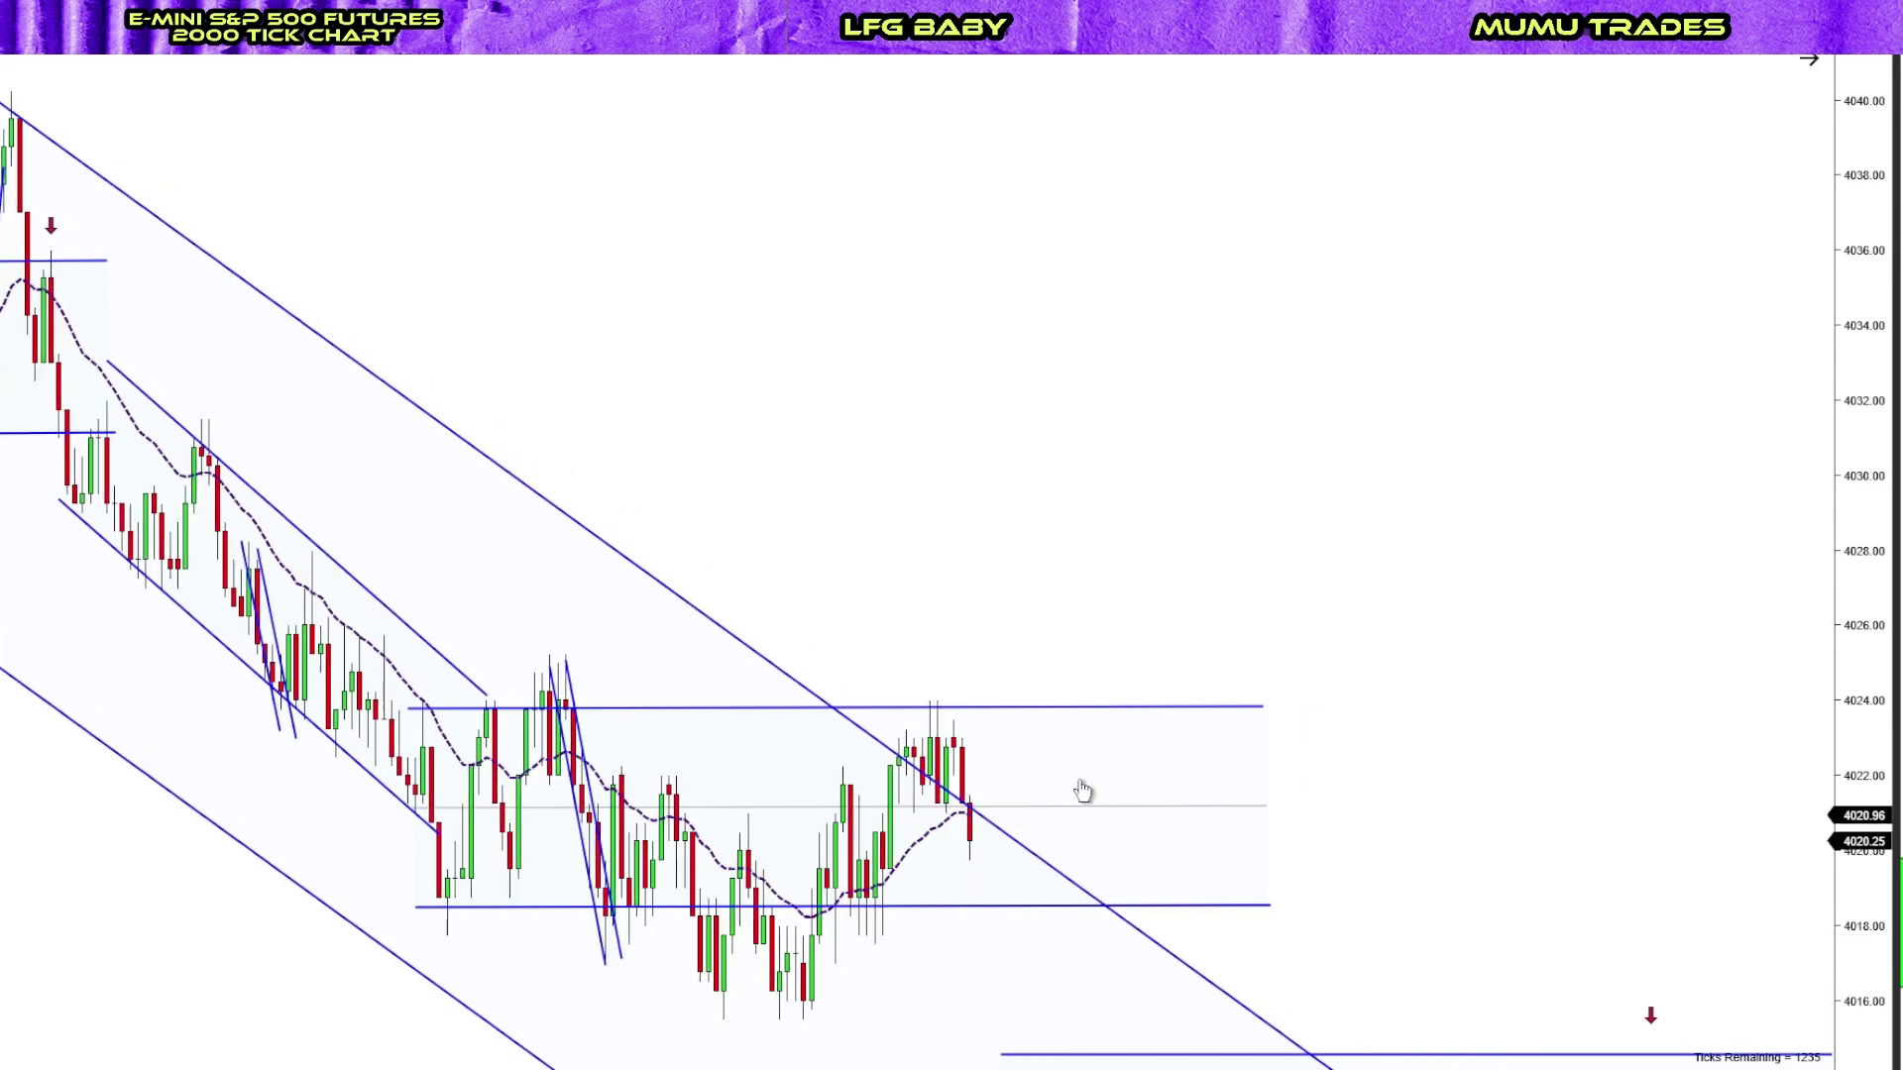
Draw a steep descending channel over the drop from about 4023 to 4017 at the end of the horizontal range
left_click(1027, 783)
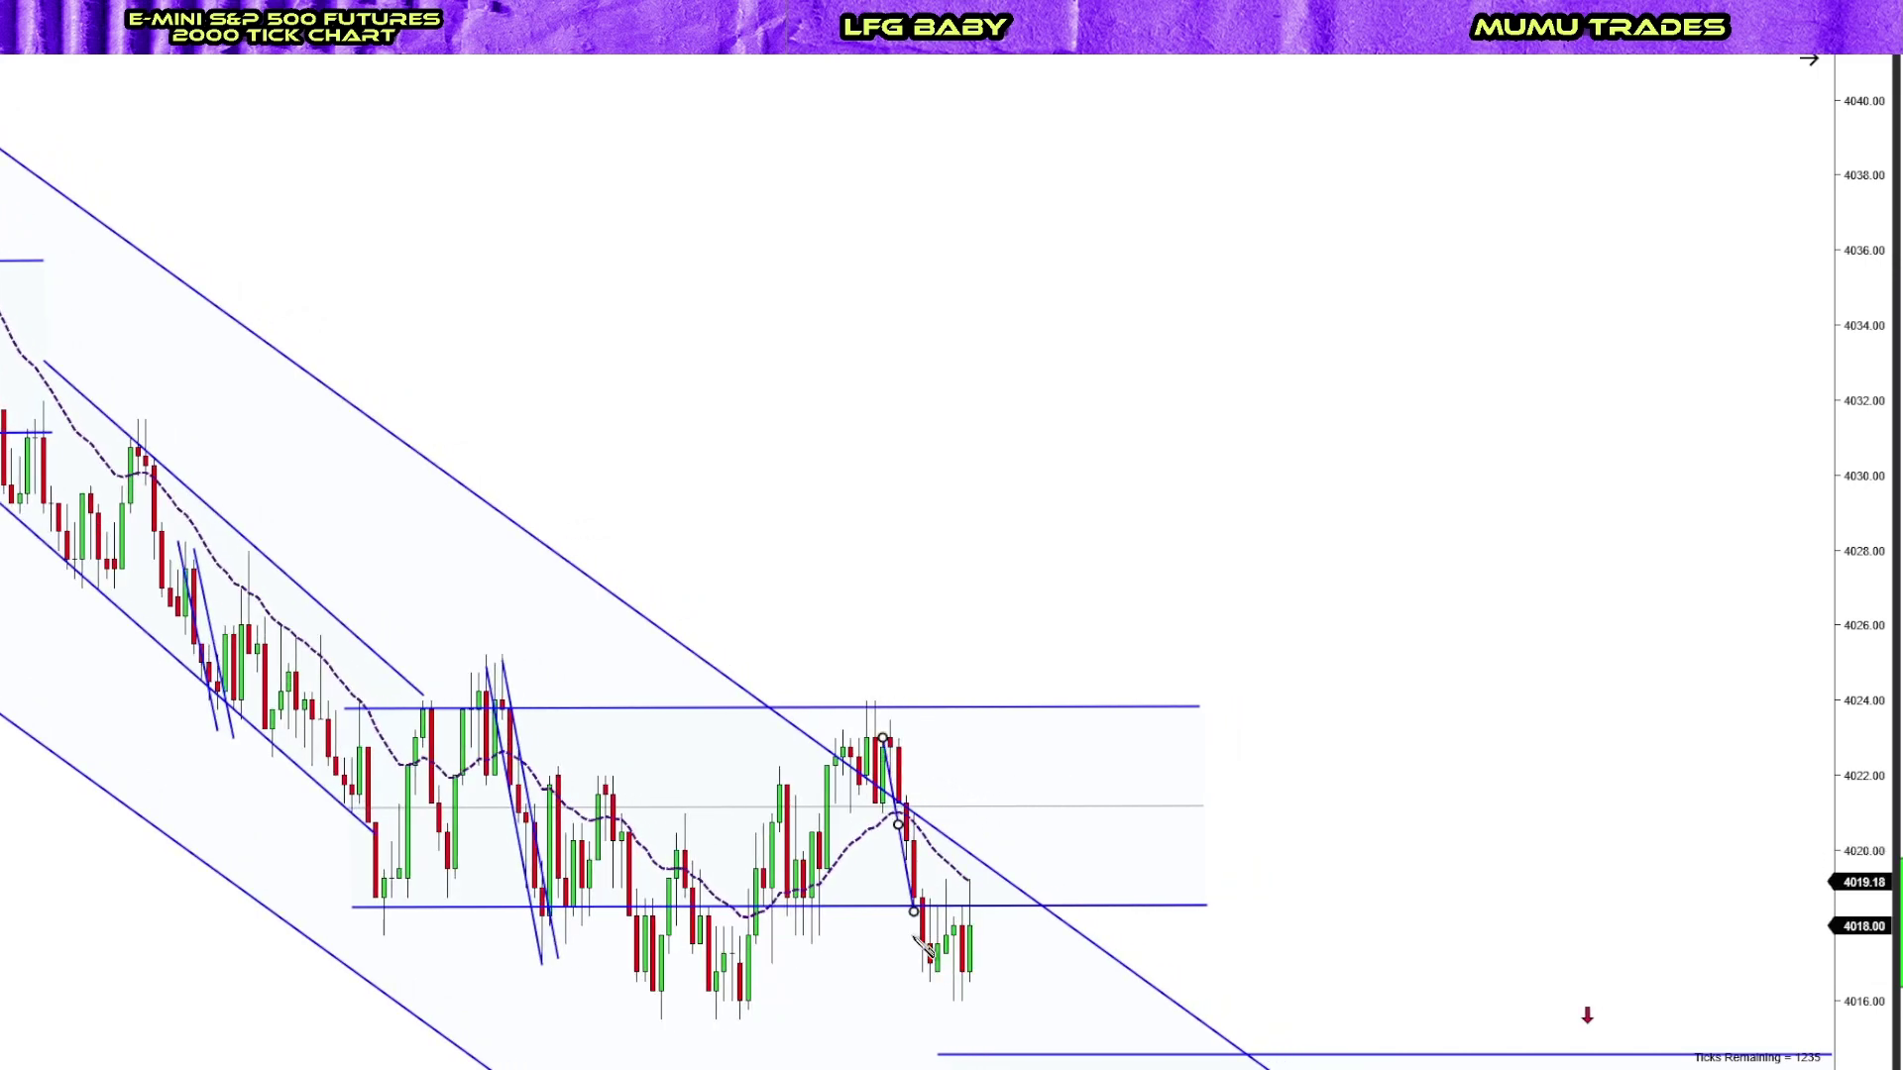
left_click(921, 968)
left_click(900, 730)
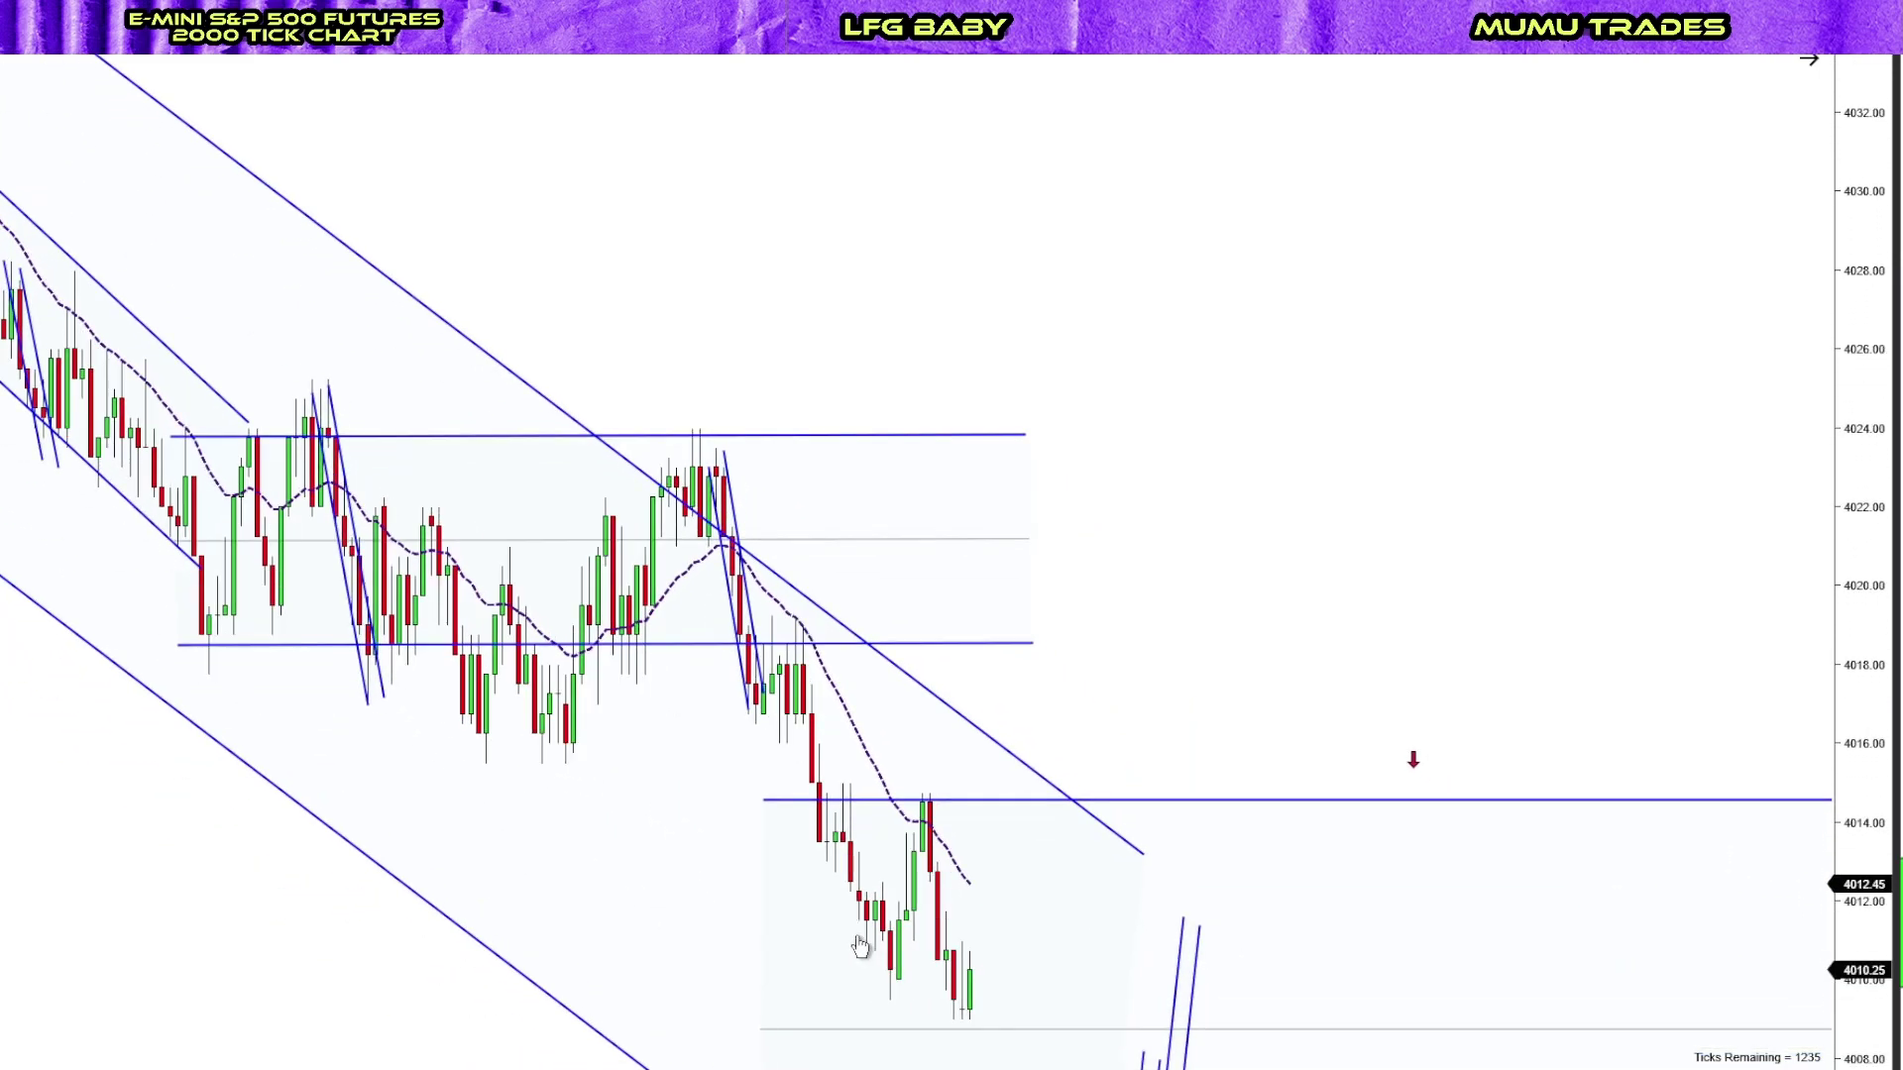
Move the large horizontal channel up clear of the latest candles, to between about 4021 and 4033
left_click_drag(810, 930, 684, 904)
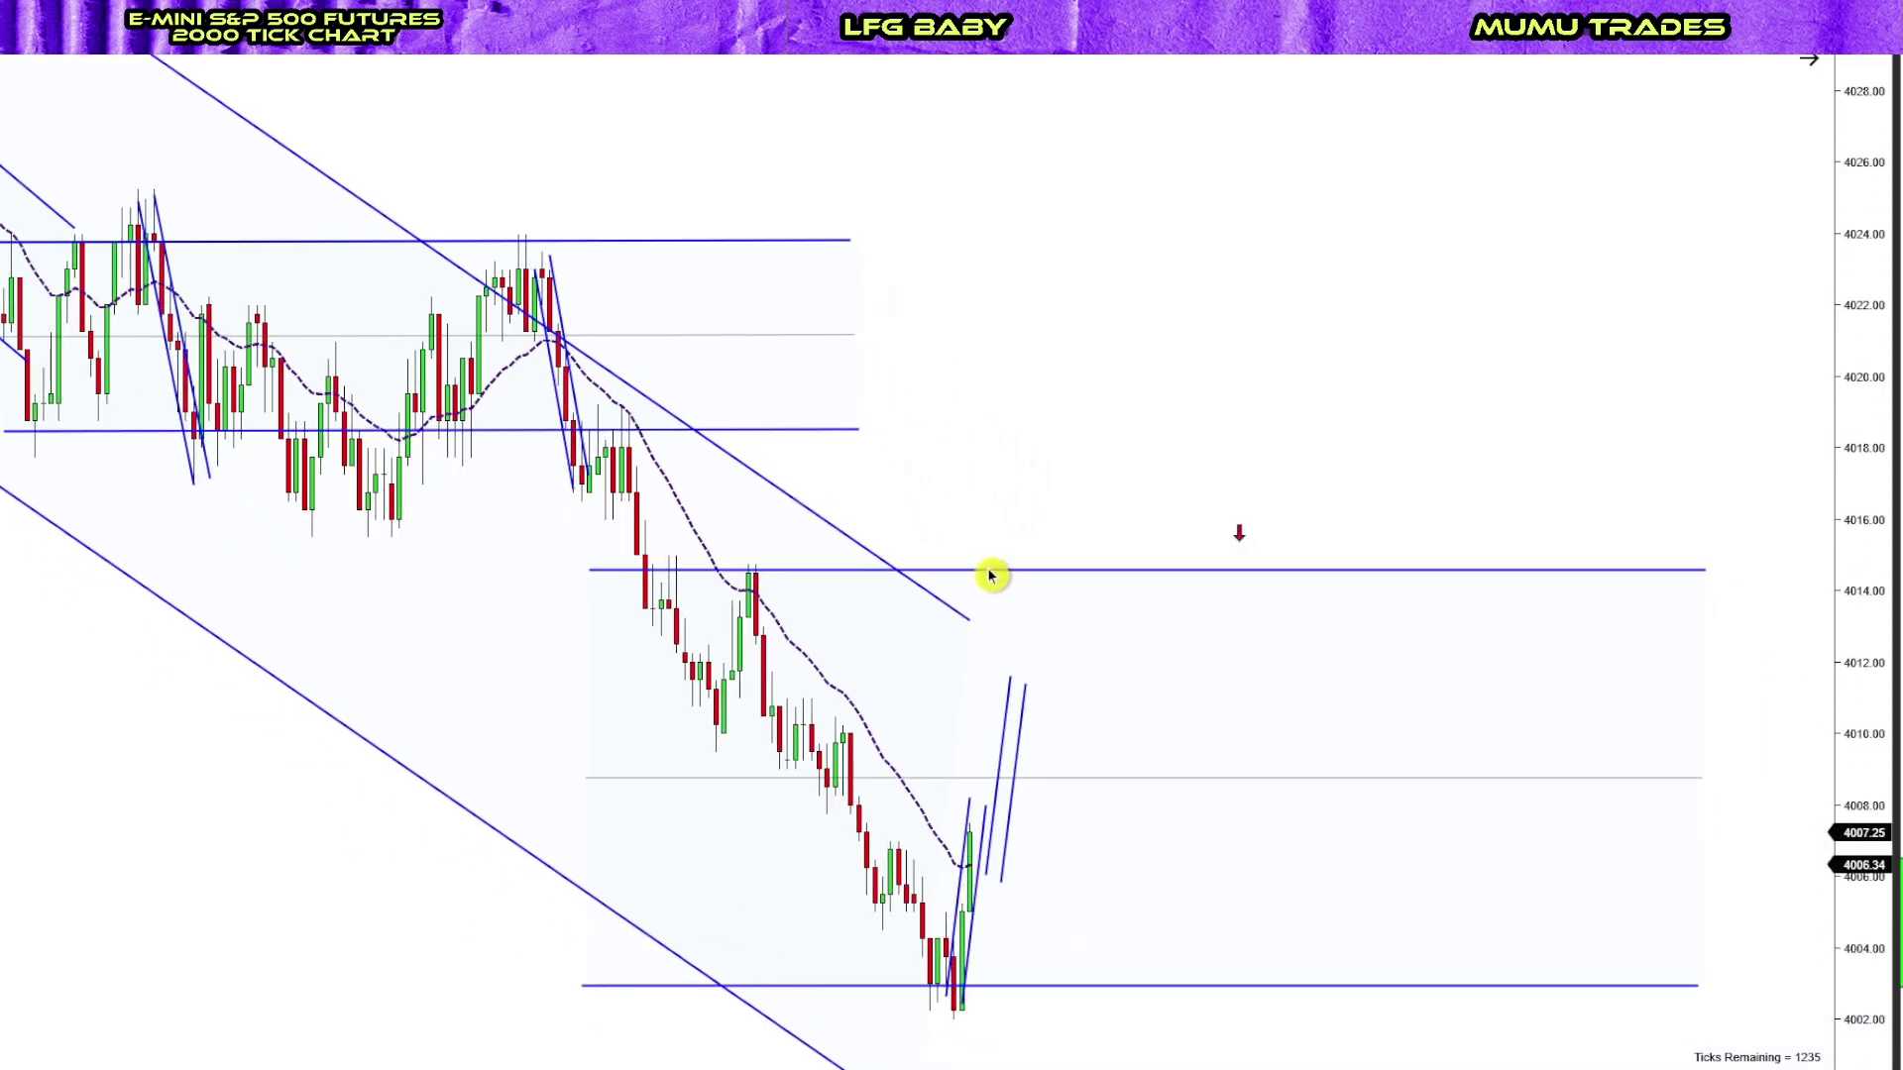
mouse_move(991, 575)
left_mouse_down()
mouse_move(1126, 89)
mouse_move(1104, 237)
left_mouse_up()
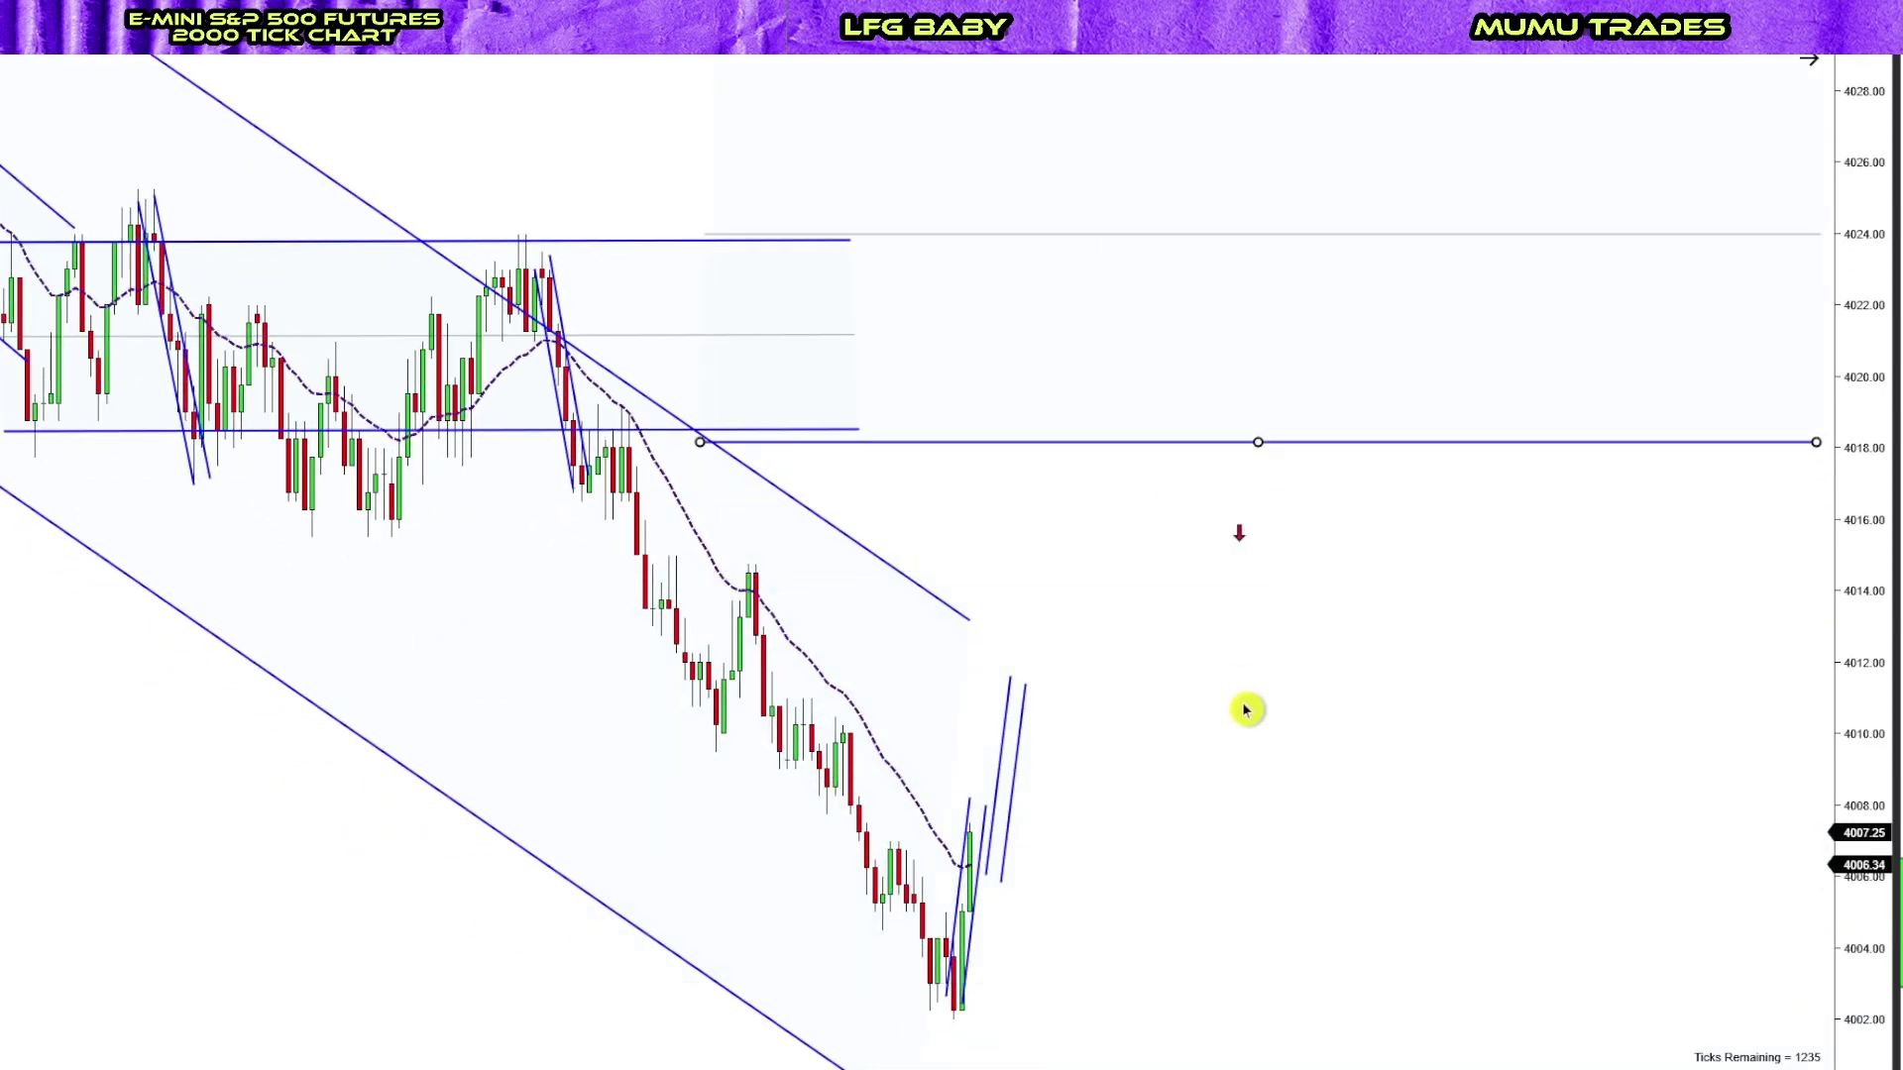
left_click_drag(1071, 437, 1060, 328)
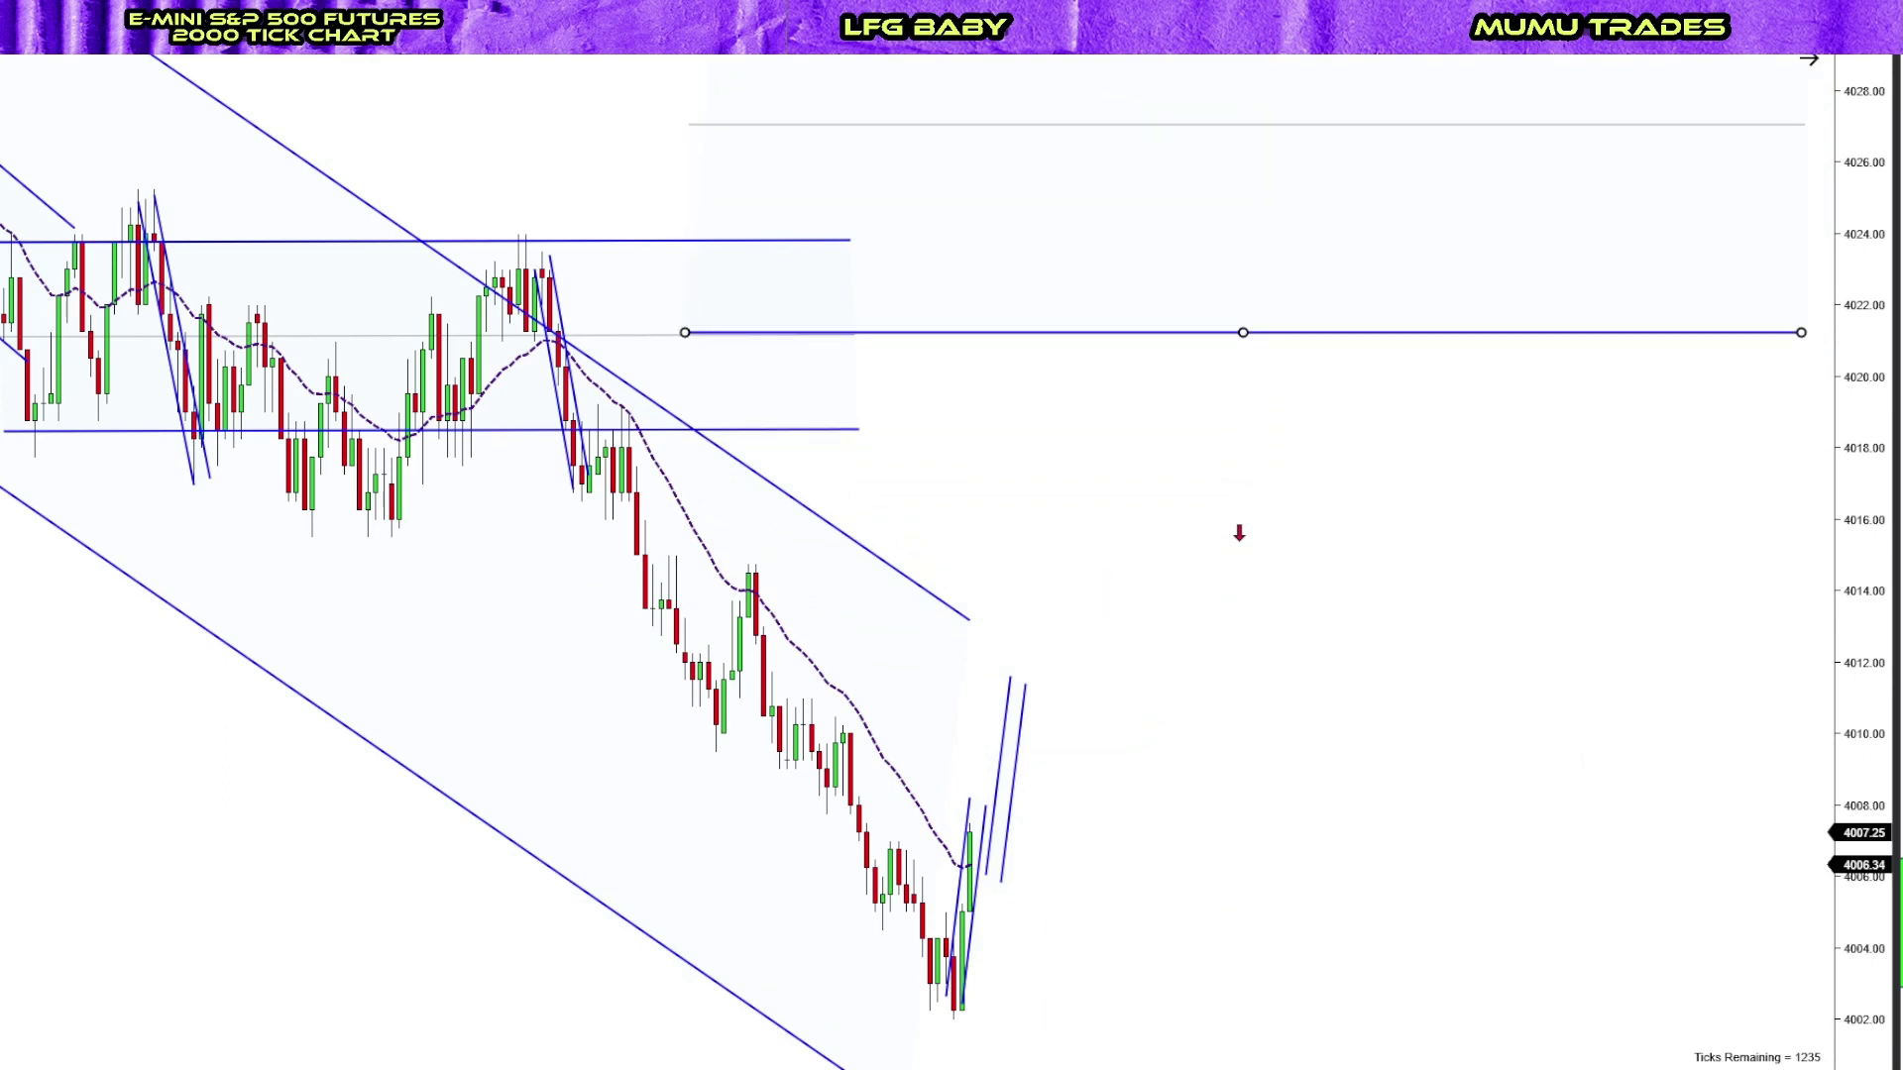
Make the 50% price level visible on the wide descending trend channel and apply the change
double_click(915, 599)
scroll(991, 575, "down", 2)
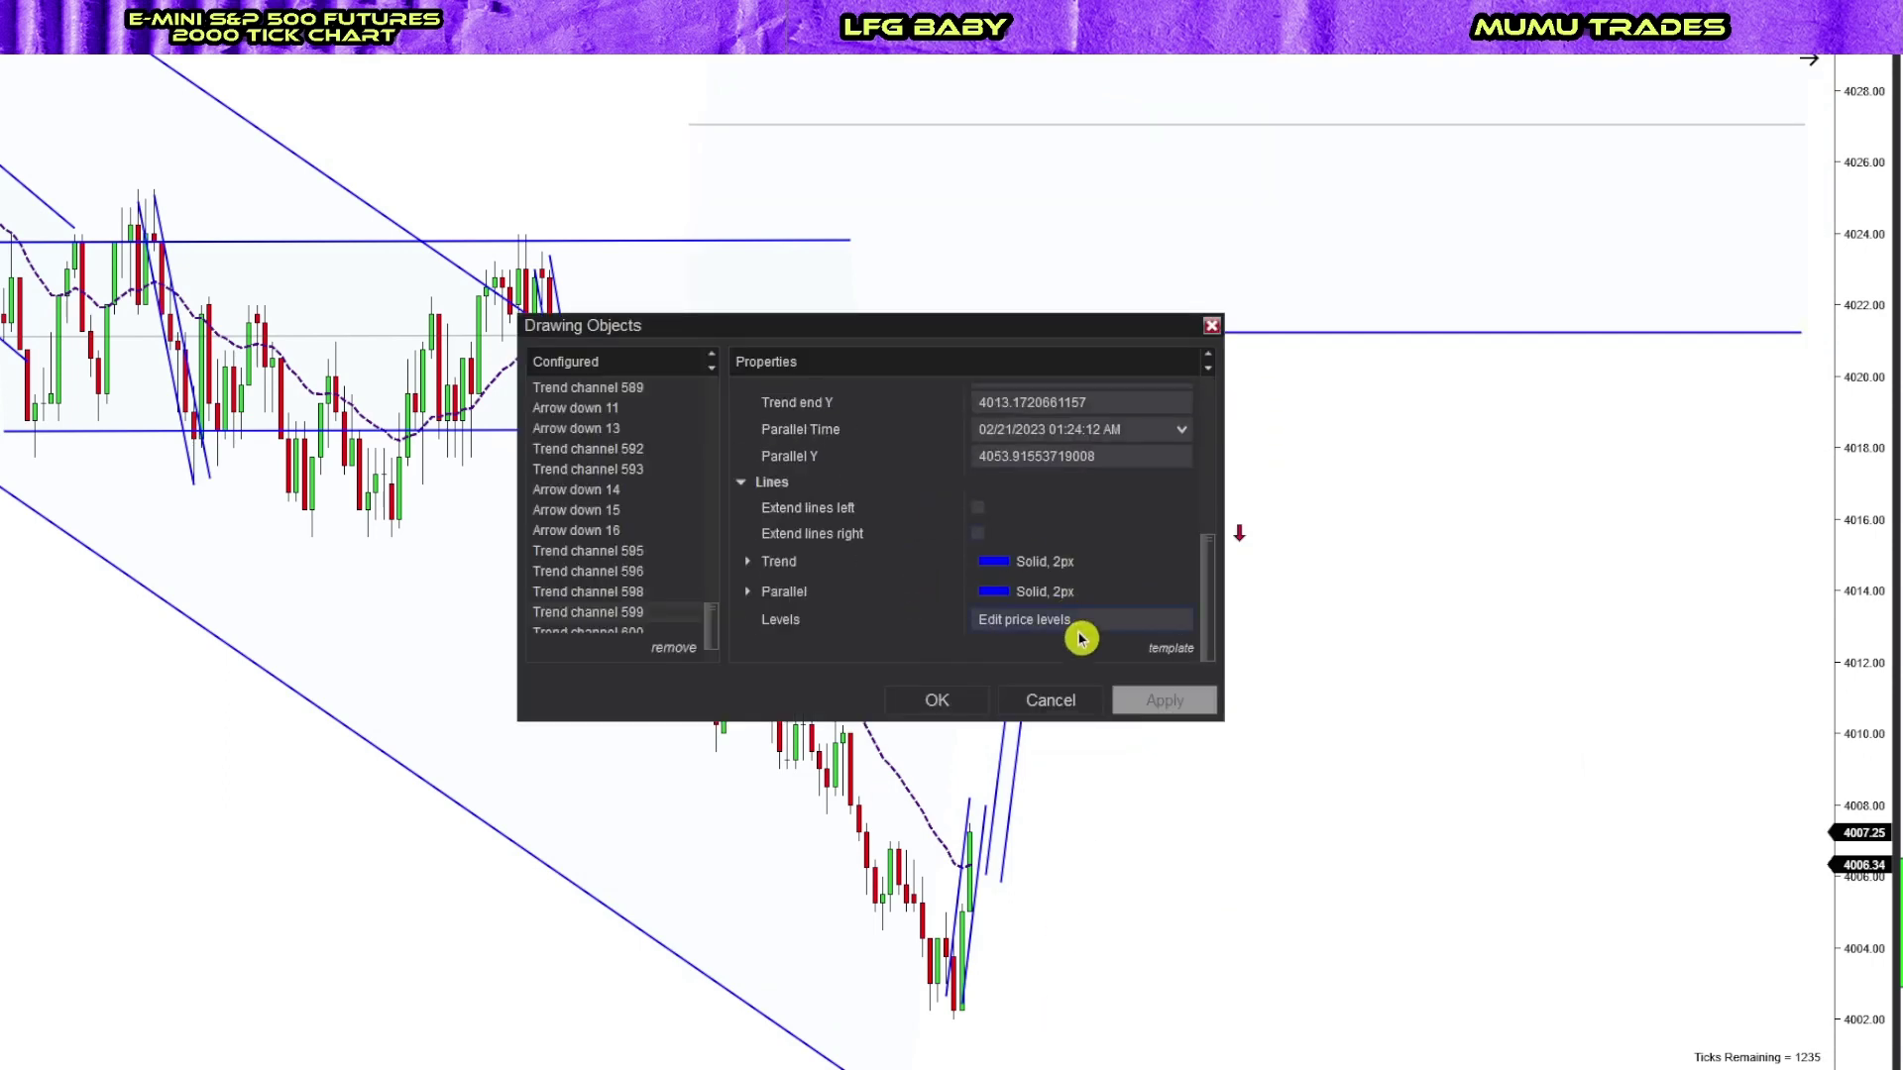
left_click(1031, 620)
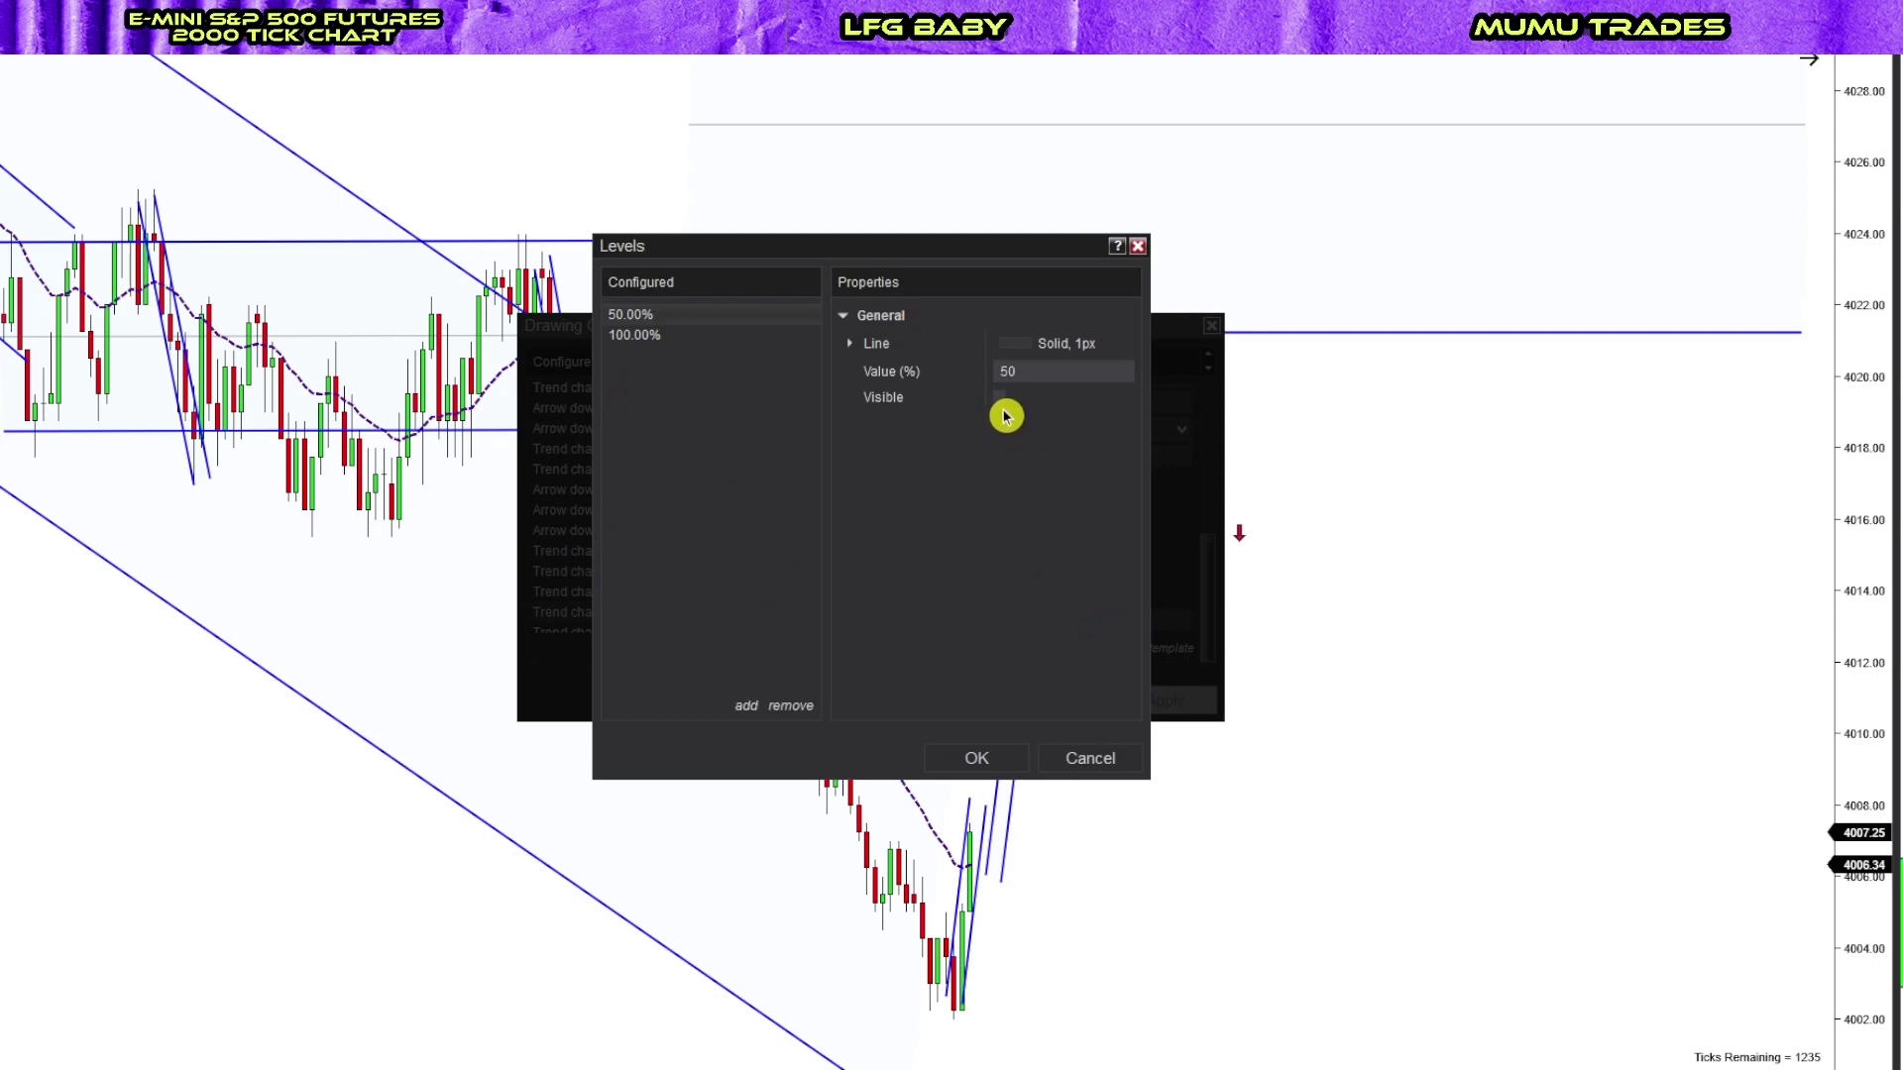
left_click(1008, 753)
left_click(1128, 705)
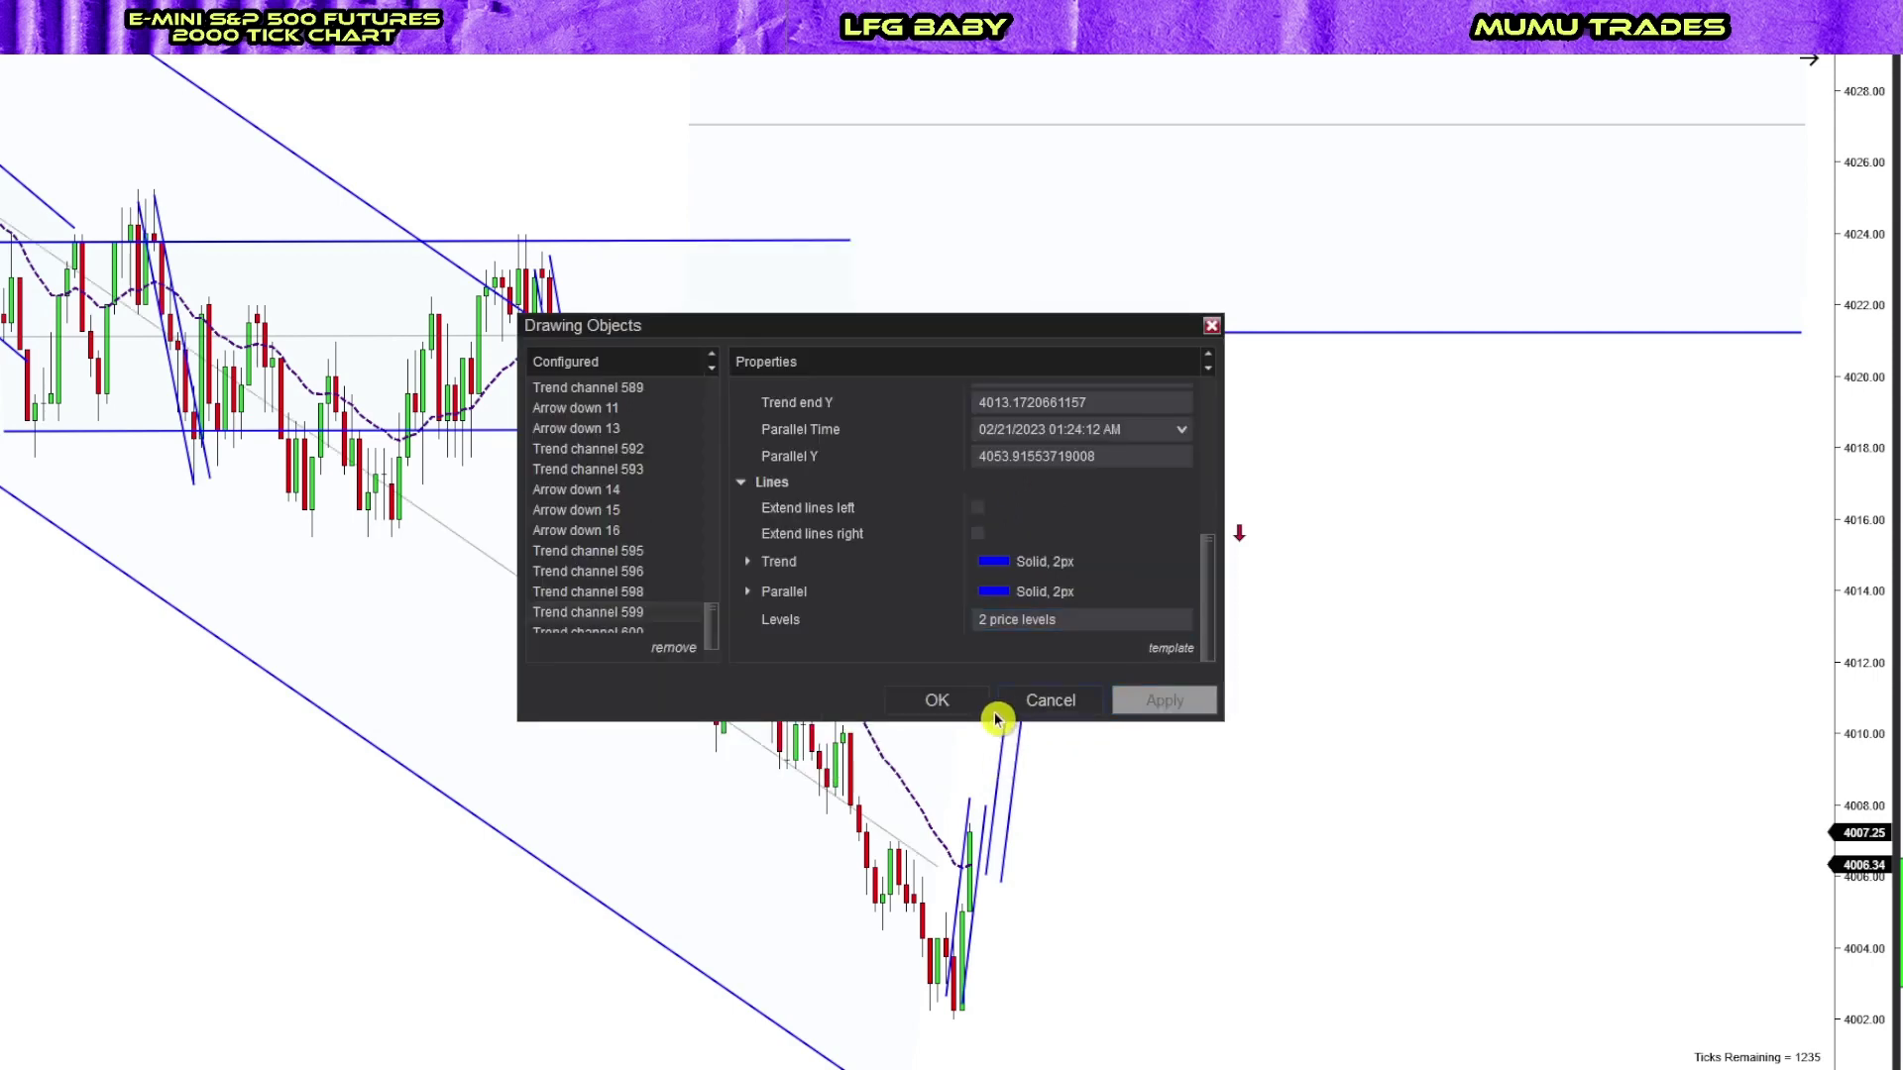
left_click(937, 699)
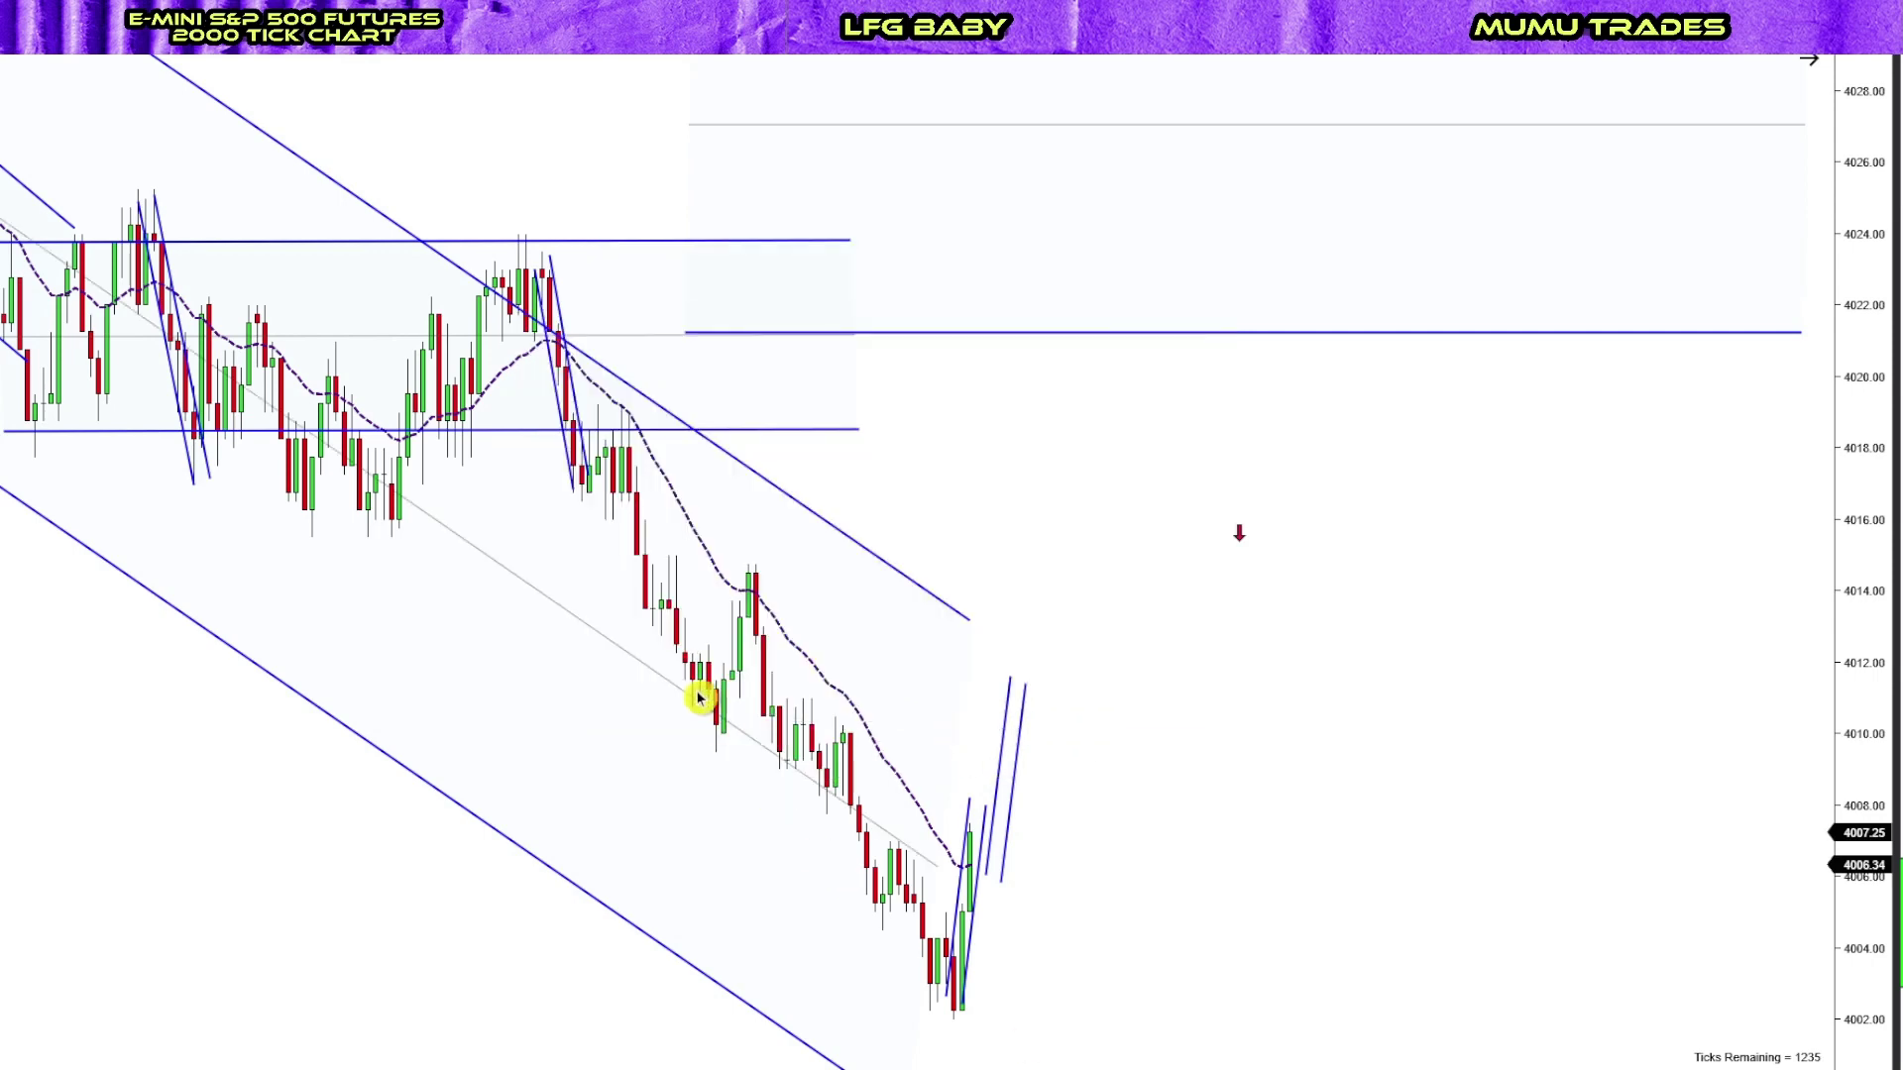
Extend the end point of the wide descending channel further past the latest candles to about 4001
left_click_drag(912, 591, 1626, 1054)
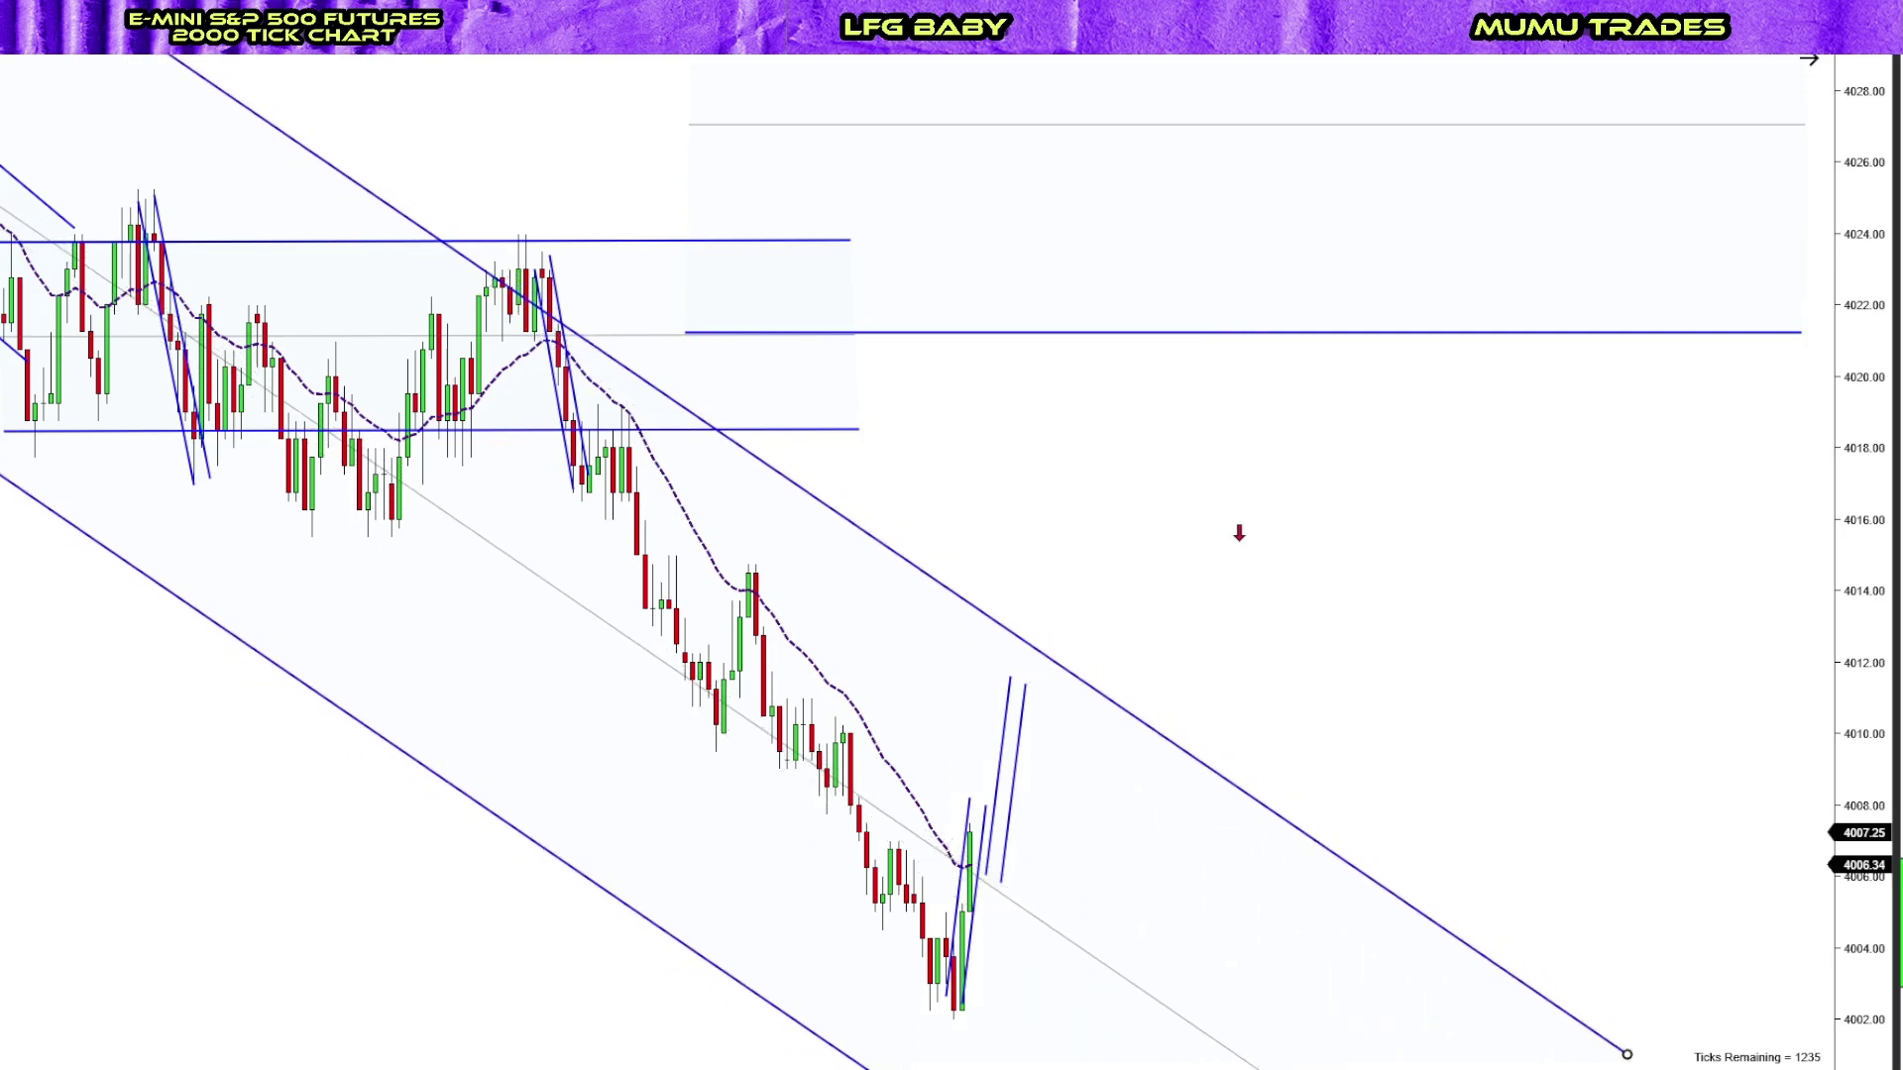
key("ctrl+Down")
key("ctrl+Down")
key("ctrl+Down")
key("ctrl+Down")
key("ctrl+Down")
key("ctrl+Down")
key("ctrl+Down")
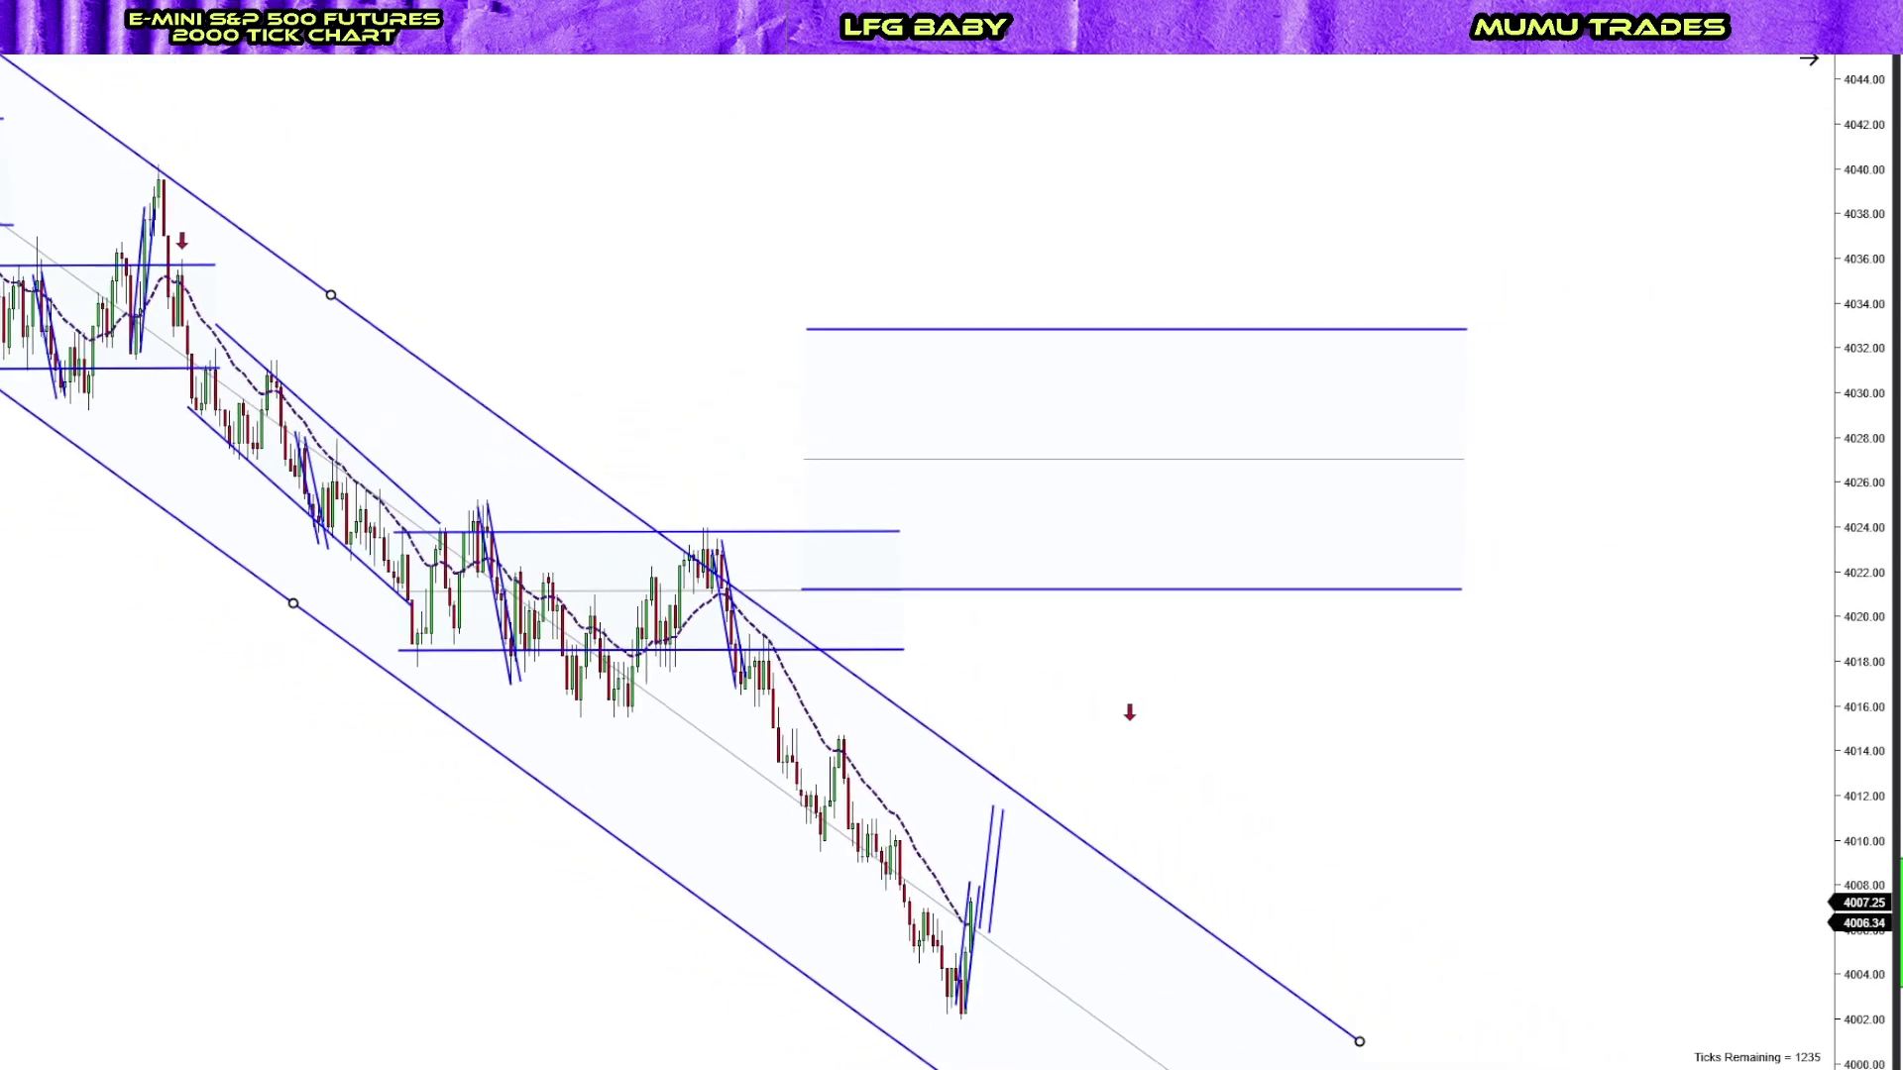
scroll(951, 555, "up", 8)
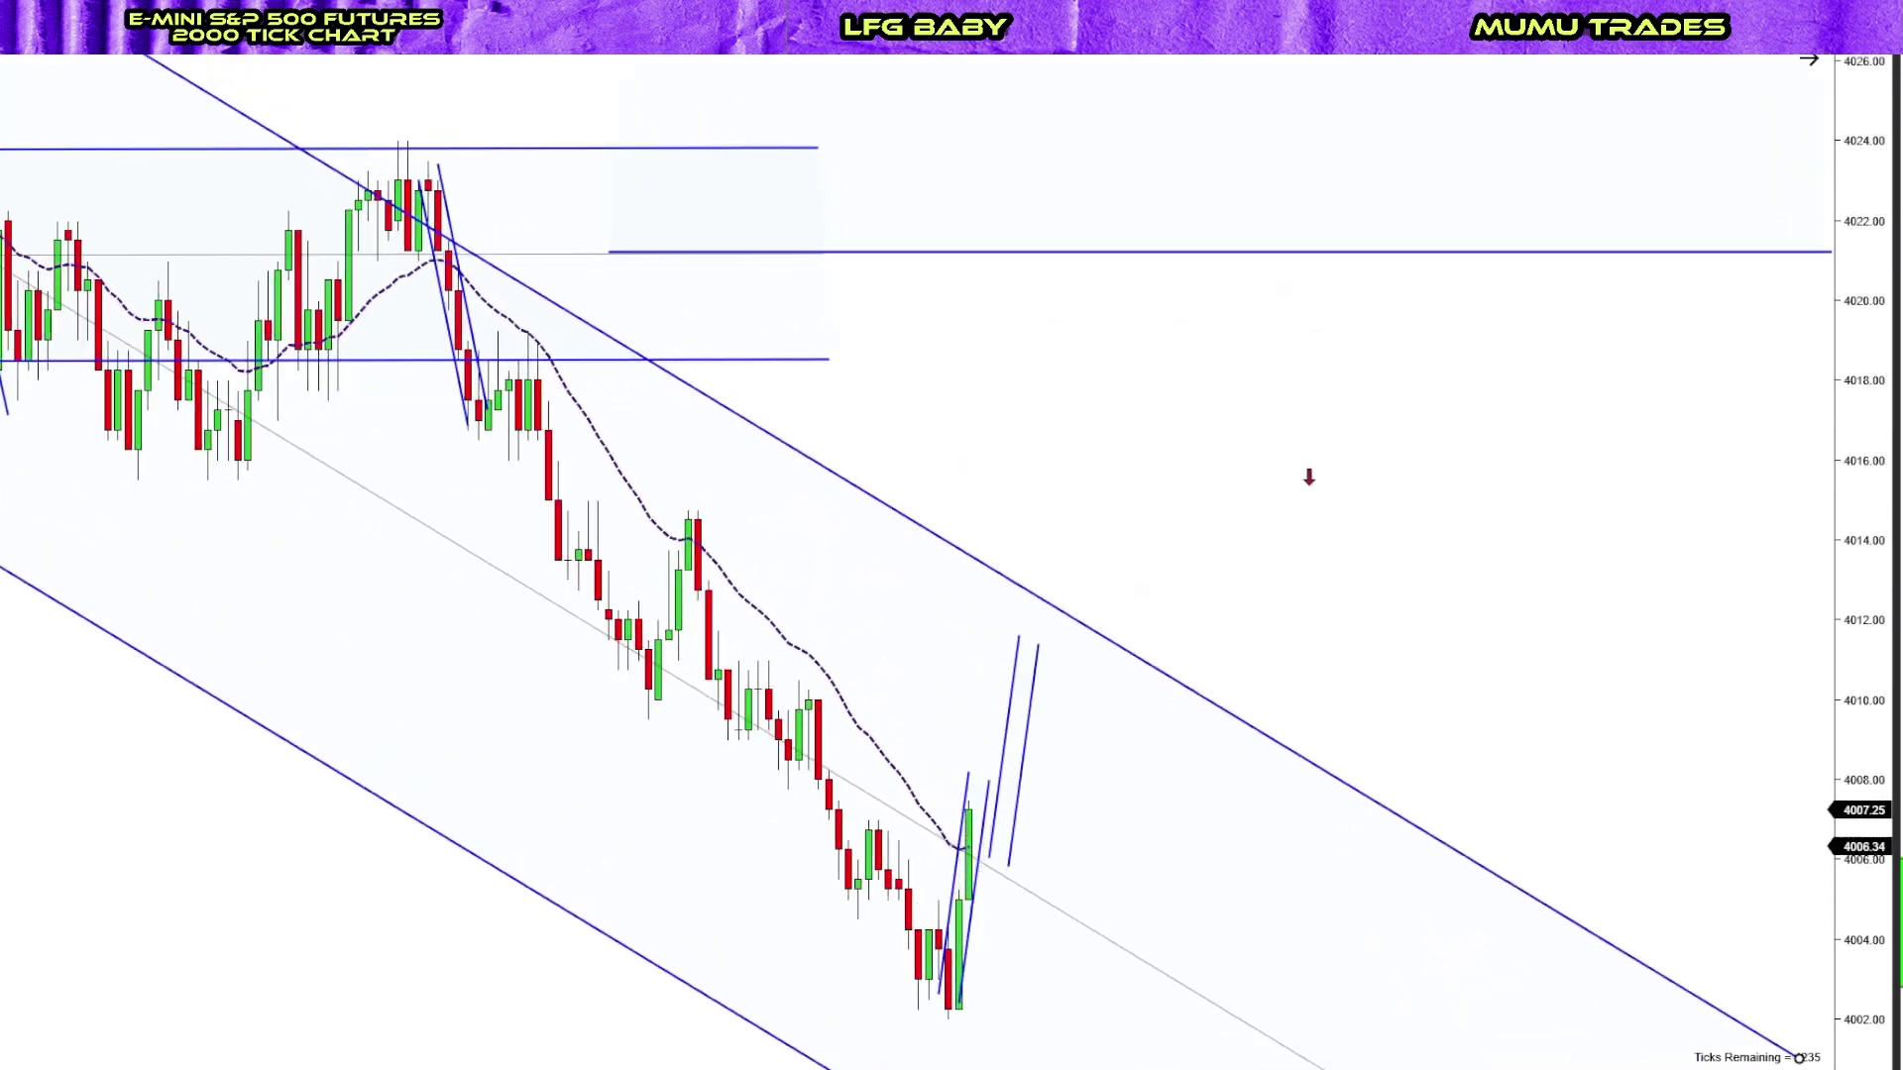
left_click_drag(1018, 1066, 1305, 1056)
key("ctrl+Up")
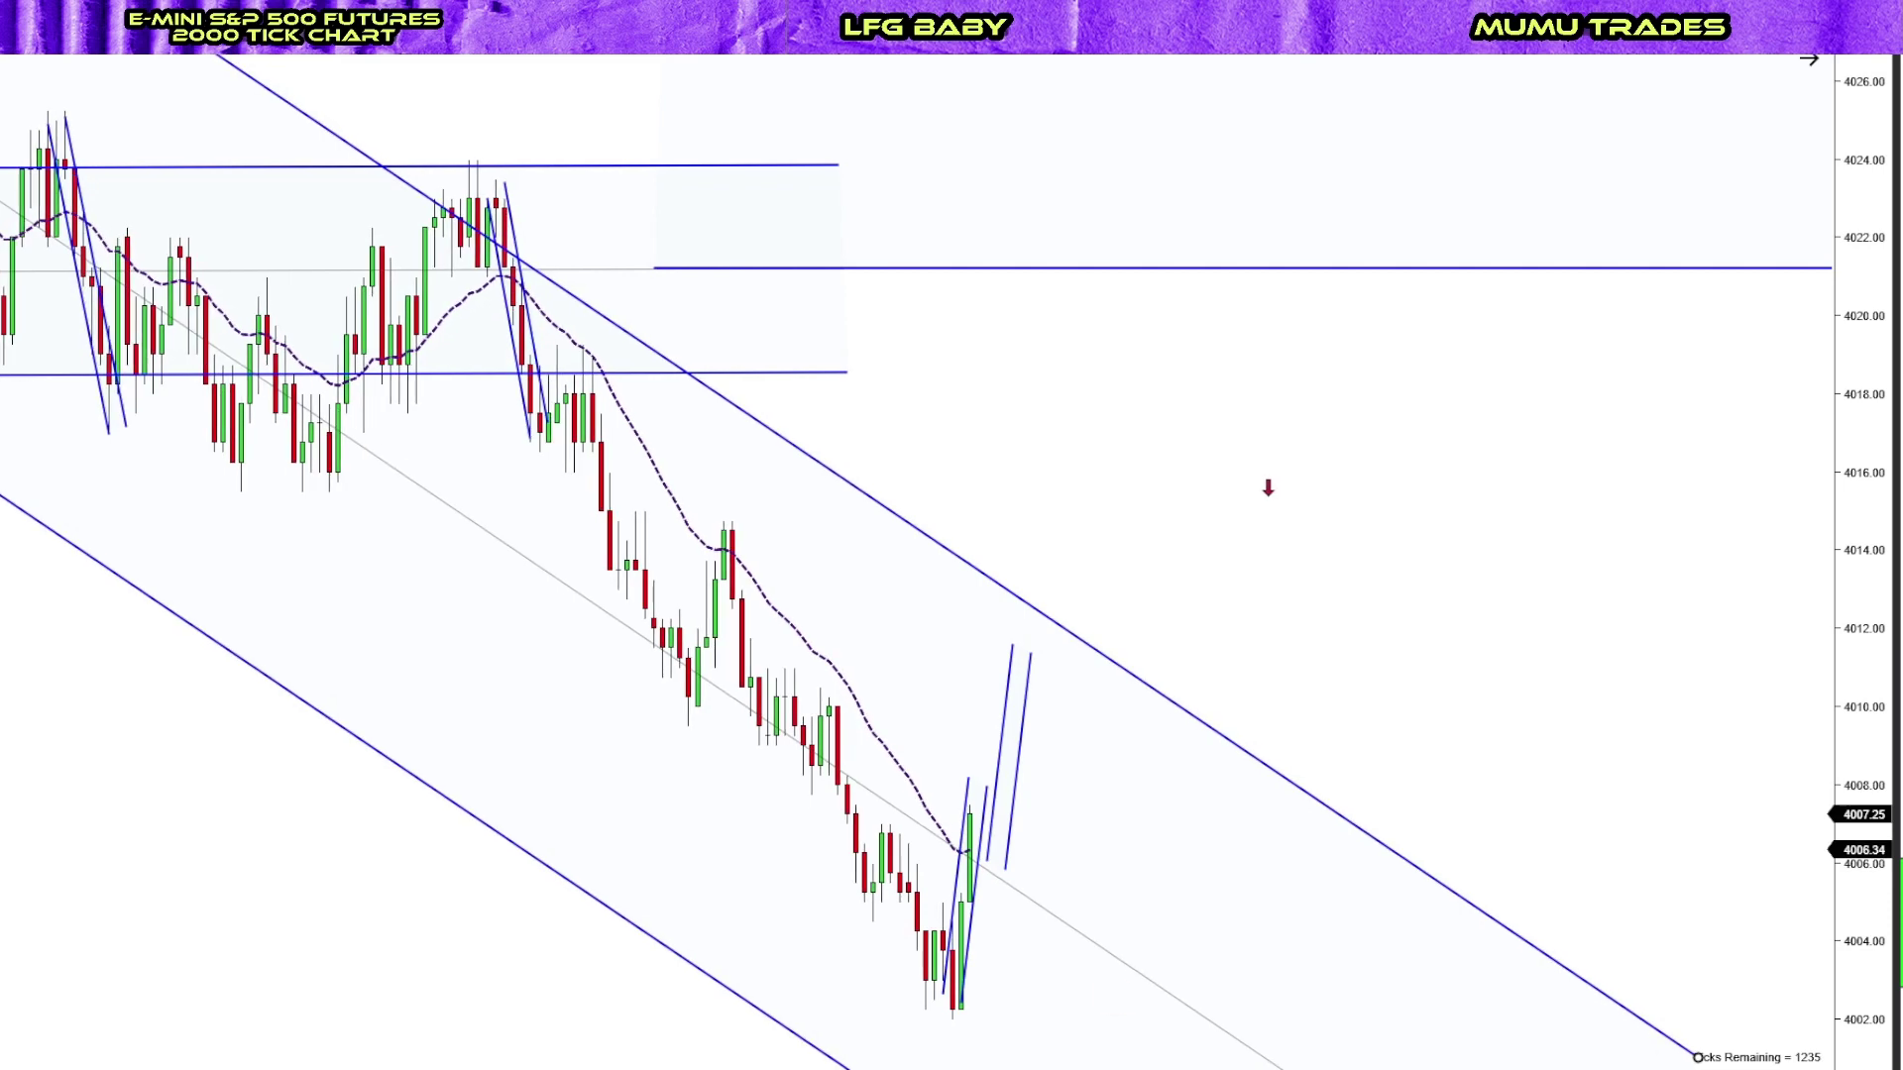
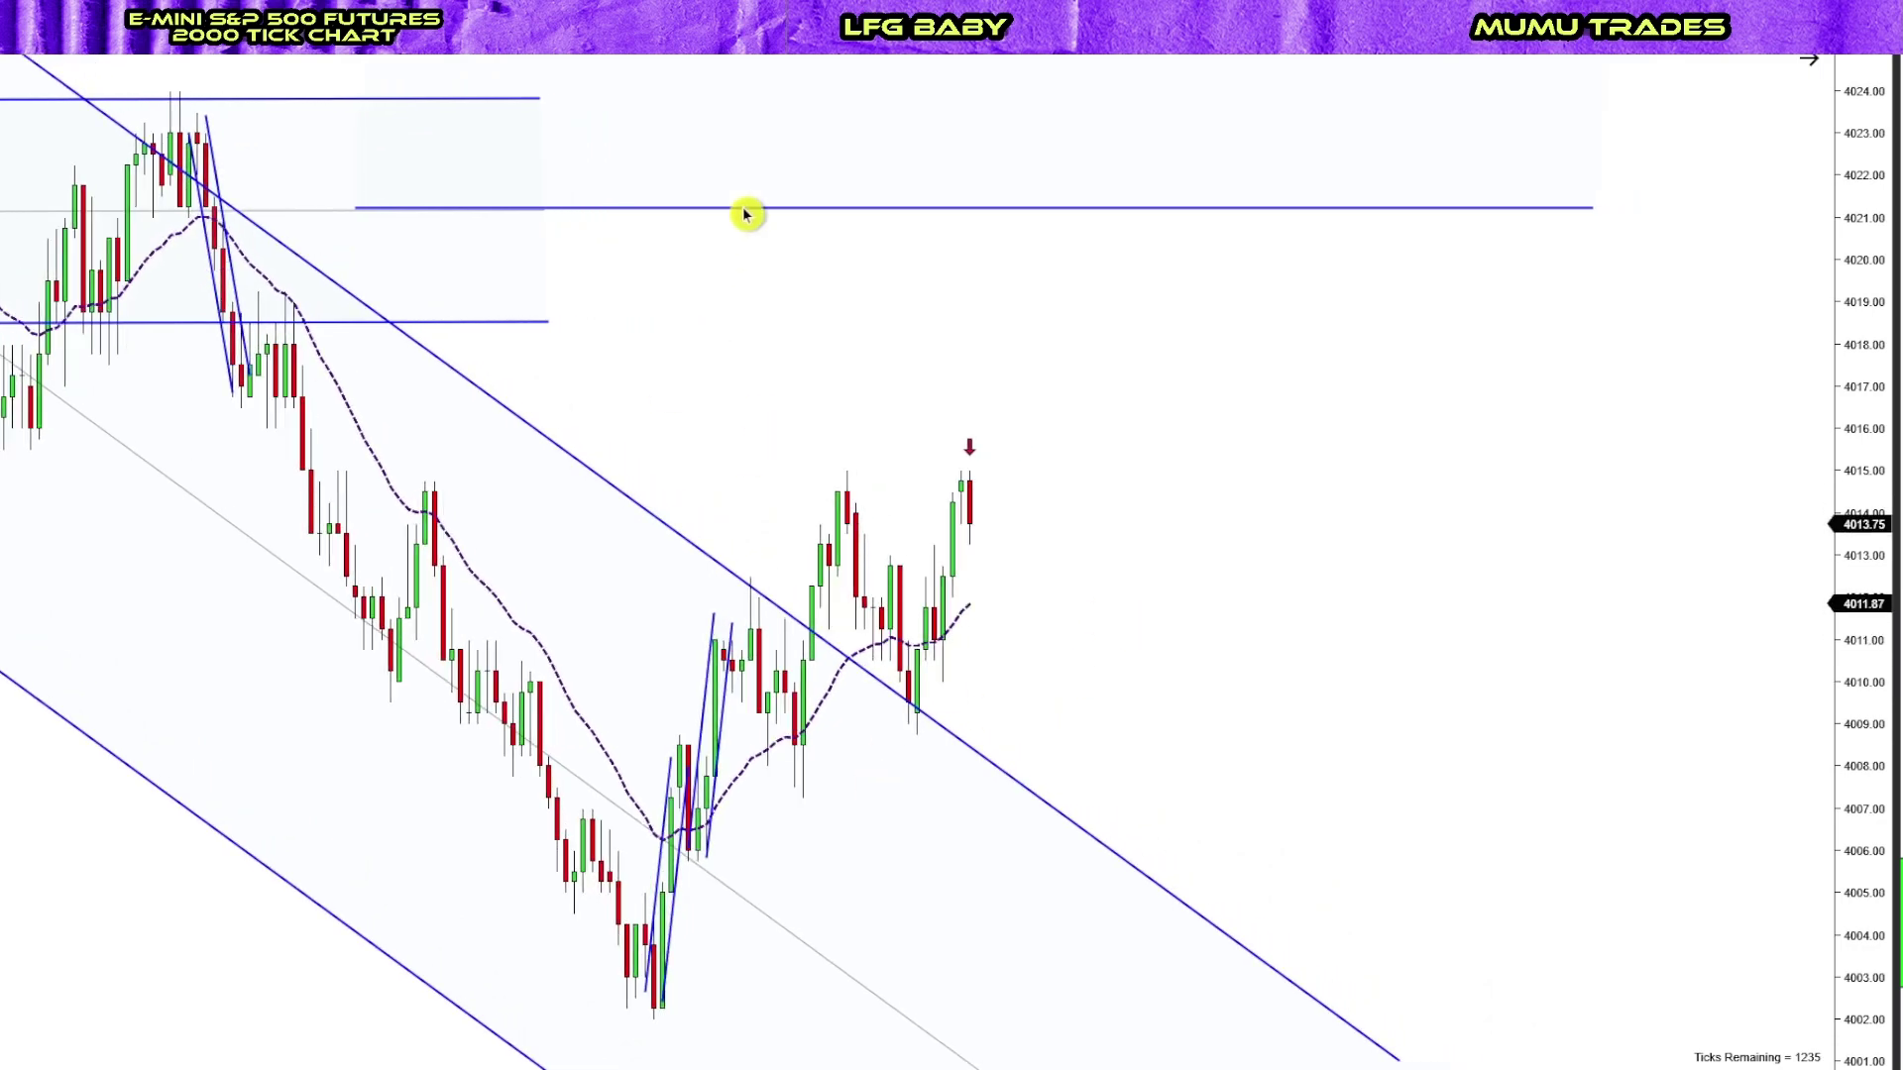
Shift the large horizontal channel forward in time at about 4021 and view its drawing properties without changing them
mouse_move(747, 214)
left_mouse_down()
mouse_move(858, 264)
mouse_move(832, 666)
mouse_move(1135, 209)
mouse_move(1120, 208)
left_mouse_up()
key("ctrl+Down")
key("ctrl+Down")
key("ctrl+Down")
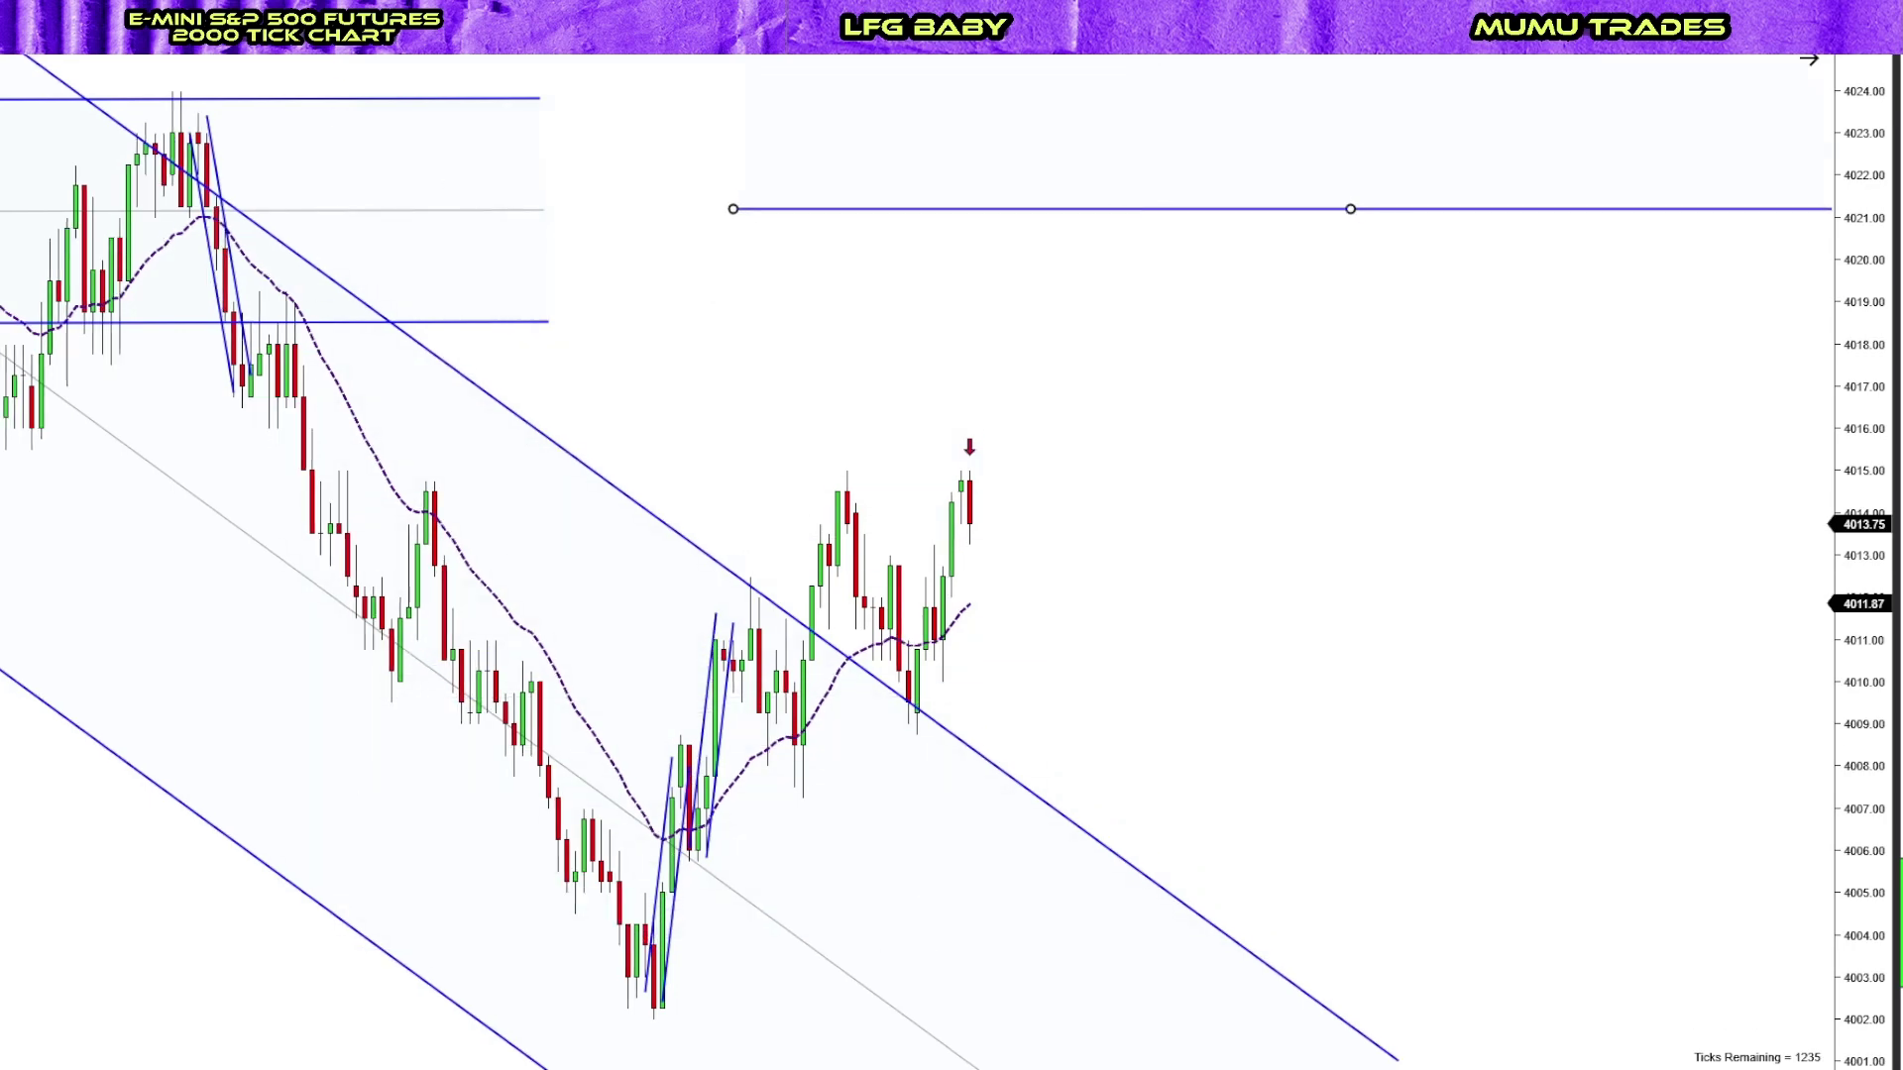
key("ctrl+Up")
key("ctrl+Up")
key("ctrl+Down")
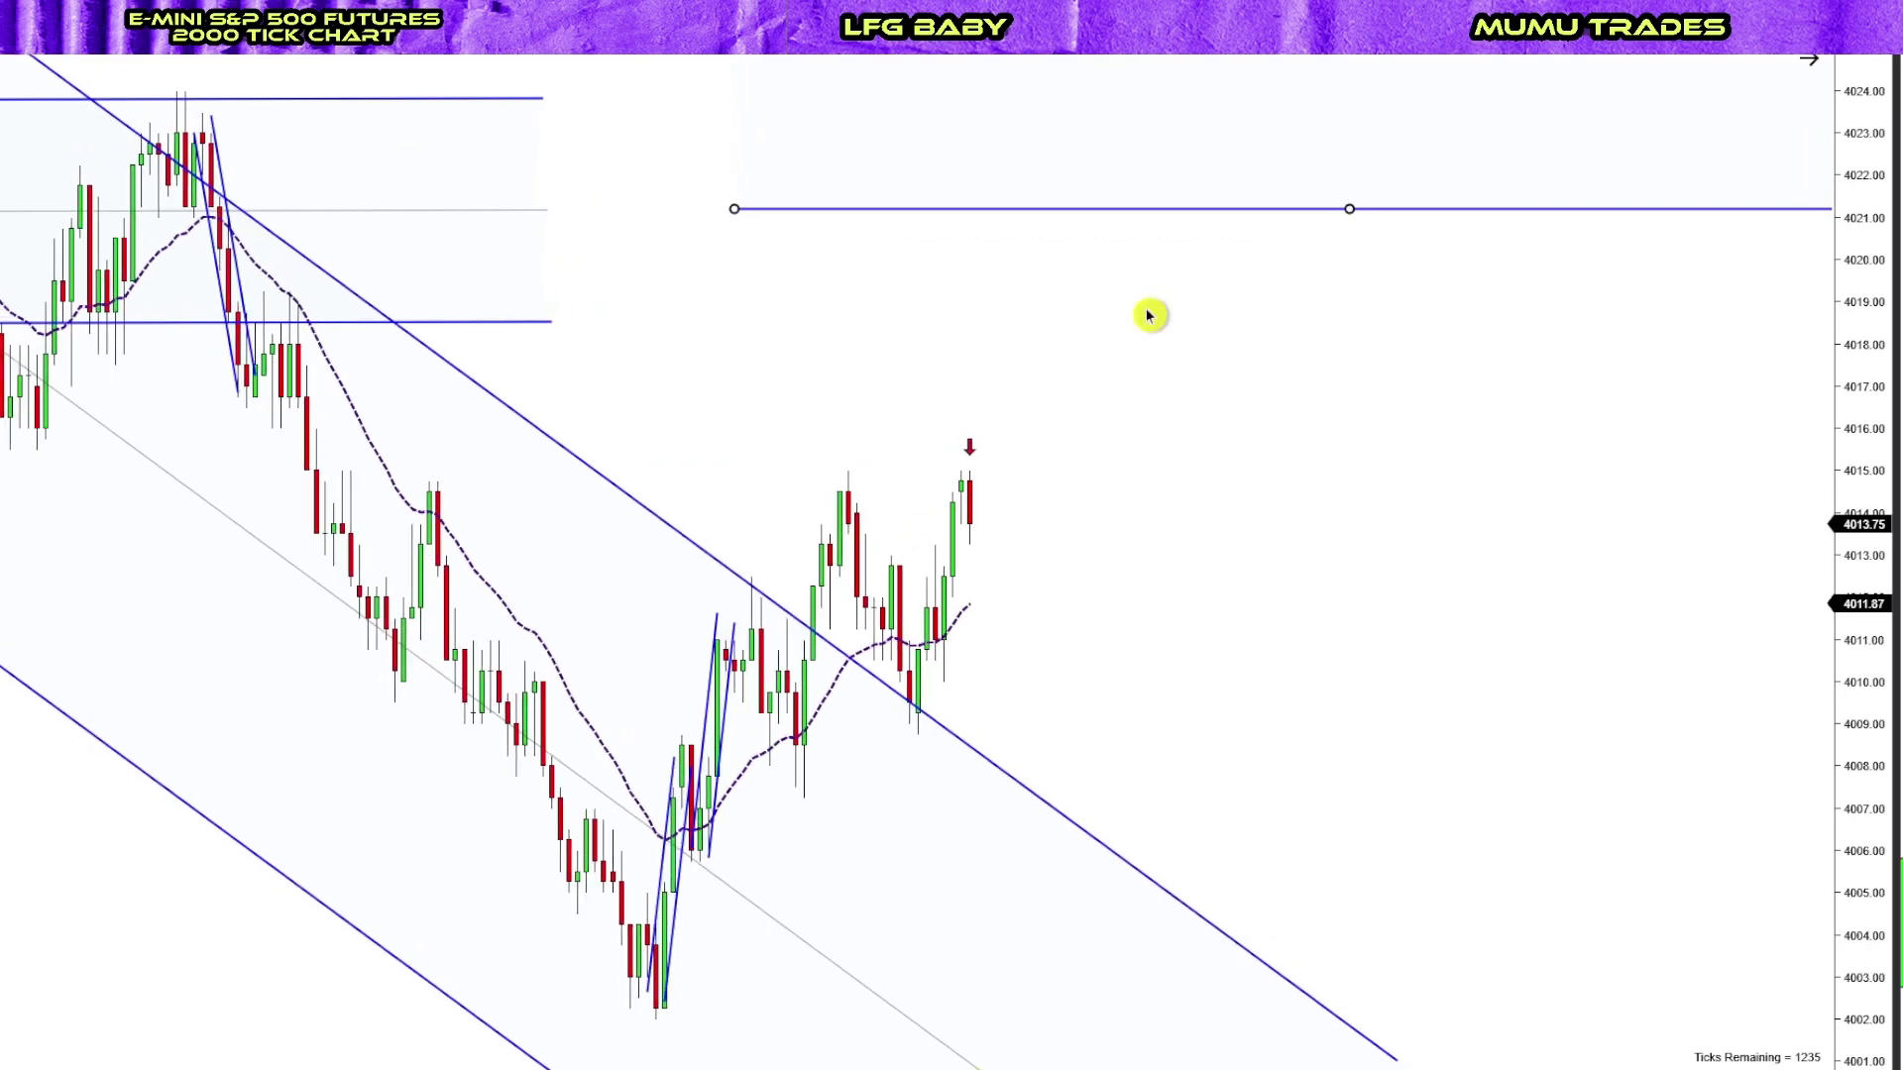
double_click(1105, 206)
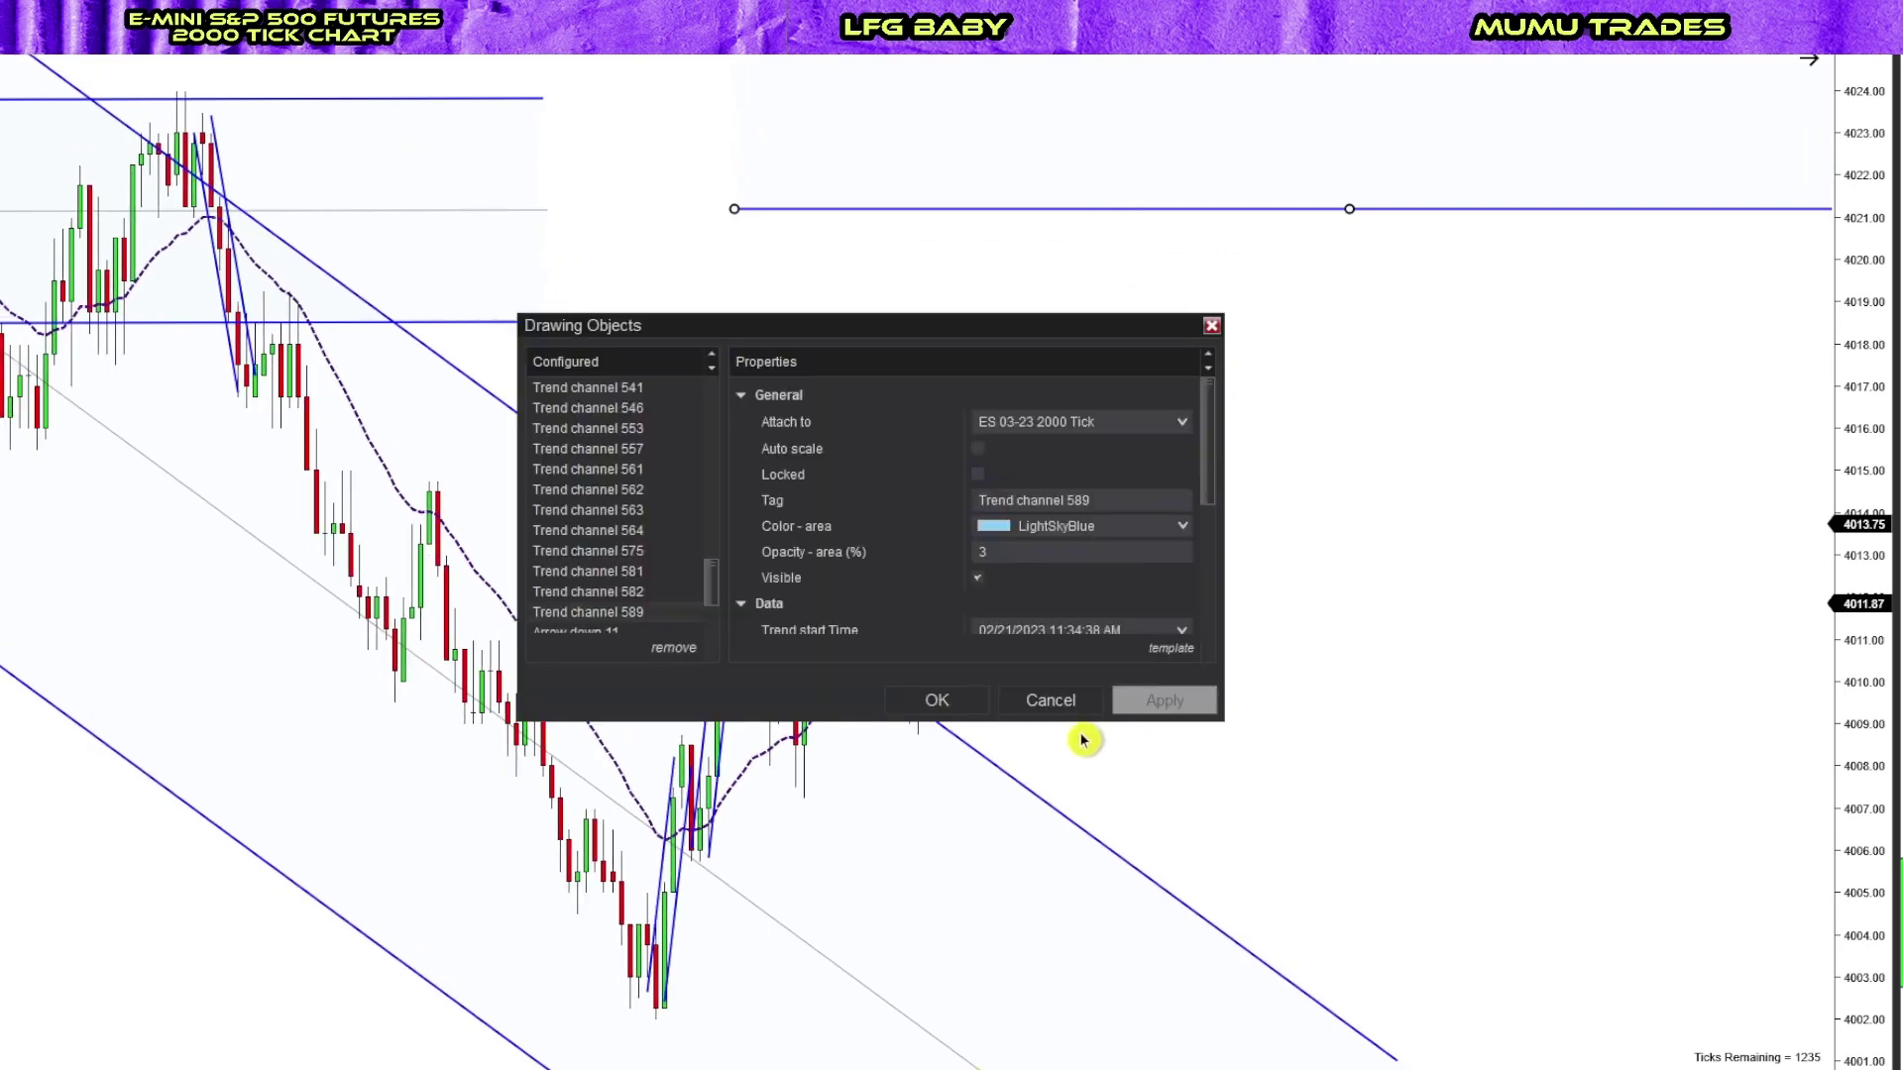
left_click(1083, 700)
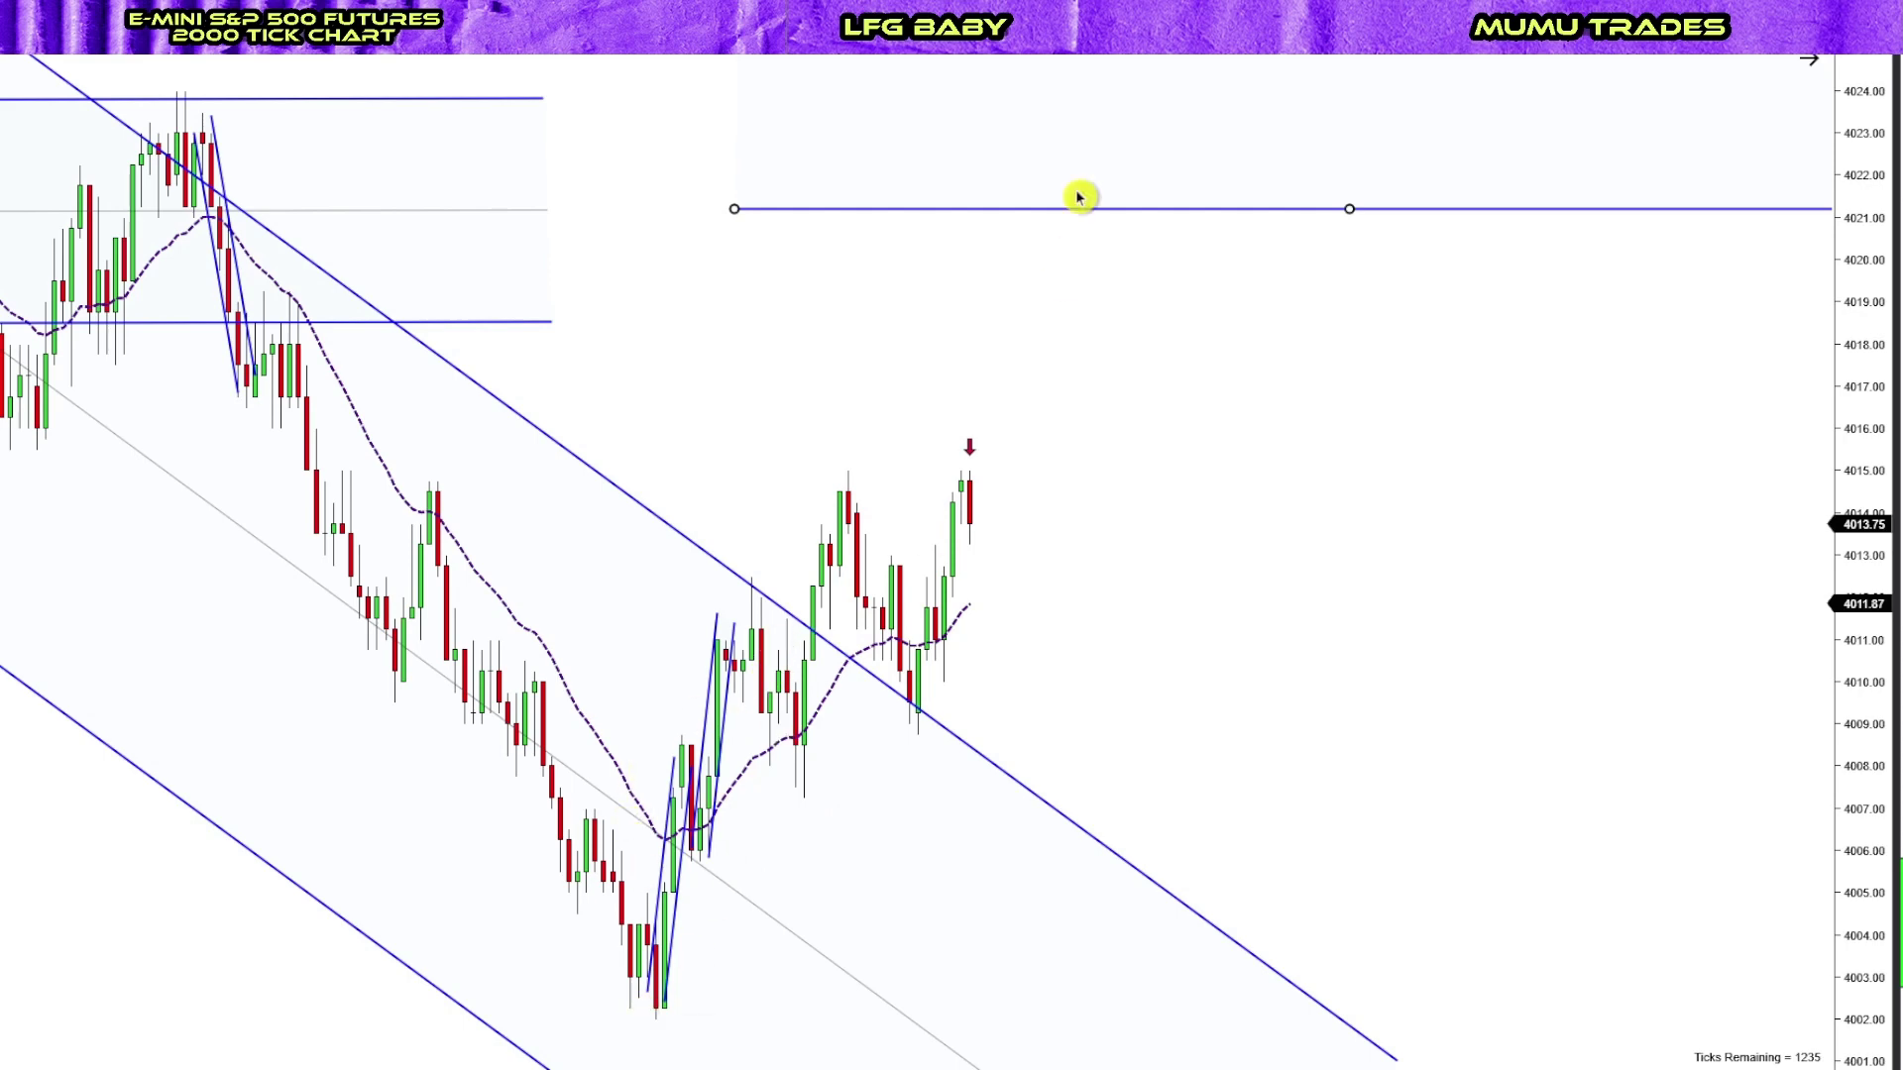
Move the large horizontal channel down over the latest price range, with its lines at about 4015 and 4003.5, and deselect it
left_click_drag(1068, 204, 602, 956)
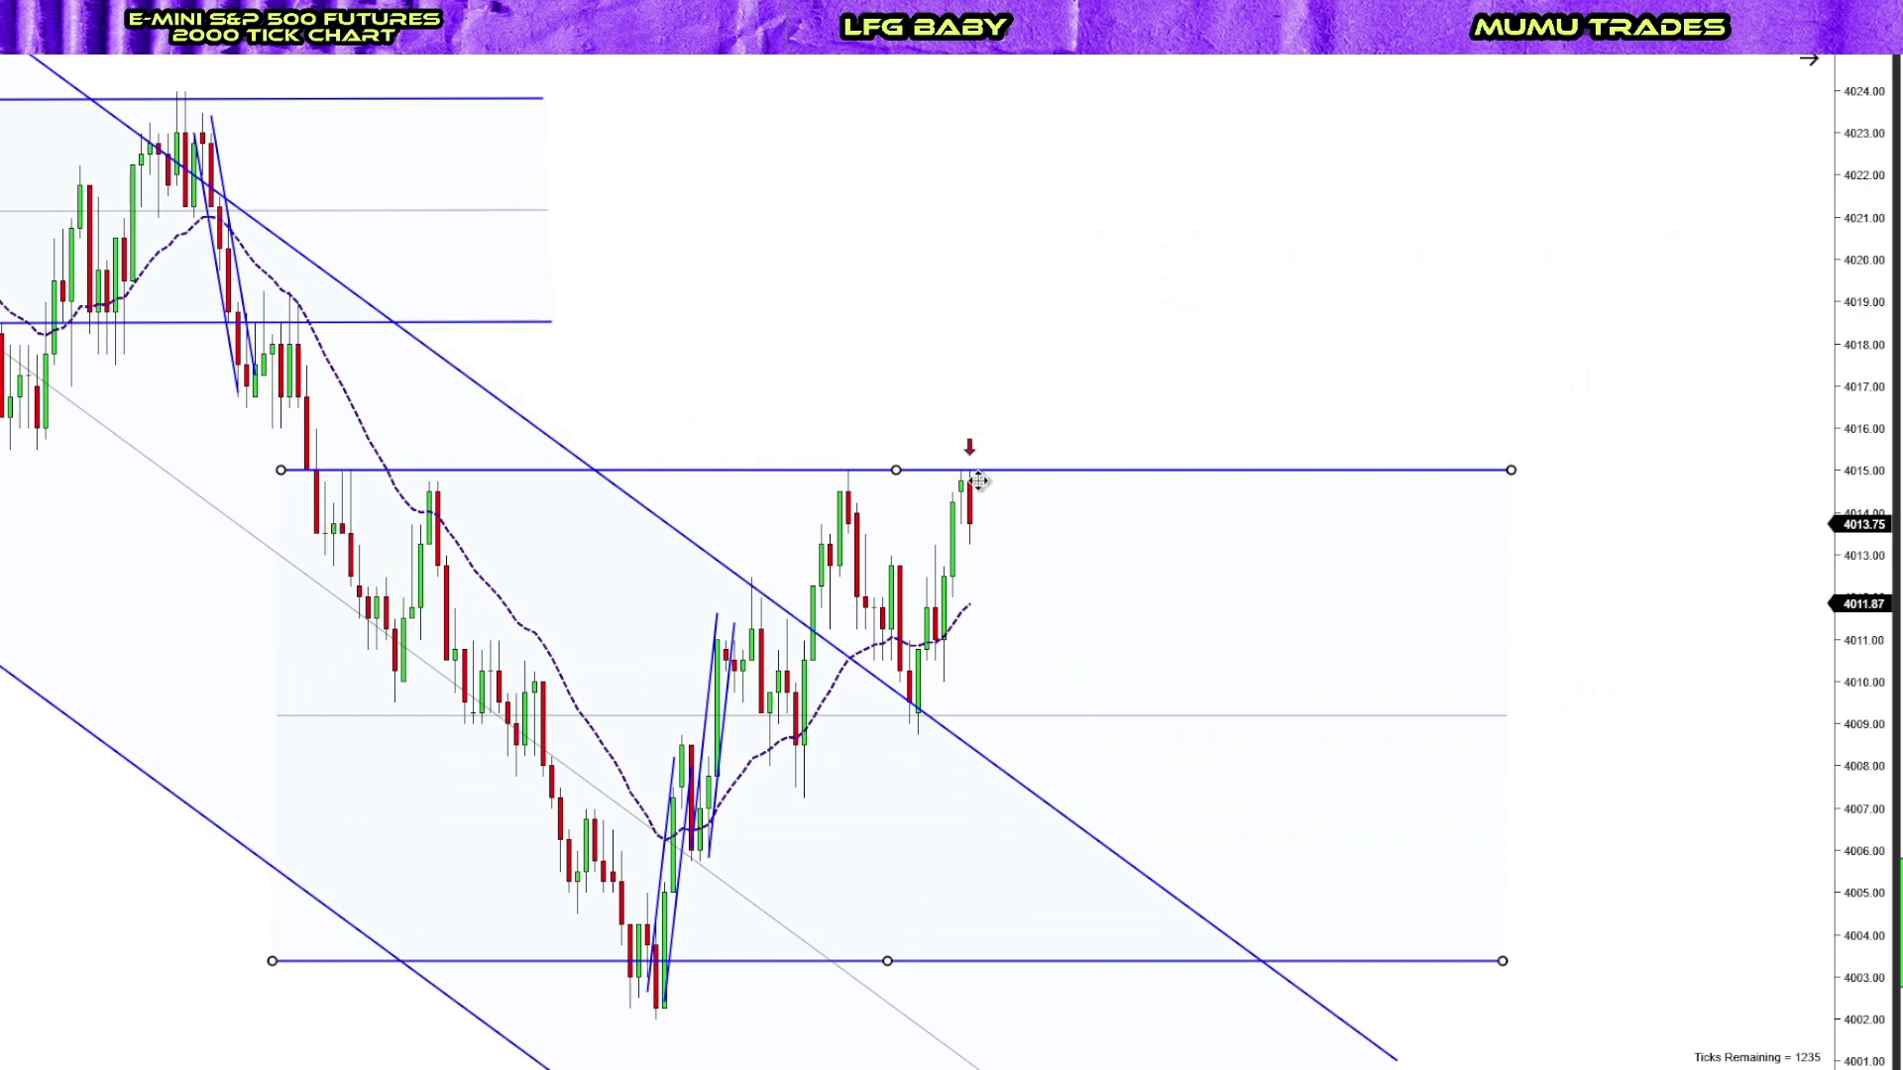
left_click(1026, 396)
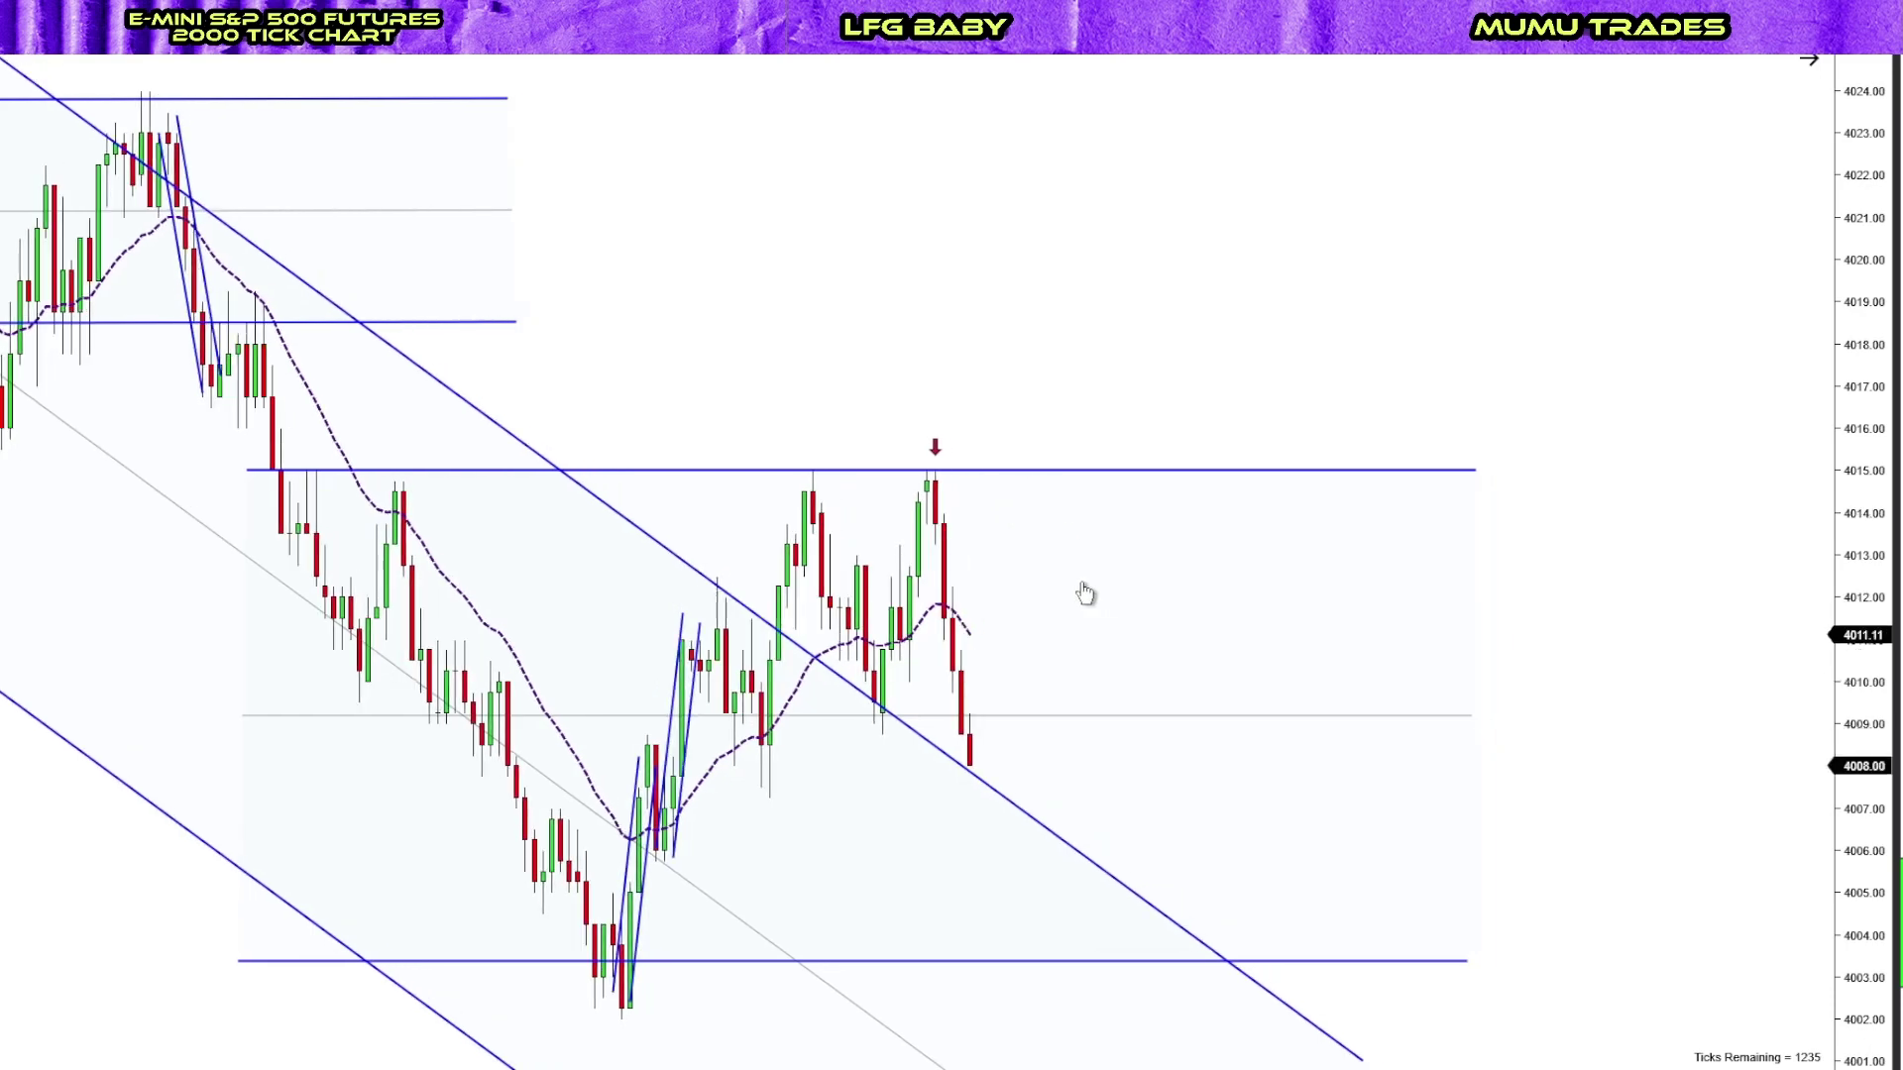
Draw a steep descending trend channel over the drop from about 4015 to 4007 after the short entry signal
left_click(927, 466)
left_click(970, 811)
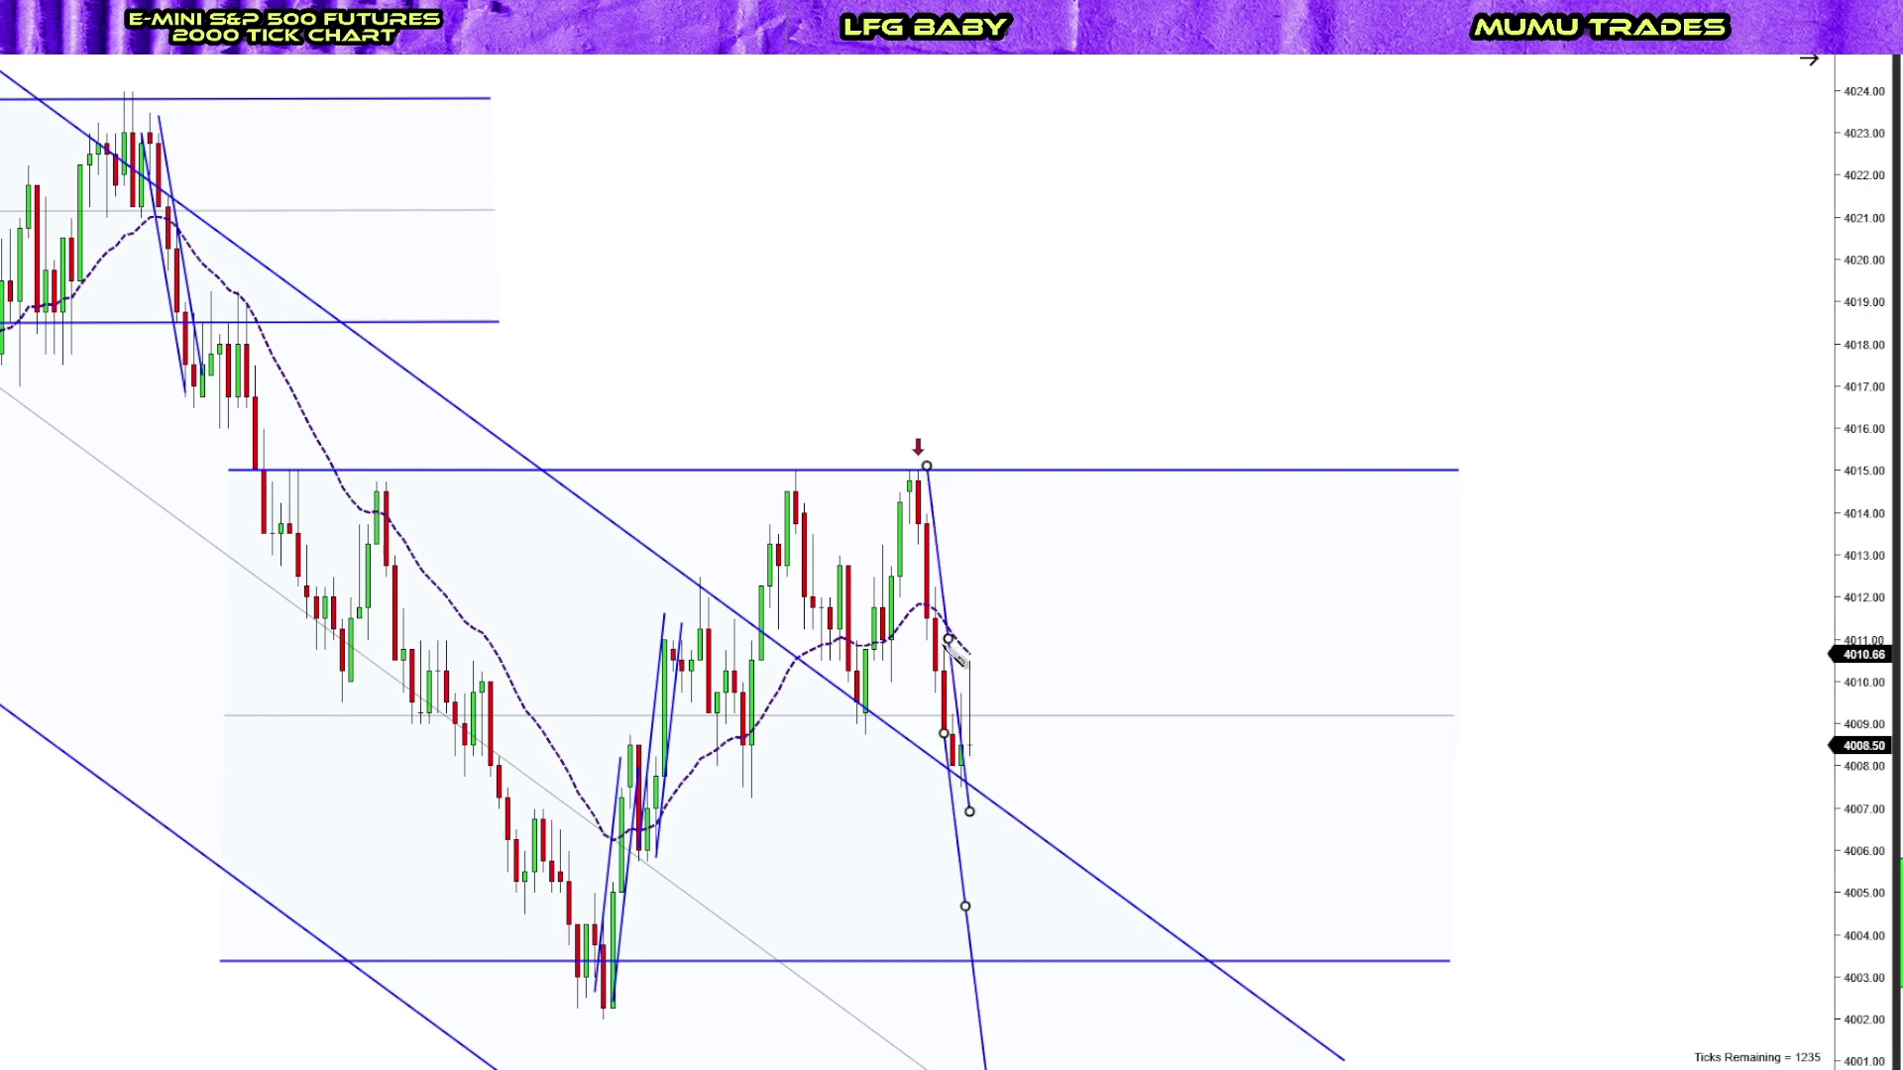
left_click(913, 495)
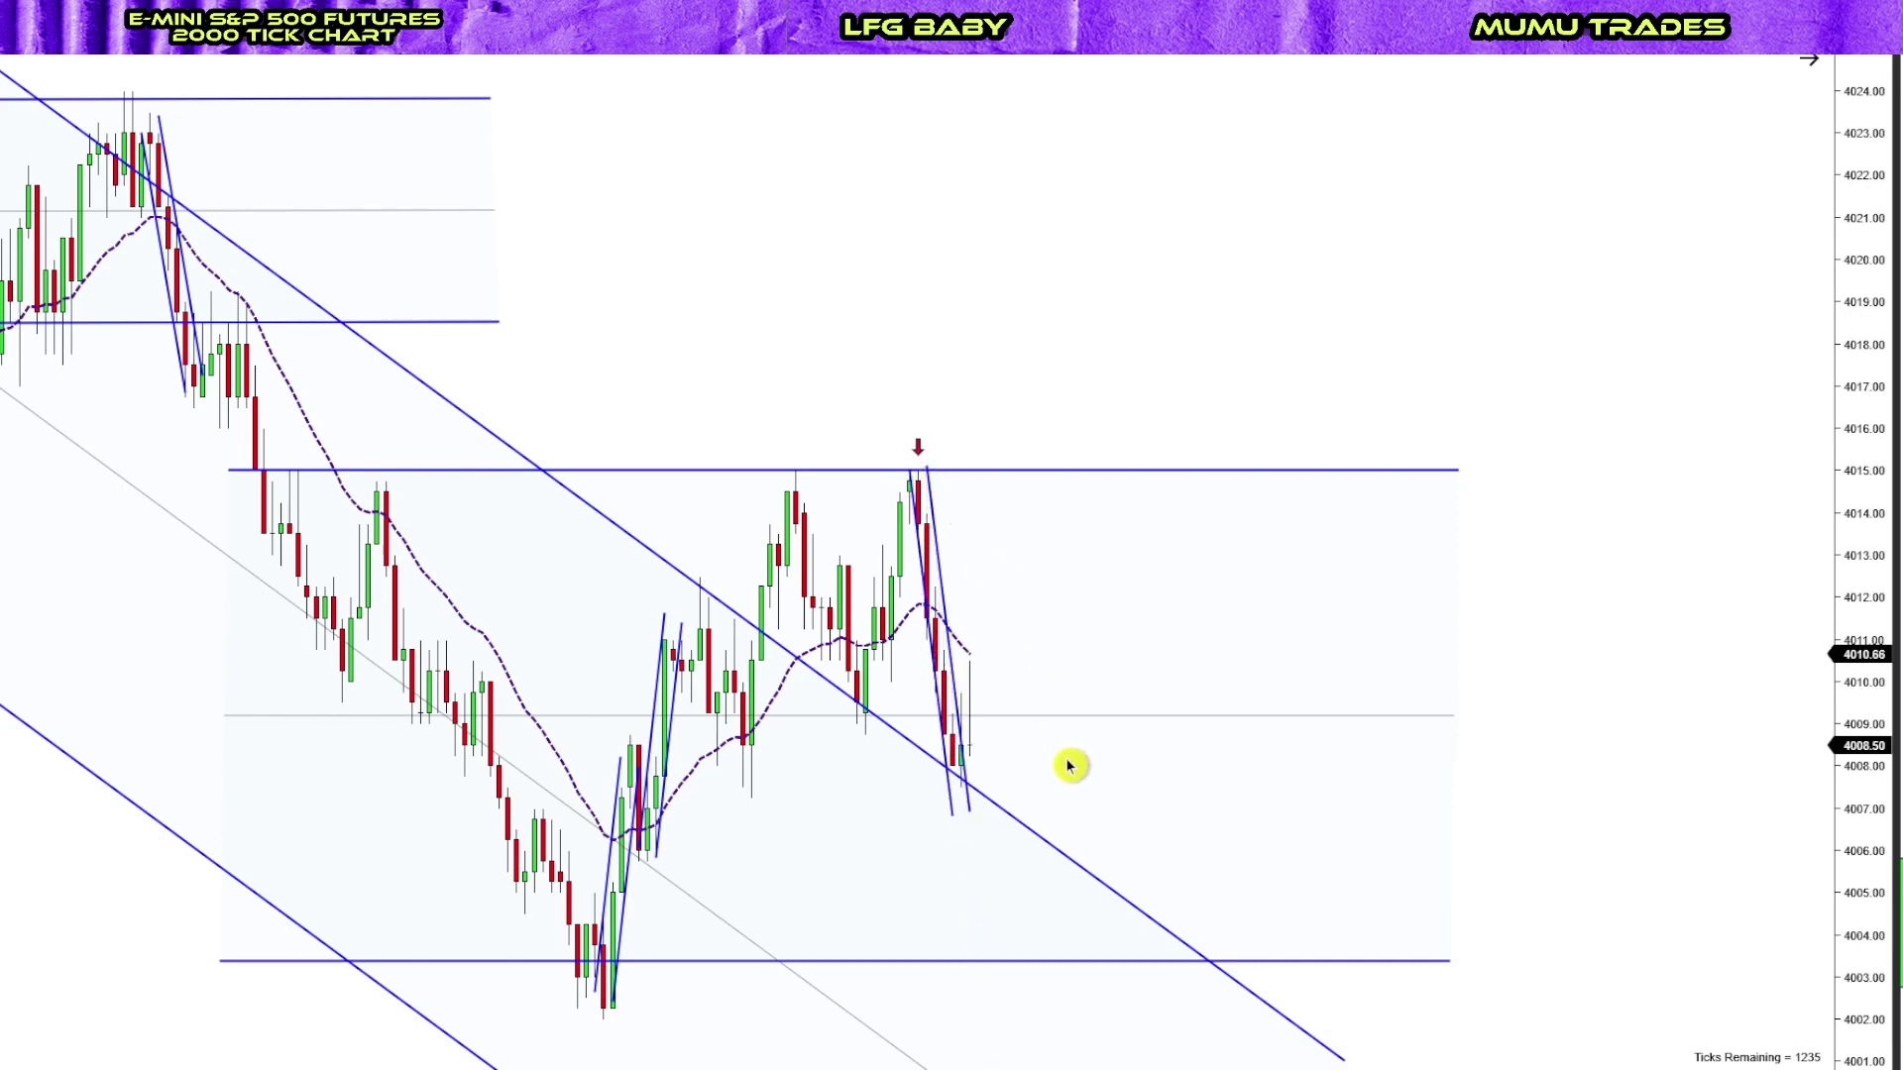